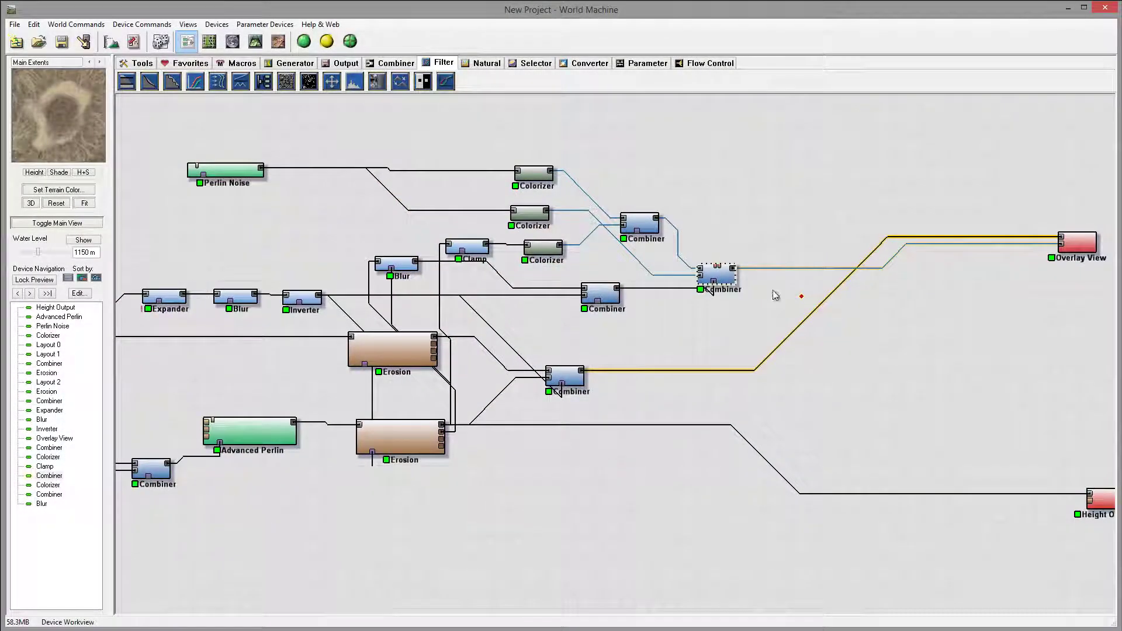
Move the Overlay View device farther from the Combiners to make room for more devices in the network
right_drag(881, 322, 842, 319)
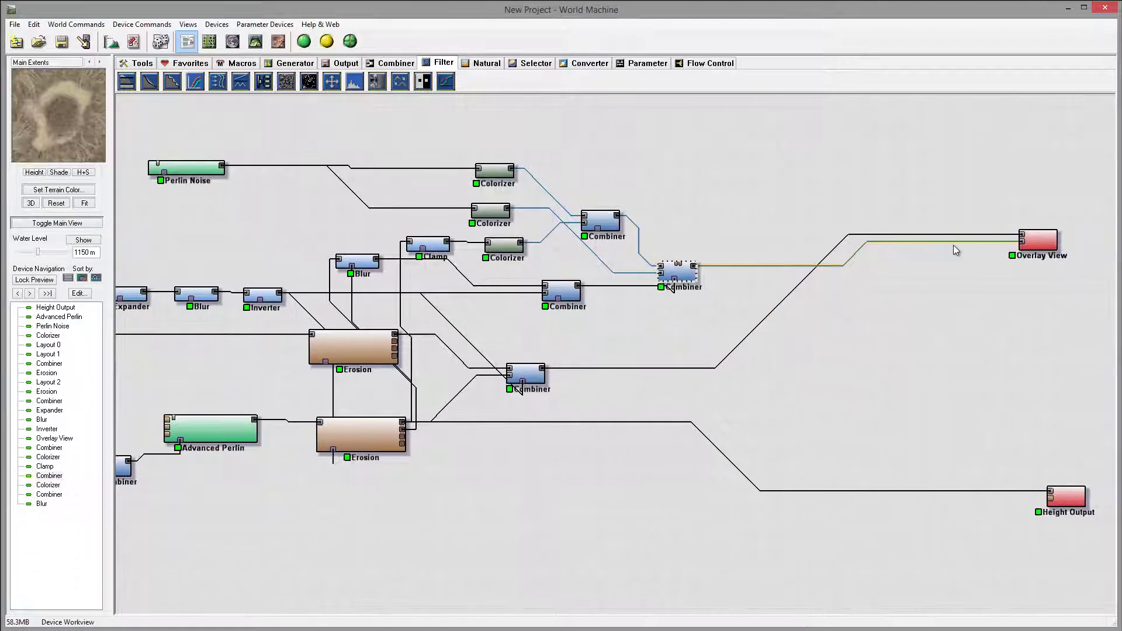
click(1090, 273)
drag(1090, 272, 1121, 274)
right_drag(939, 295, 948, 264)
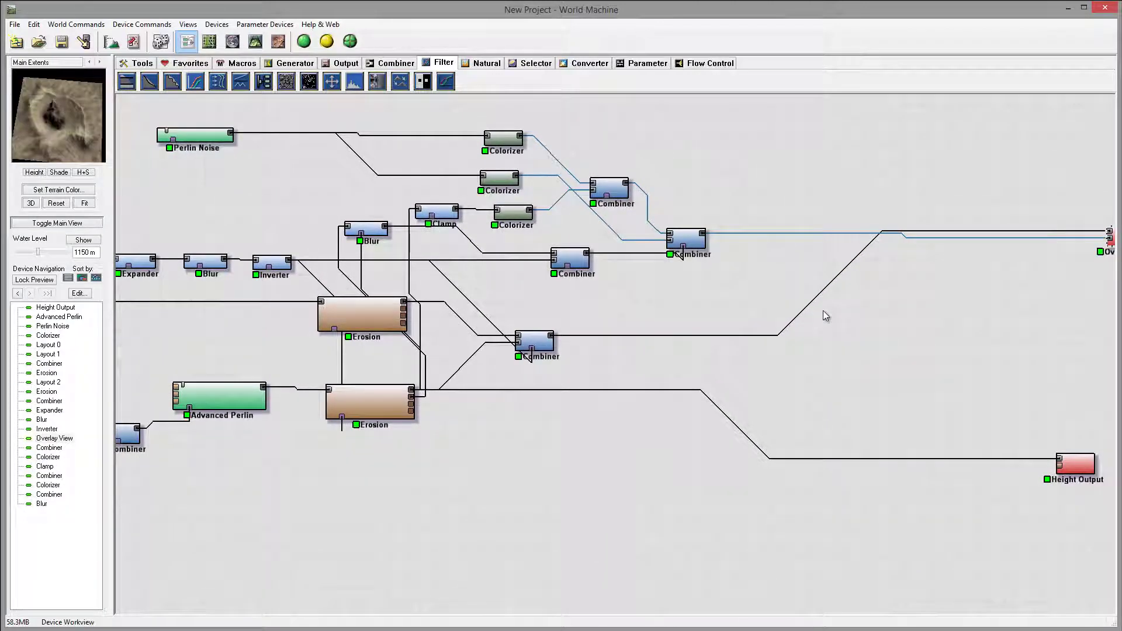
Duplicate the Colorizer fed by the Clamp and place the copy in the open space below the color Combiners
drag(513, 221, 504, 218)
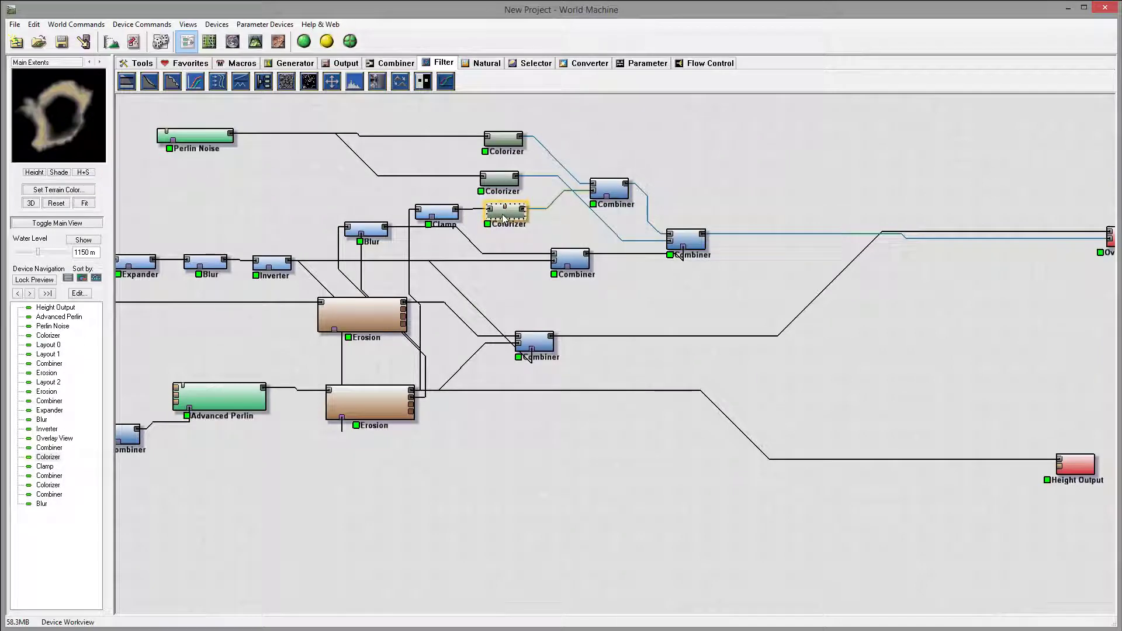
key(ctrl+c)
key(ctrl+v)
drag(519, 225, 643, 307)
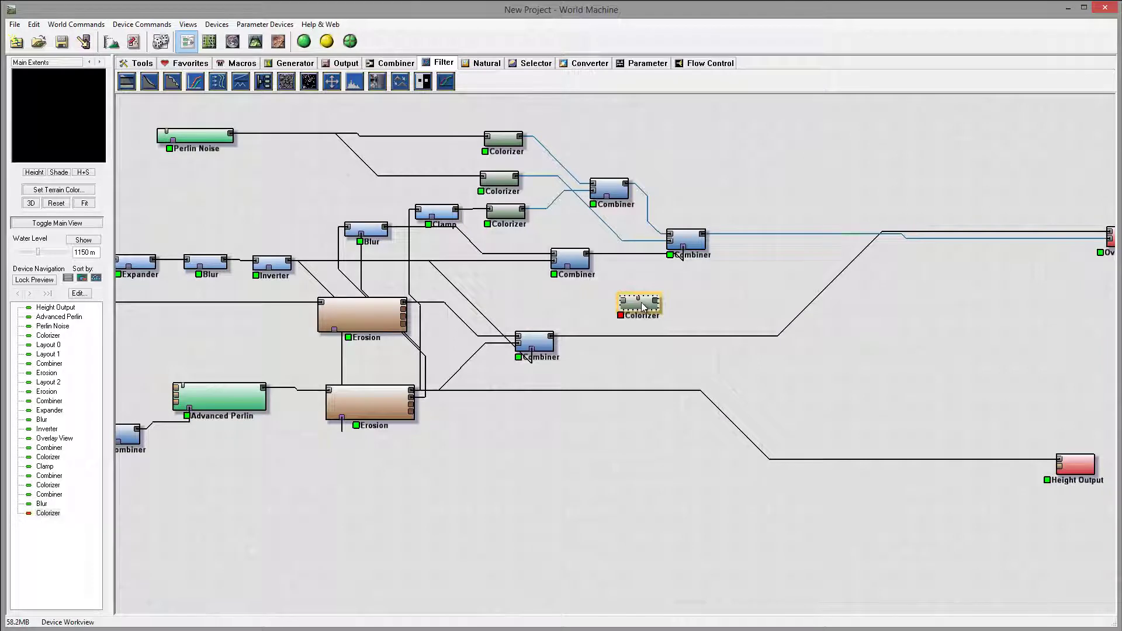
Connect the Perlin Noise output to the input of the new Colorizer
click(230, 135)
drag(231, 135, 334, 198)
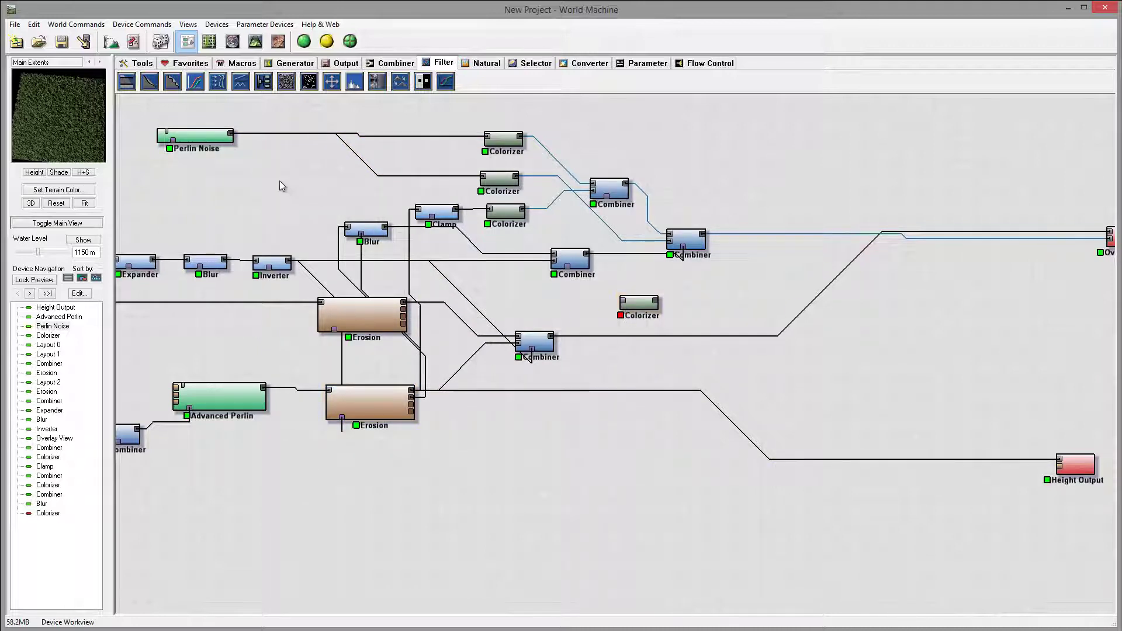
drag(232, 141, 648, 305)
Try the Drainage preset on the new Colorizer, but settle on the Limestone preset for its gradient
double_click(647, 305)
click(472, 228)
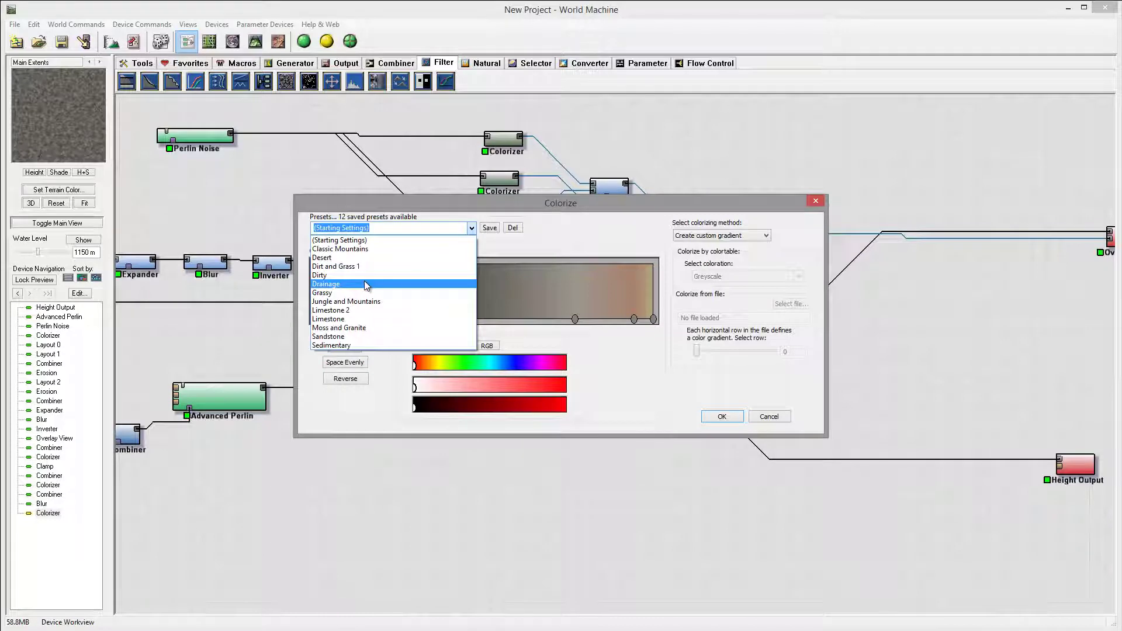
click(370, 284)
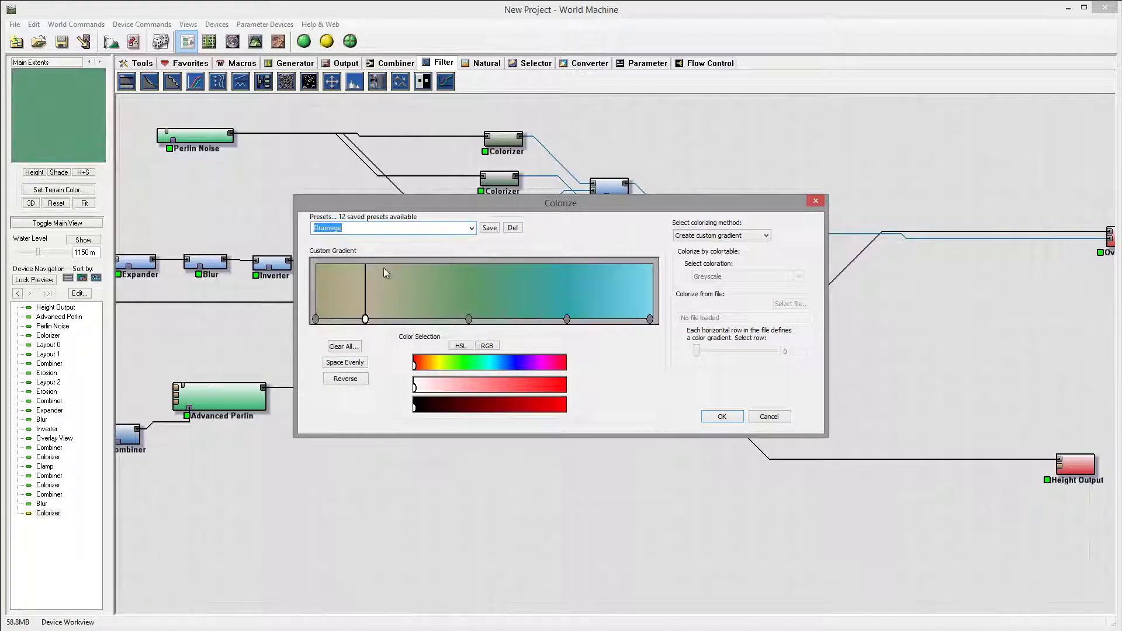
click(471, 229)
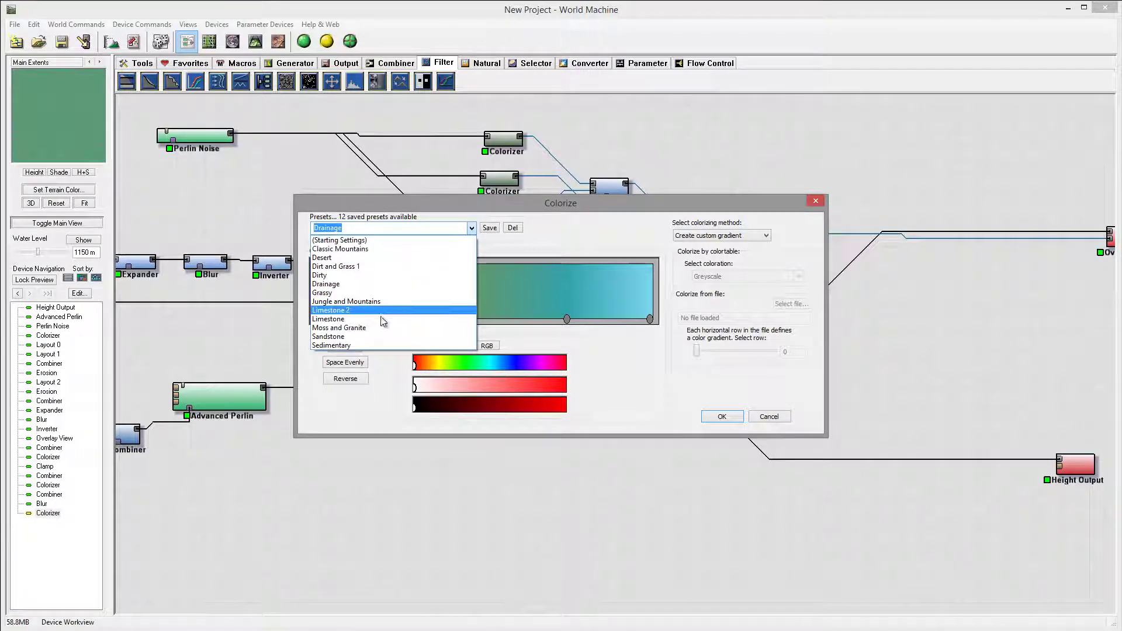
click(381, 326)
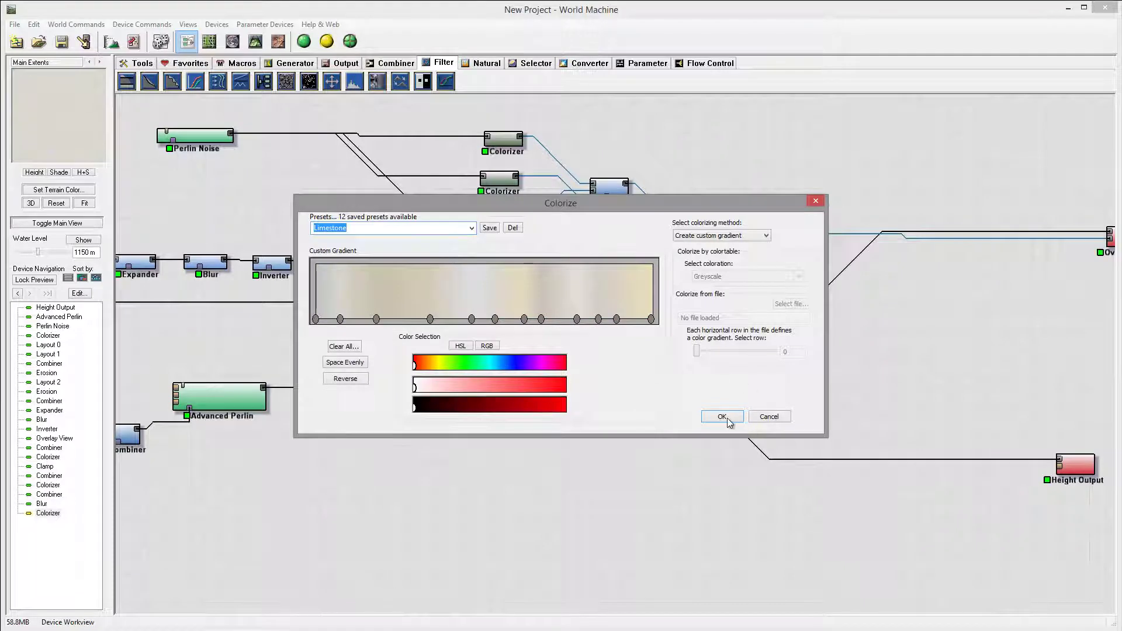
click(722, 417)
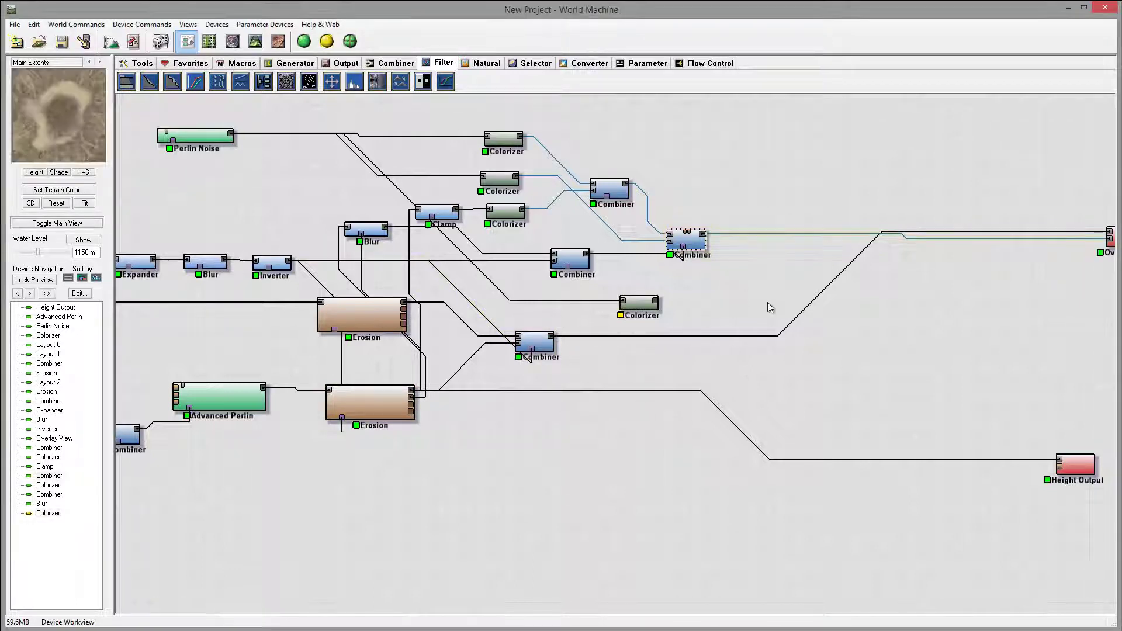
Add a copy of the last color Combiner and feed it with that Combiner's output and the Limestone Colorizer
key(ctrl+v)
drag(697, 255, 765, 290)
drag(705, 234, 752, 283)
drag(656, 301, 752, 288)
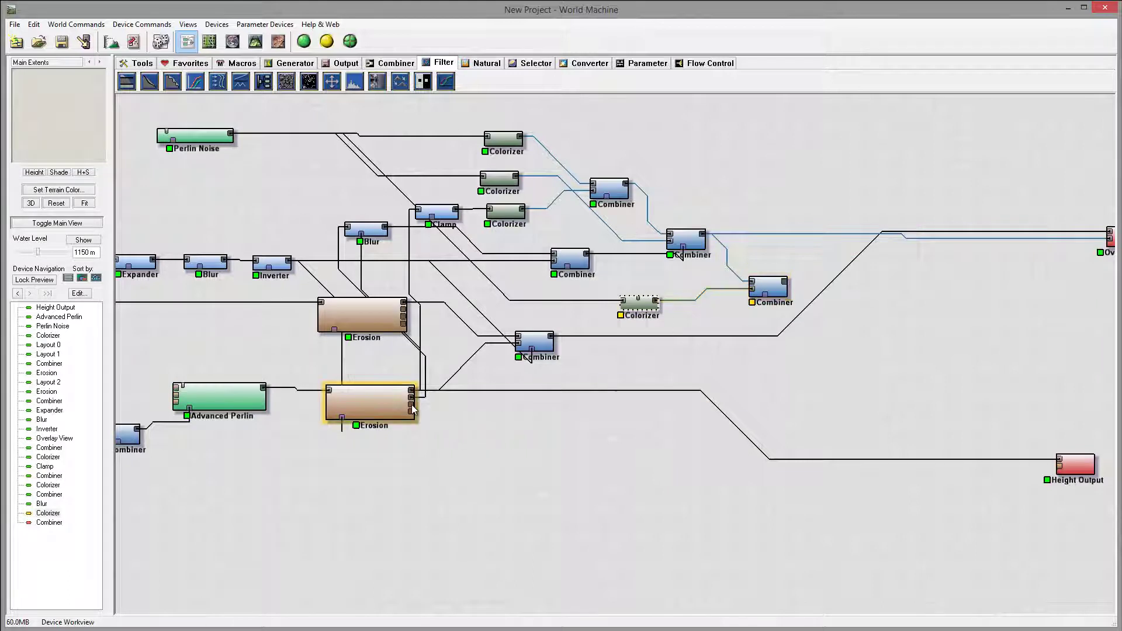
Connect the lower Erosion device's third output to the new Combiner's Mask Input and shift the Combiner slightly
drag(411, 407, 767, 301)
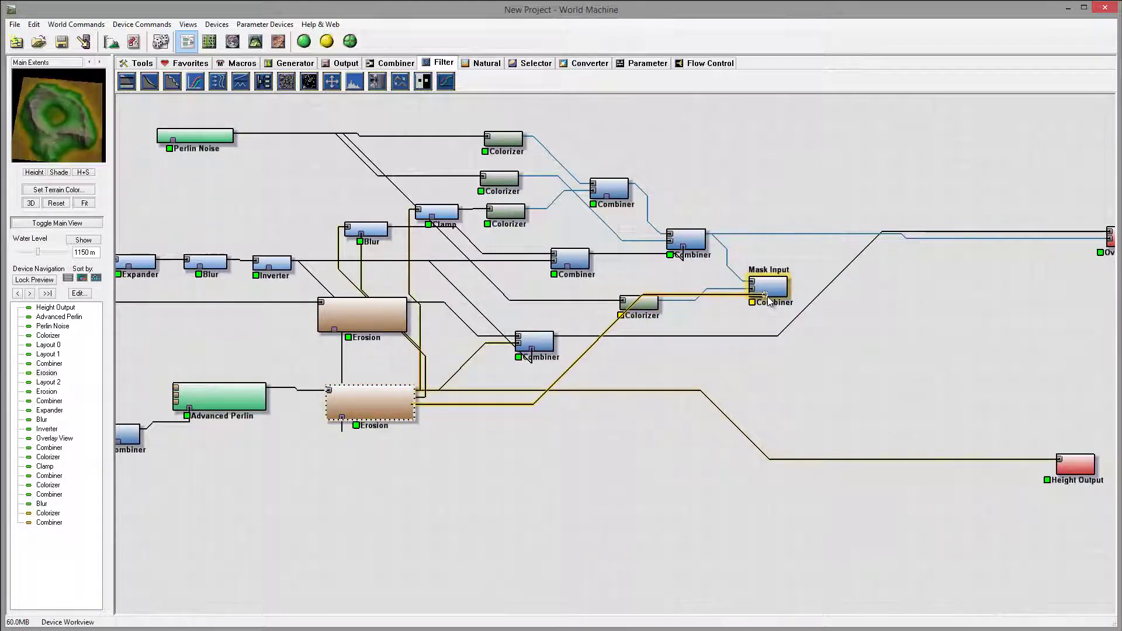
click(768, 298)
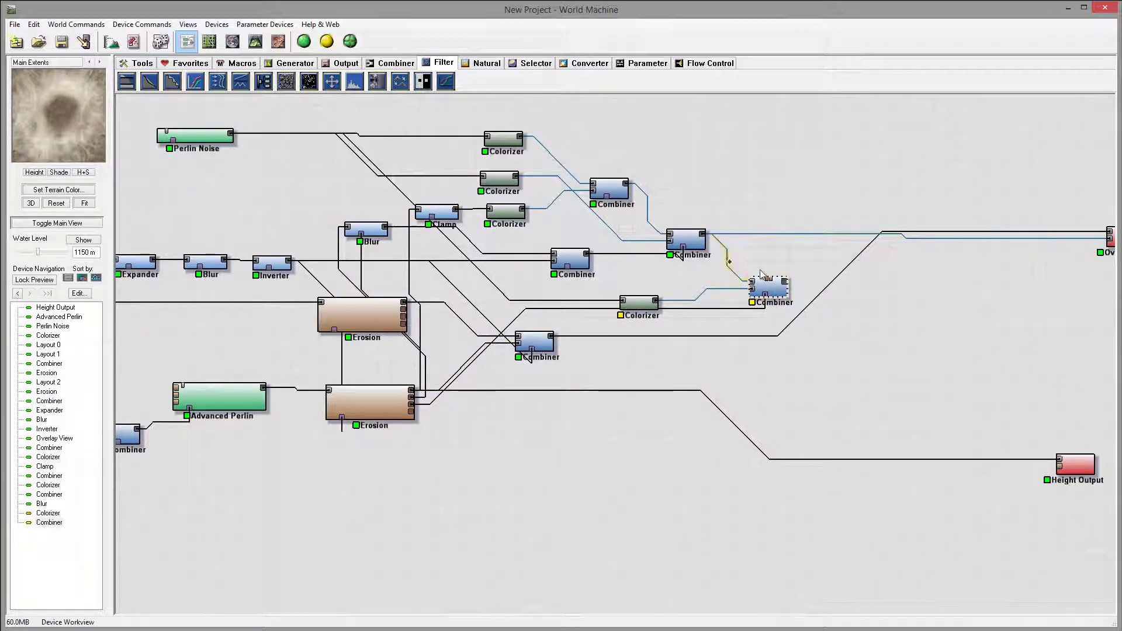
drag(763, 291, 756, 297)
Compare the preview of the new Combiner with those of the two preceding color Combiners
click(691, 245)
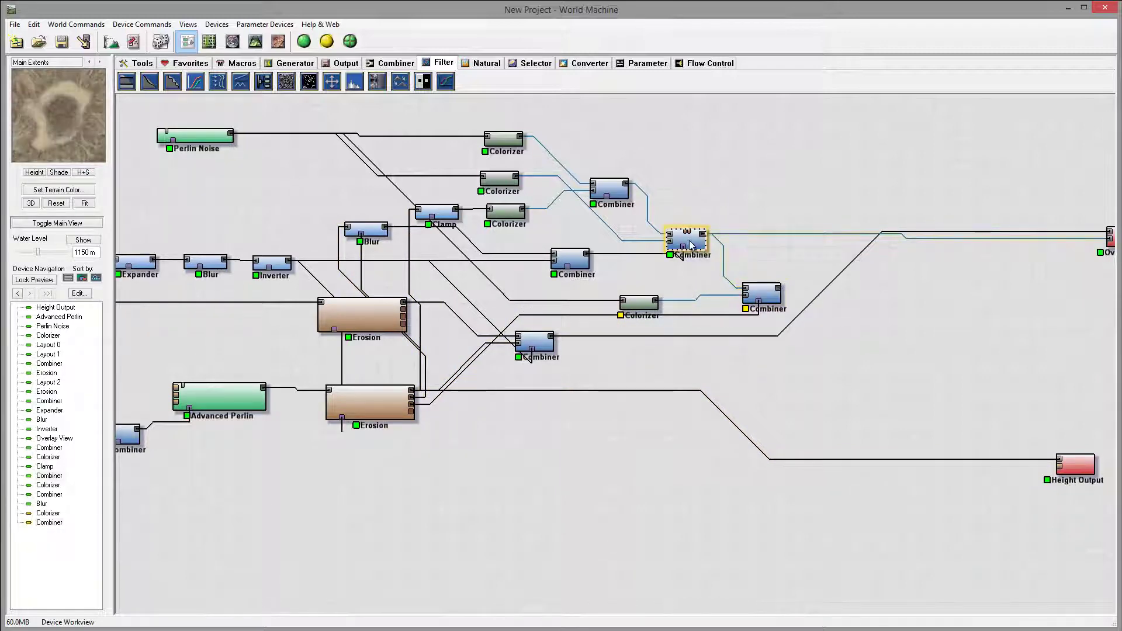
click(750, 294)
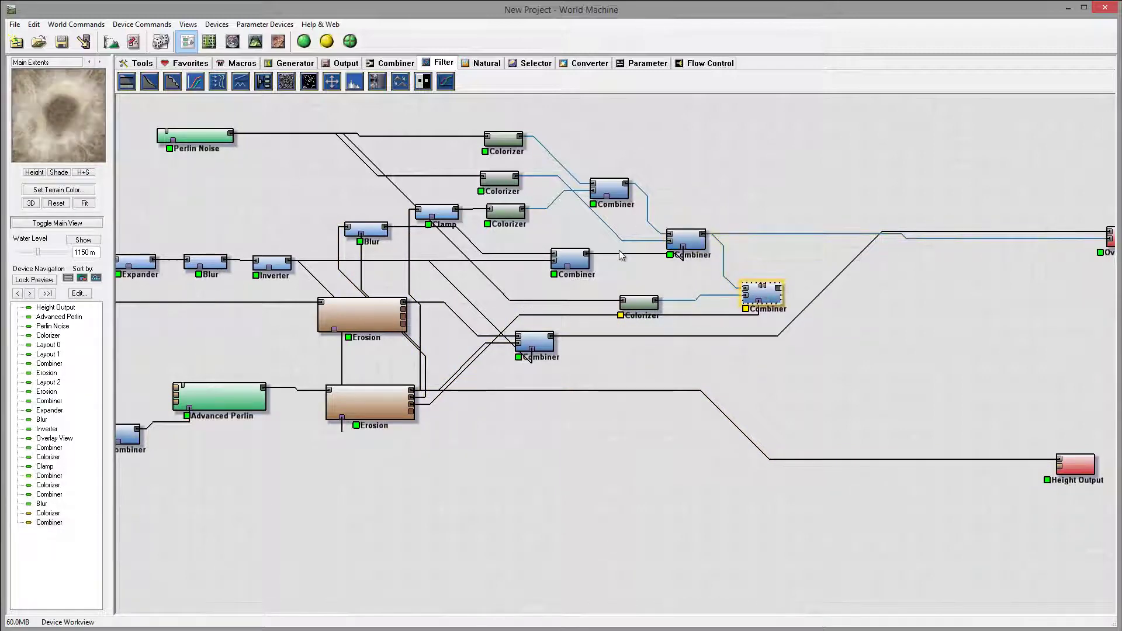
click(689, 239)
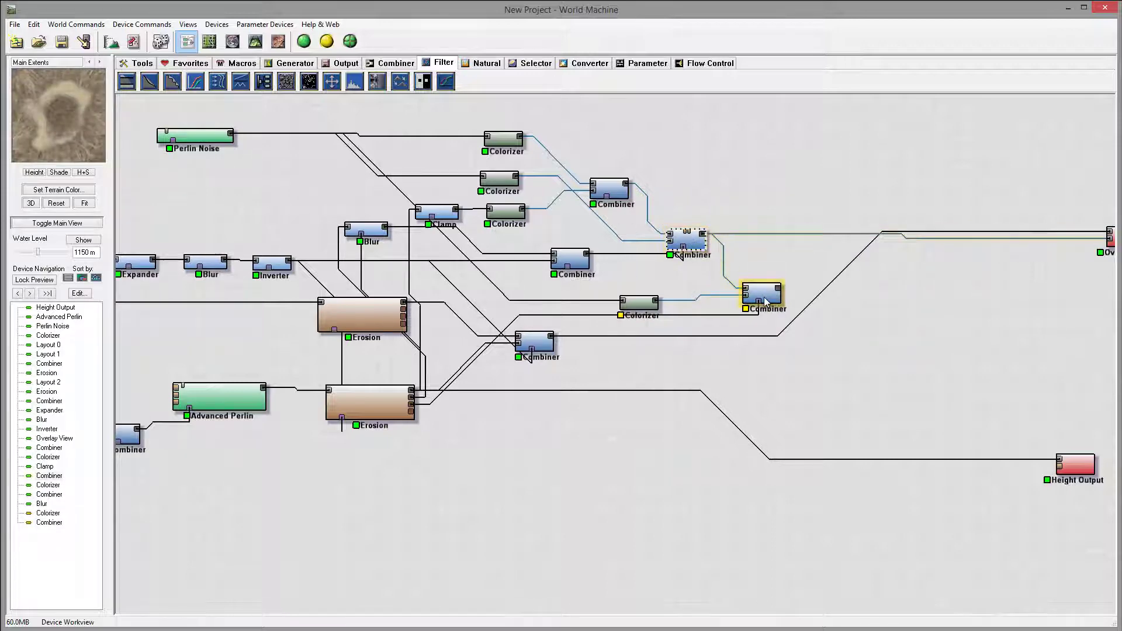
click(766, 300)
click(615, 197)
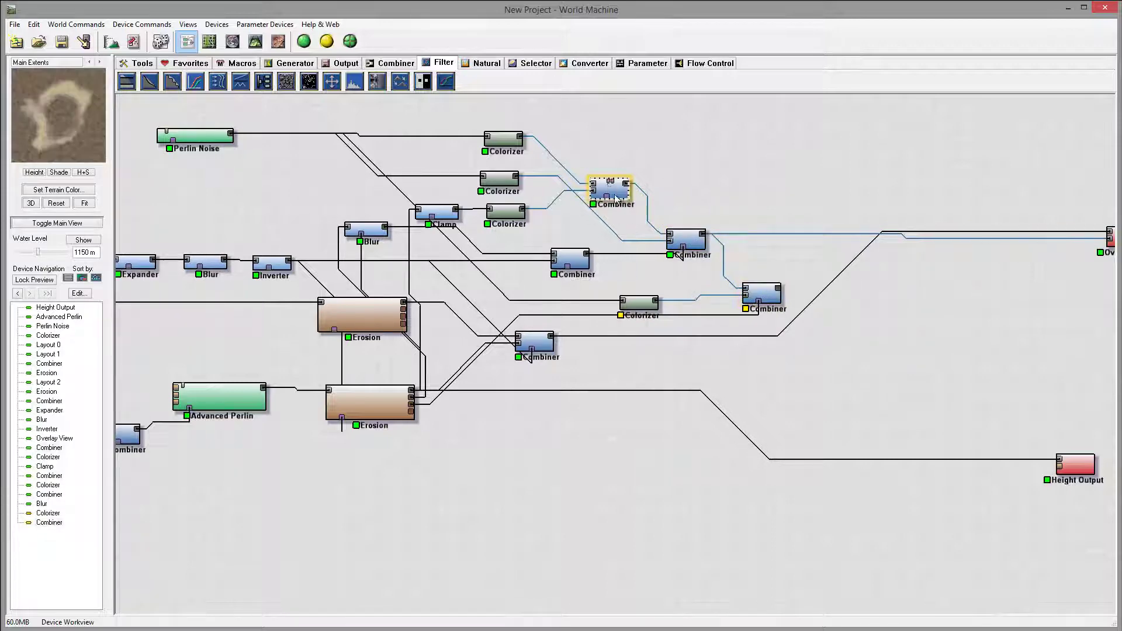
click(764, 296)
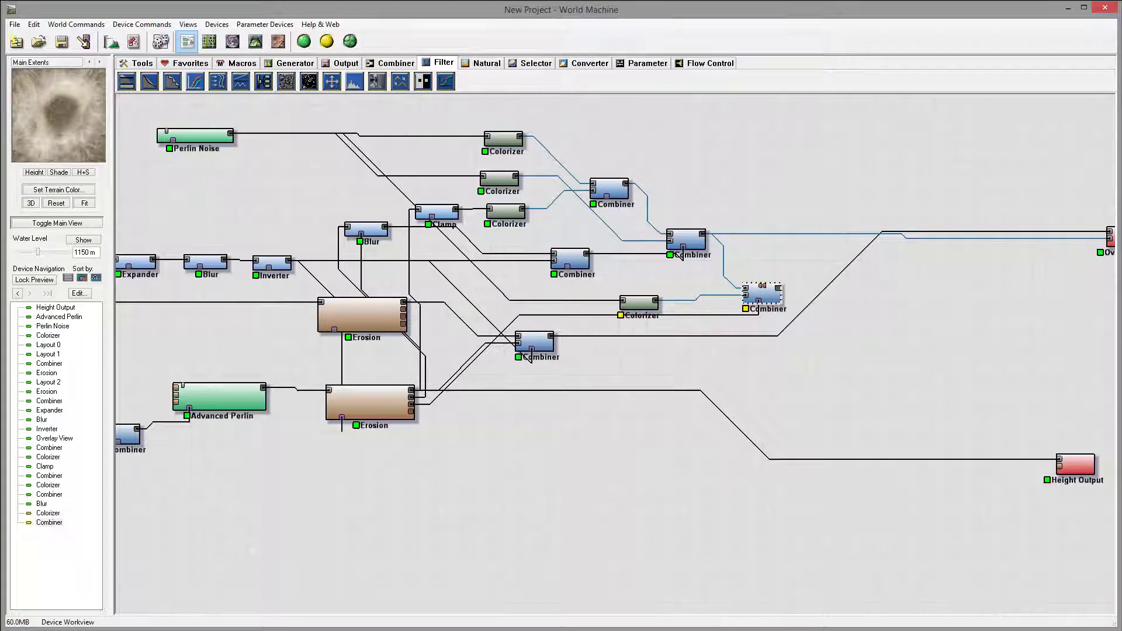
Set the new Combiner's method to Screen and slightly lower its strength
double_click(765, 299)
click(603, 328)
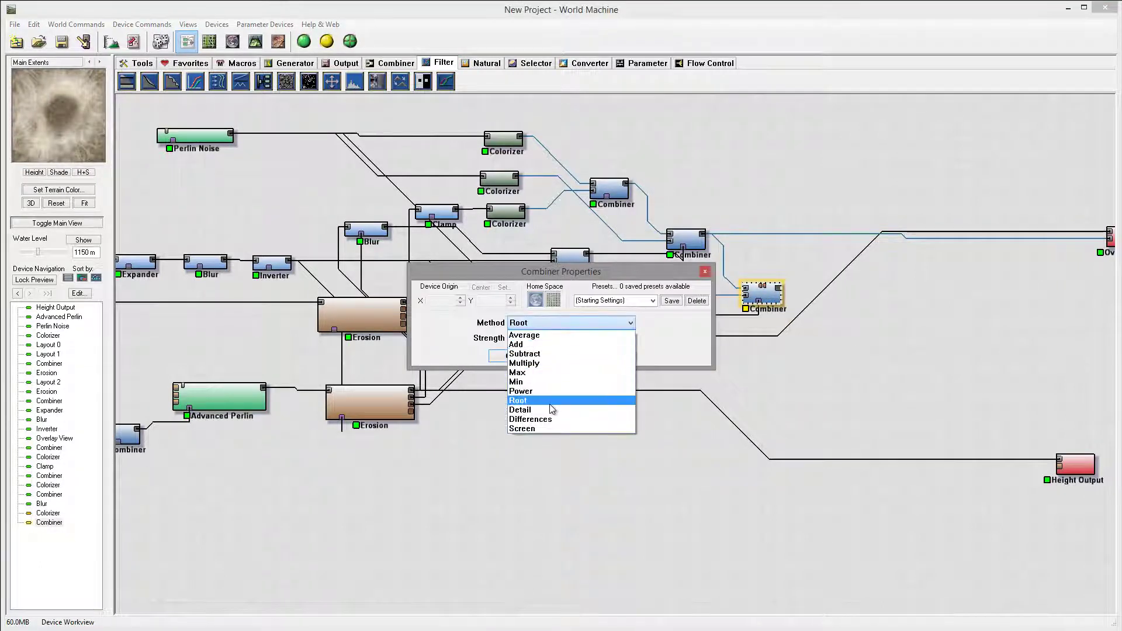
click(553, 425)
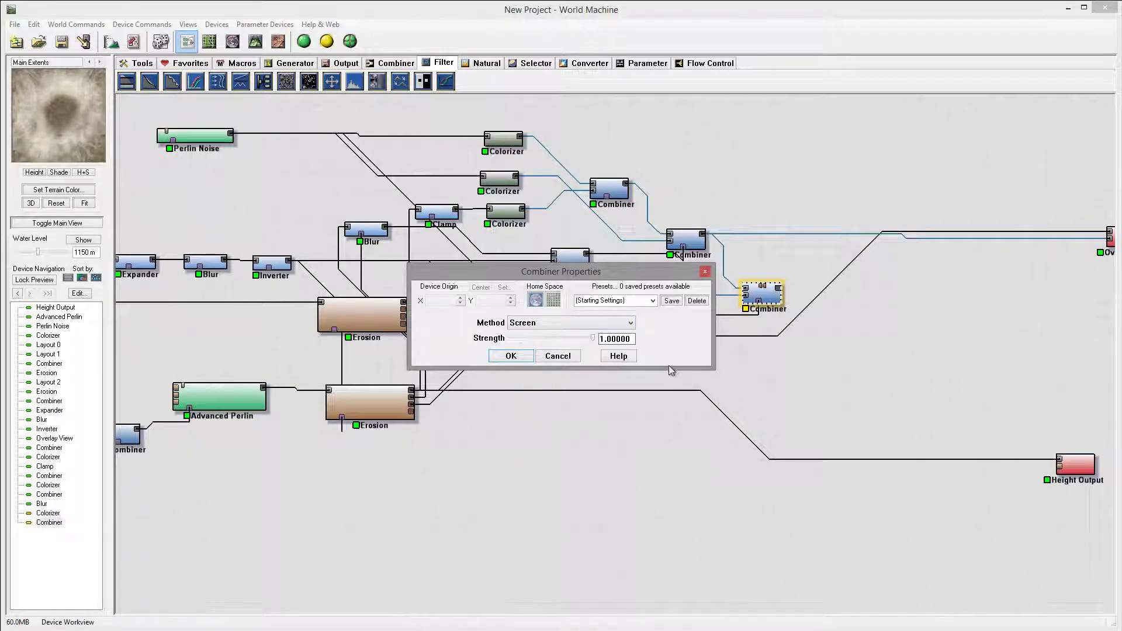
mouse_move(593, 337)
mouse_down()
mouse_move(542, 337)
mouse_move(580, 342)
mouse_up()
click(511, 356)
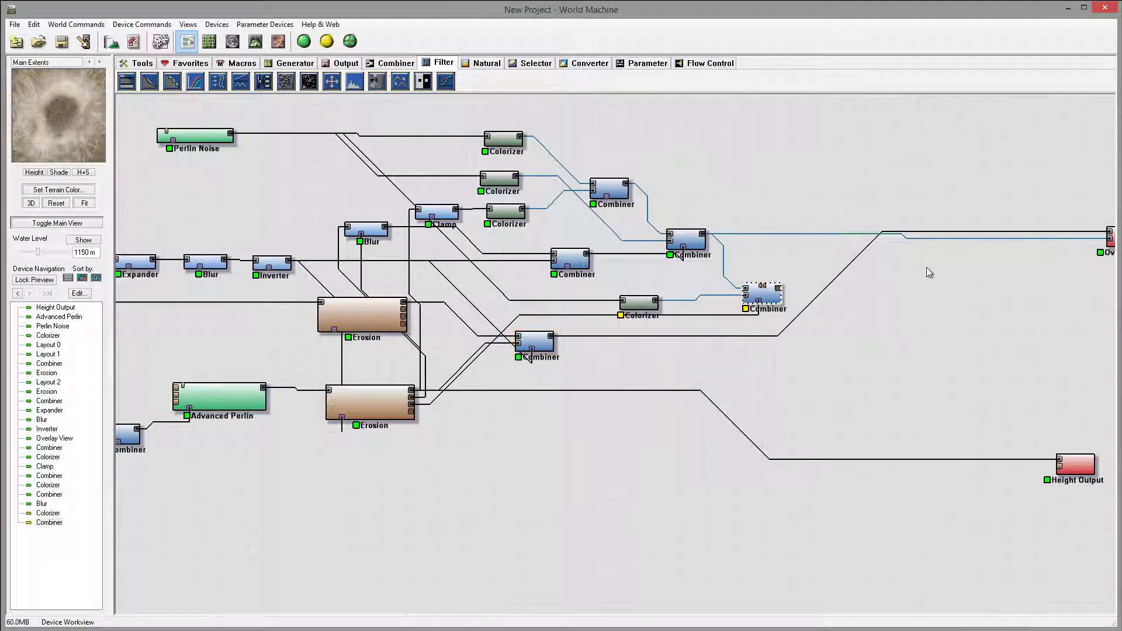
Connect the new Combiner's output to the second input of the Overlay View
right_drag(886, 283, 752, 318)
click(959, 251)
drag(608, 308, 953, 252)
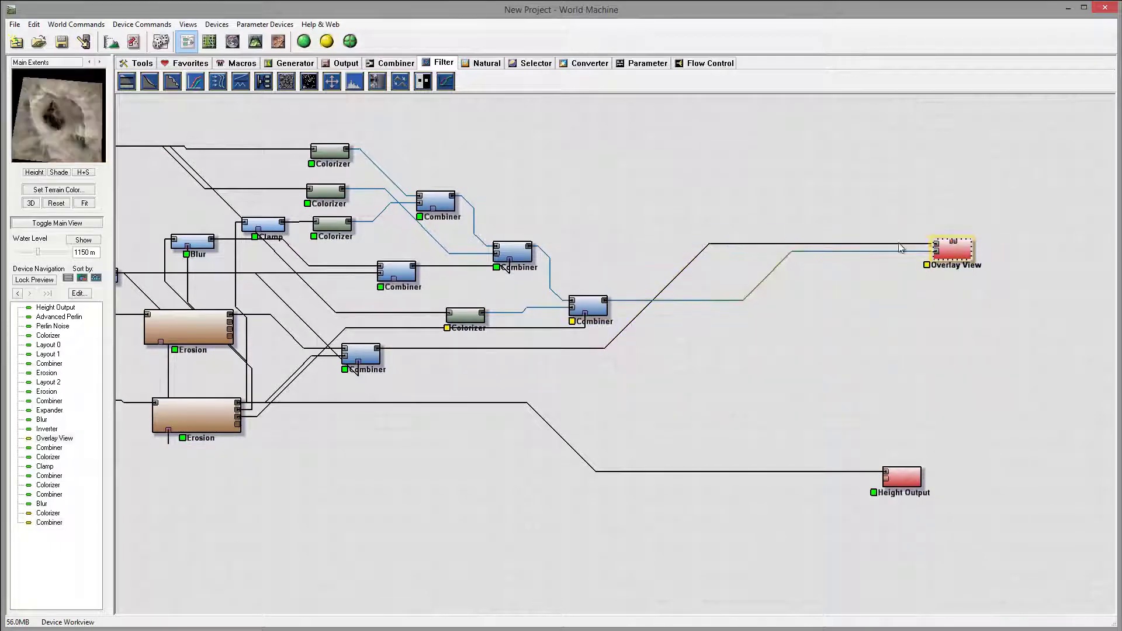
Build the terrain and inspect the recolored crater from several angles in 3D before returning to the device network
click(256, 41)
click(304, 41)
drag(858, 353, 799, 481)
drag(837, 361, 684, 243)
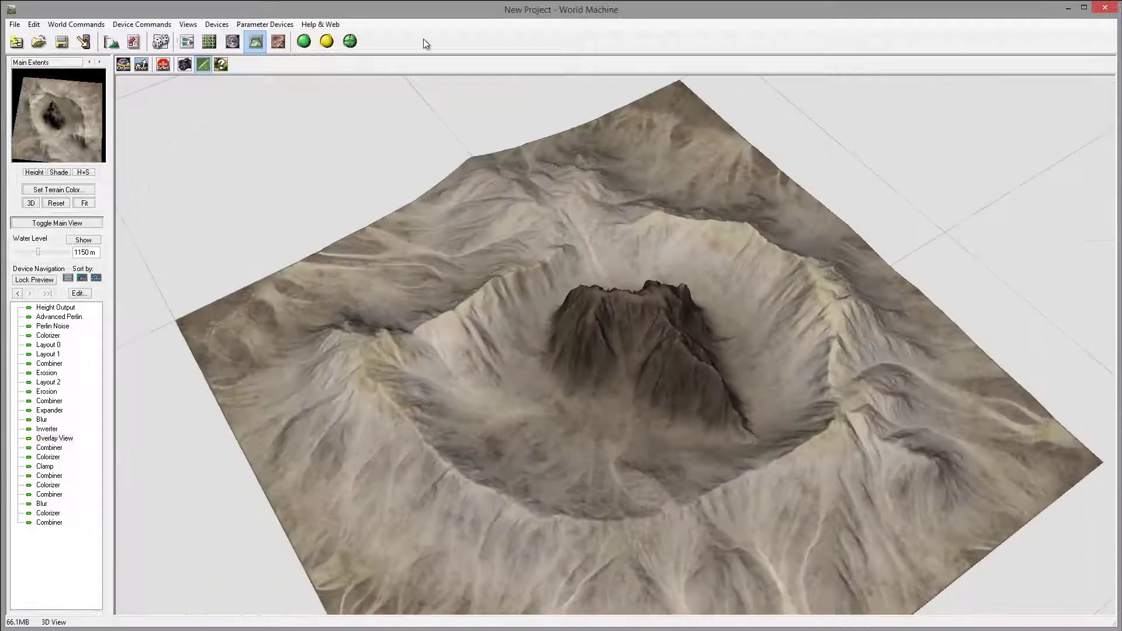
click(187, 42)
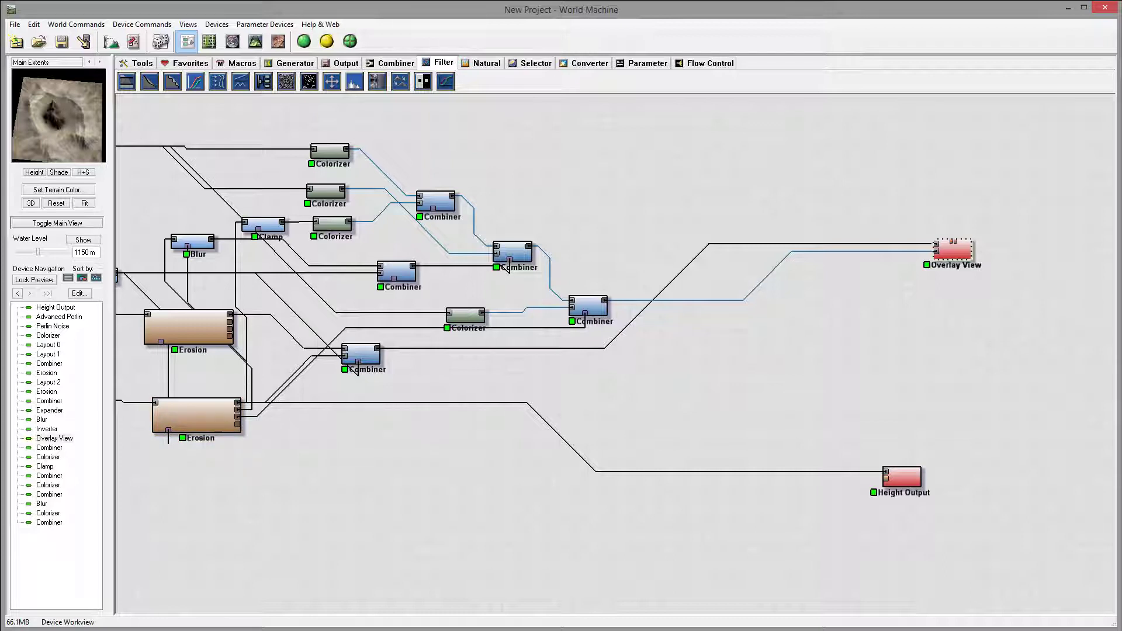
Duplicate the last Combiner, place the copy beyond it, and connect the original's output to the copy's first input
click(601, 315)
key(ctrl+c)
key(ctrl+v)
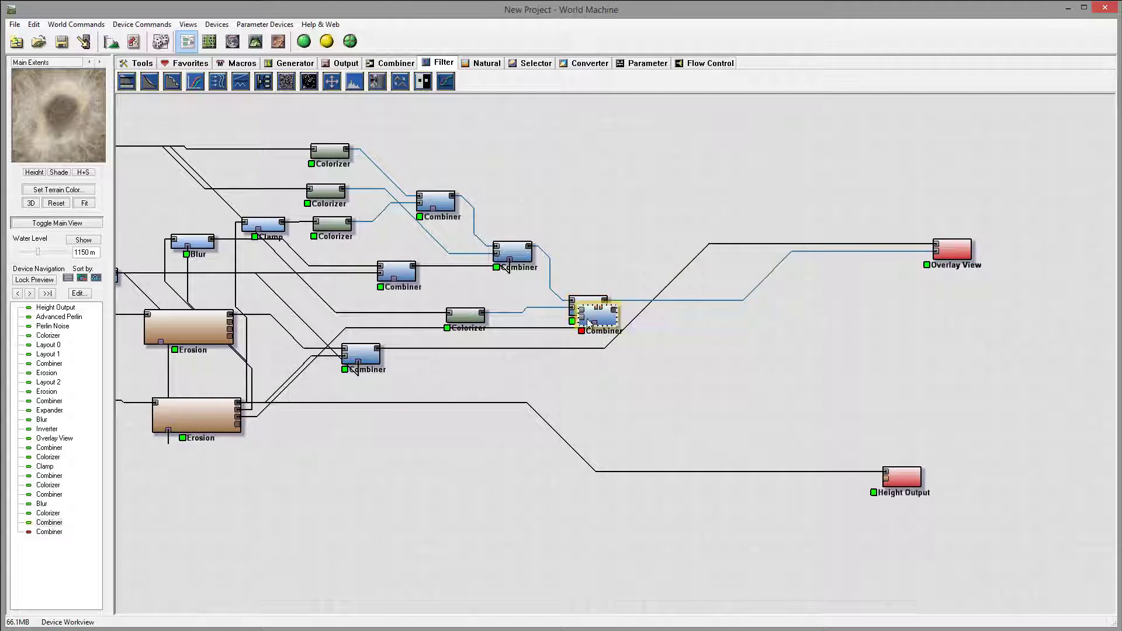
drag(606, 302, 621, 347)
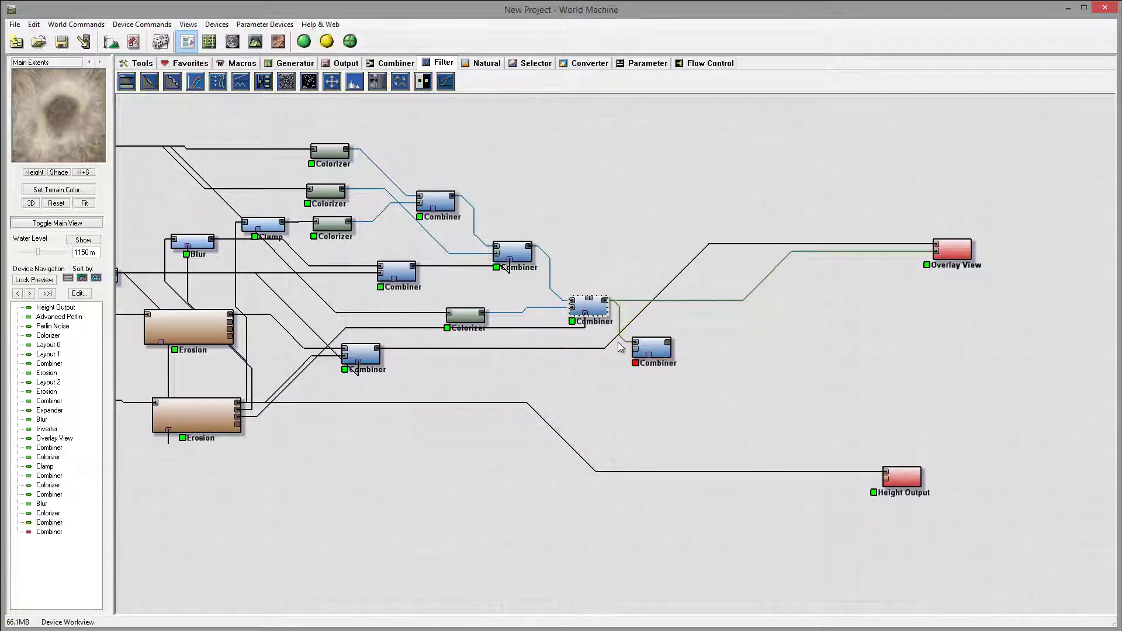
Duplicate the Limestone Colorizer, place the copy below it, and connect it to the newest Combiner's second input
click(470, 319)
key(ctrl+c)
key(ctrl+v)
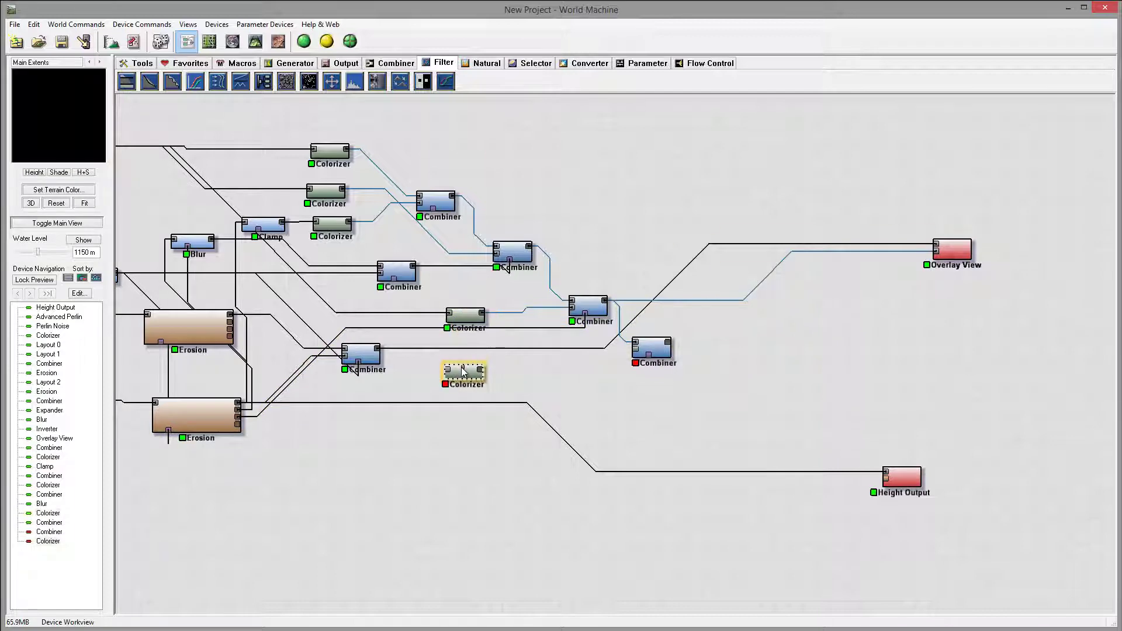
drag(481, 363, 635, 349)
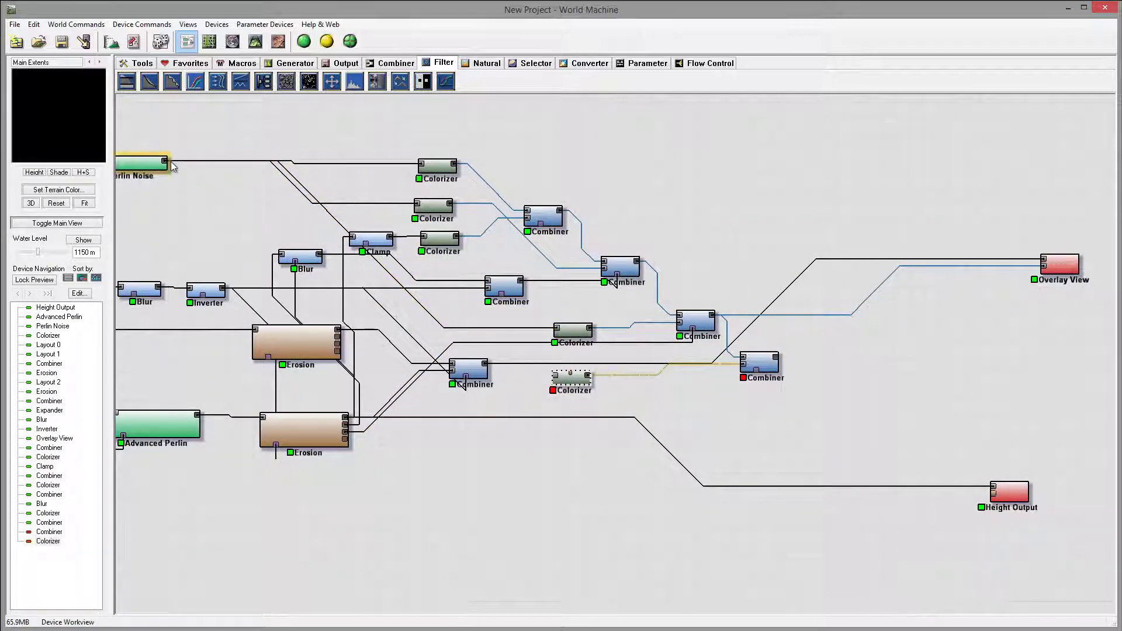
Connect Perlin Noise to the newest Colorizer and the lower Erosion's fourth output to the newest Combiner's mask input
drag(167, 162, 556, 375)
click(343, 438)
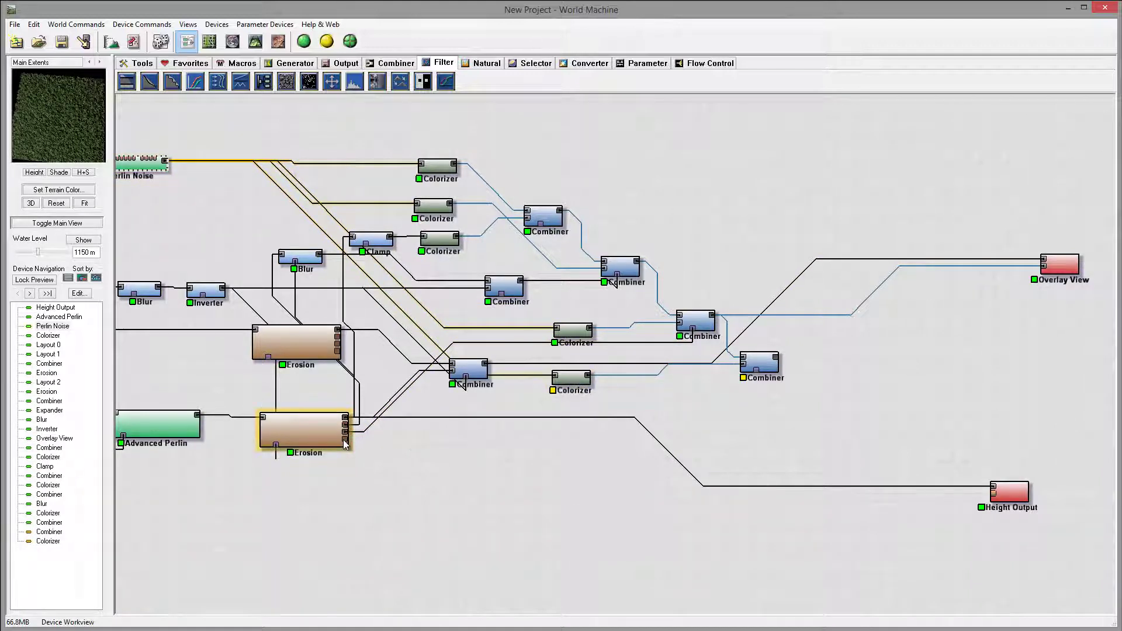
drag(345, 439, 756, 372)
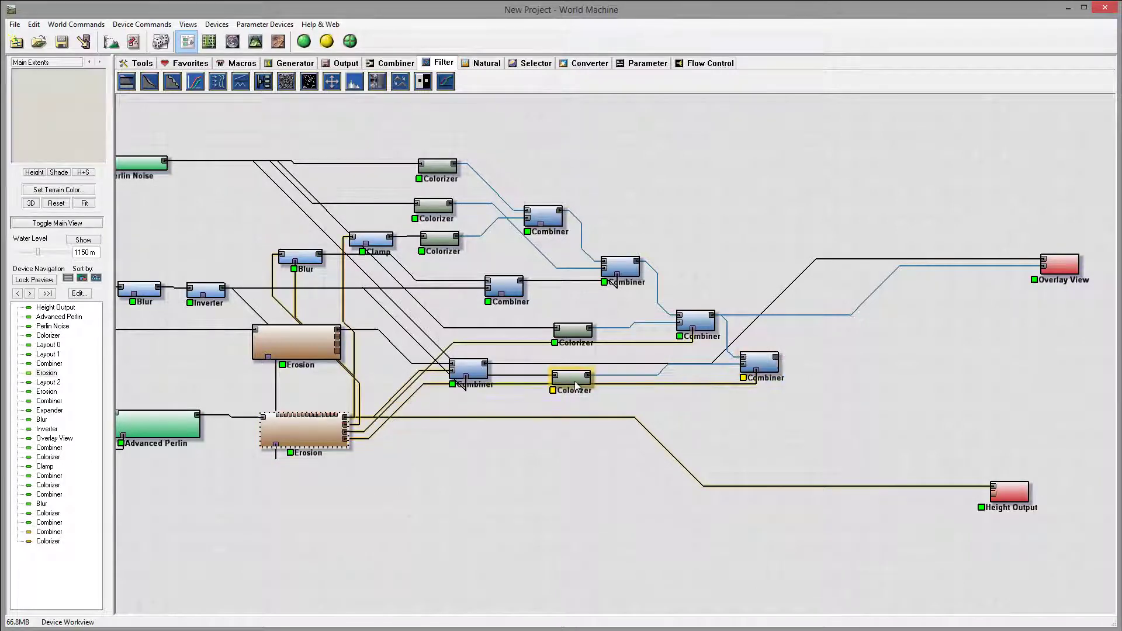
Try the Moss and Granite preset on the newest Colorizer, but settle on the Sedimentary preset
double_click(571, 377)
click(471, 228)
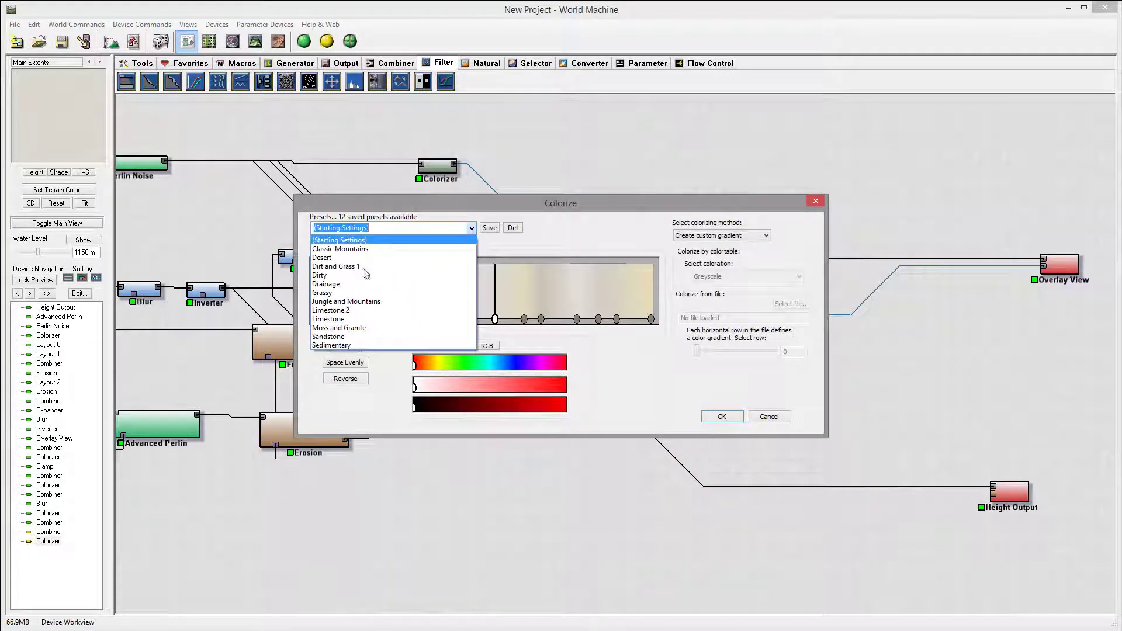
click(369, 327)
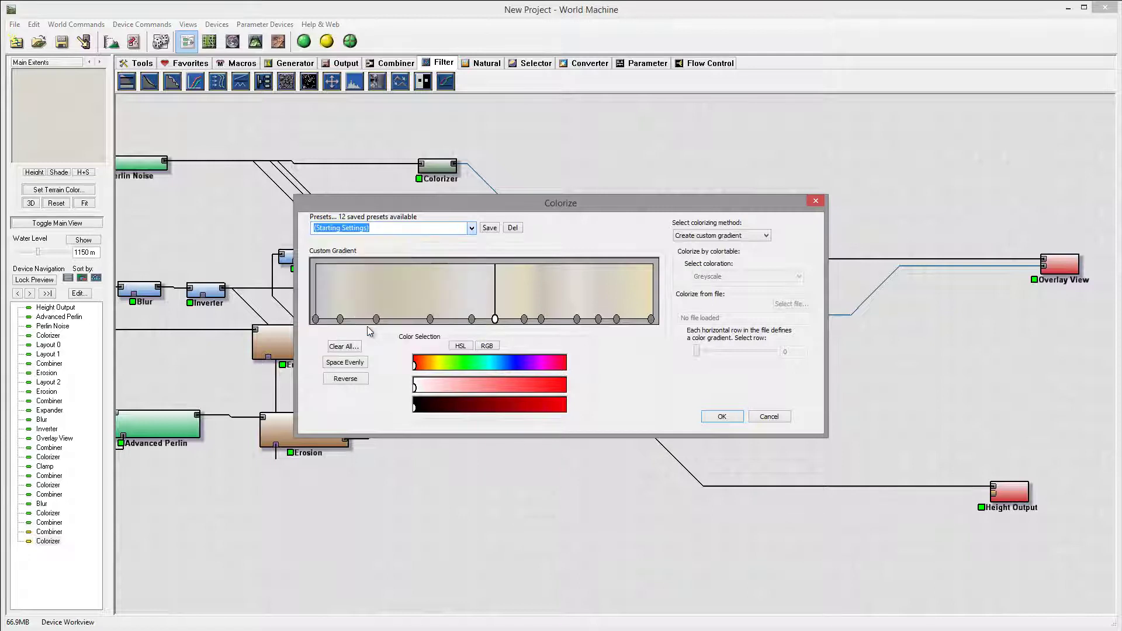
click(471, 228)
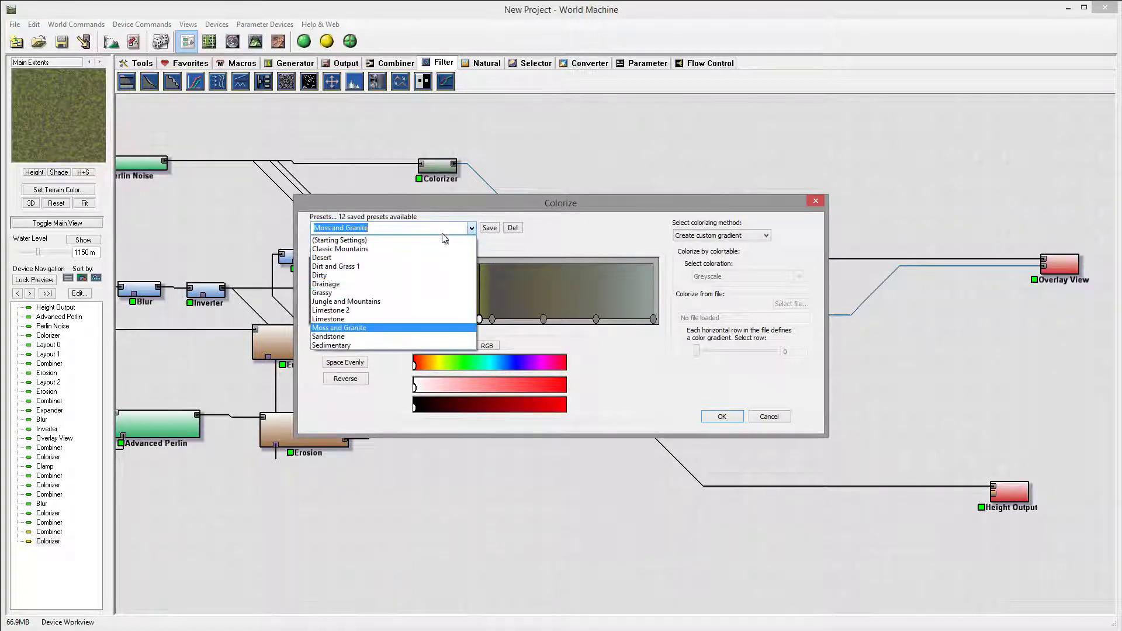
click(377, 346)
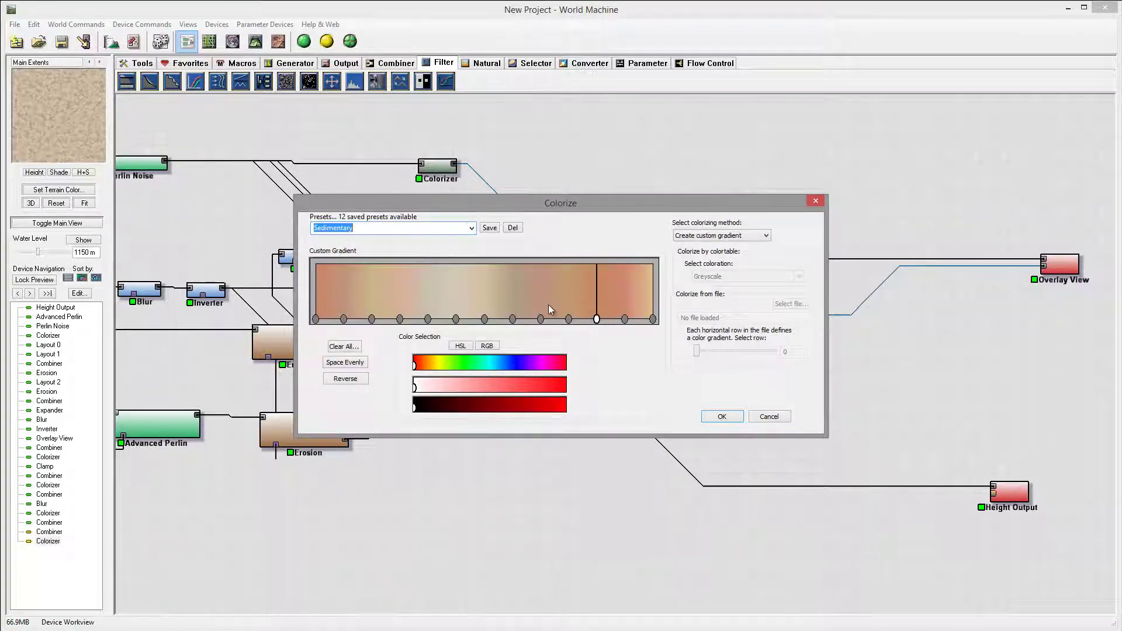
click(723, 416)
Accept the Sedimentary gradient, shift the newest Combiner slightly down, and connect its output to the Overlay View's second input
right_drag(724, 416, 561, 414)
click(589, 380)
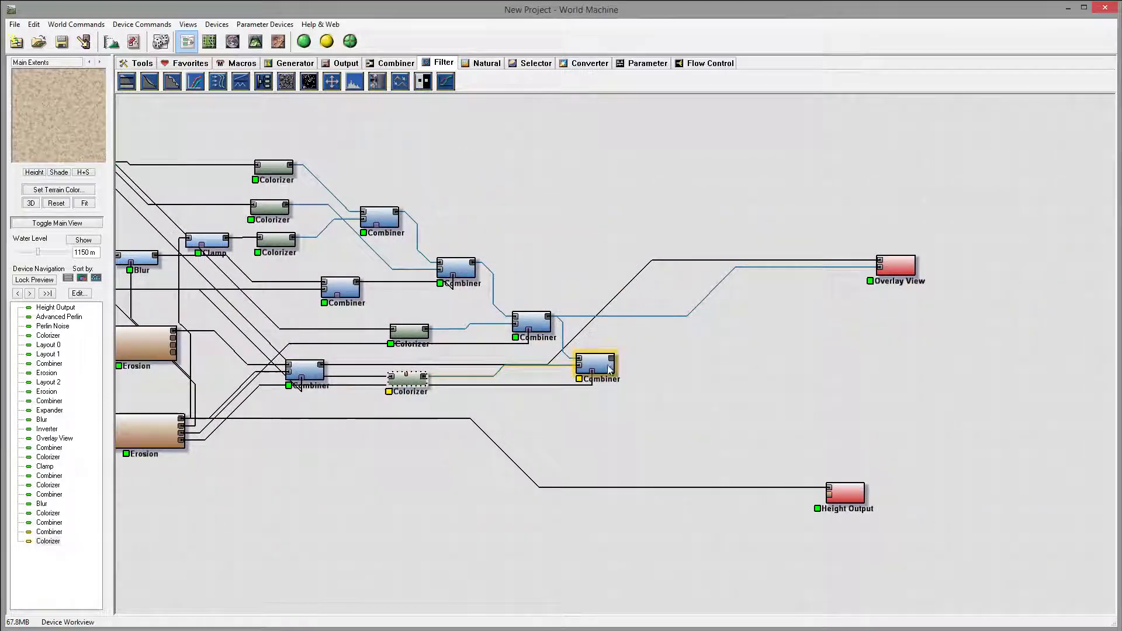
drag(589, 381, 894, 272)
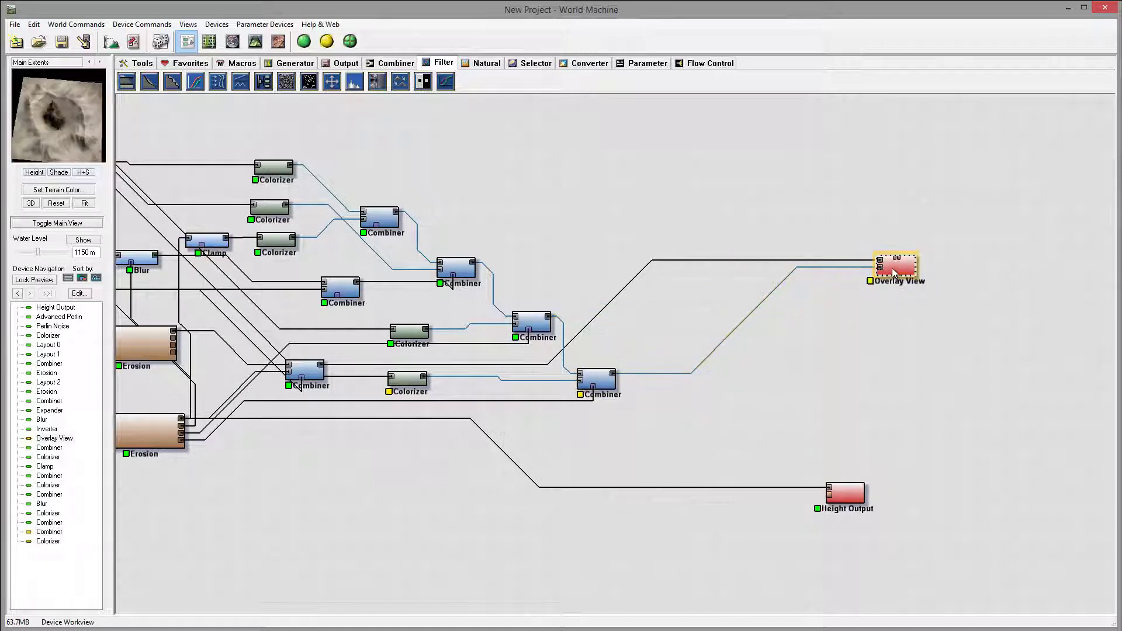
Set the newest Combiner's method to Root and its strength to about 0.84
double_click(611, 387)
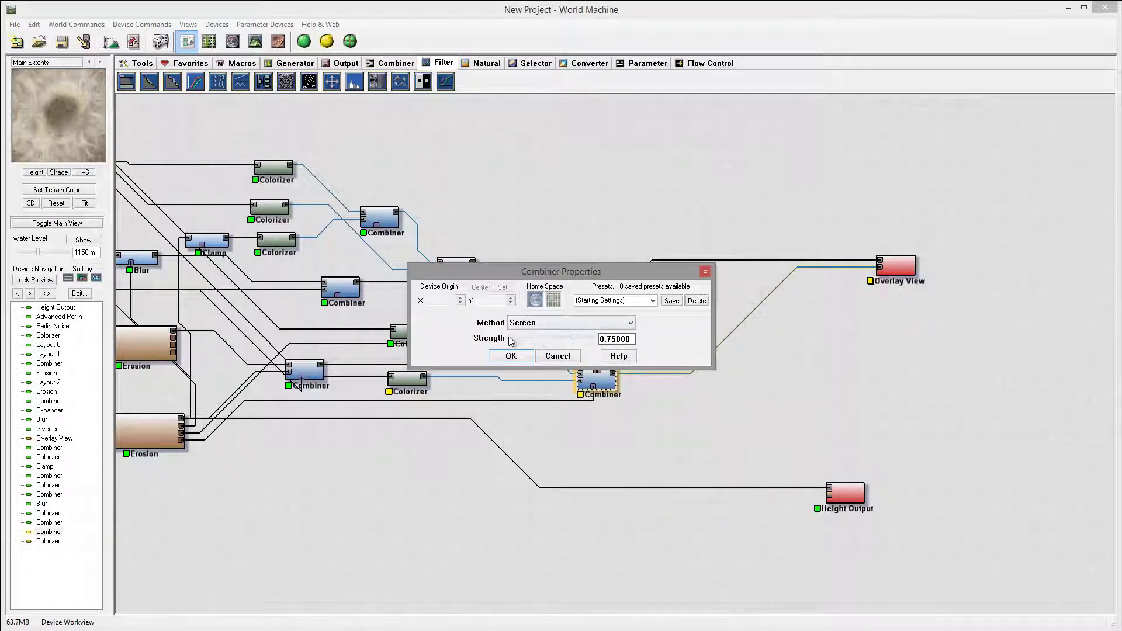
click(532, 340)
drag(532, 349, 577, 353)
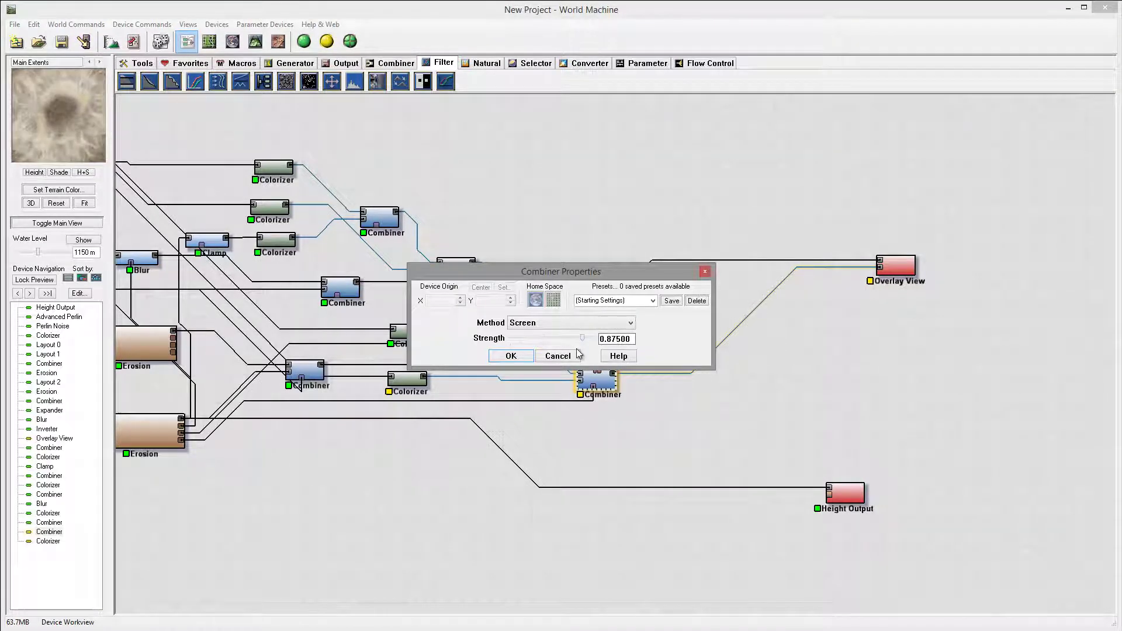
click(627, 325)
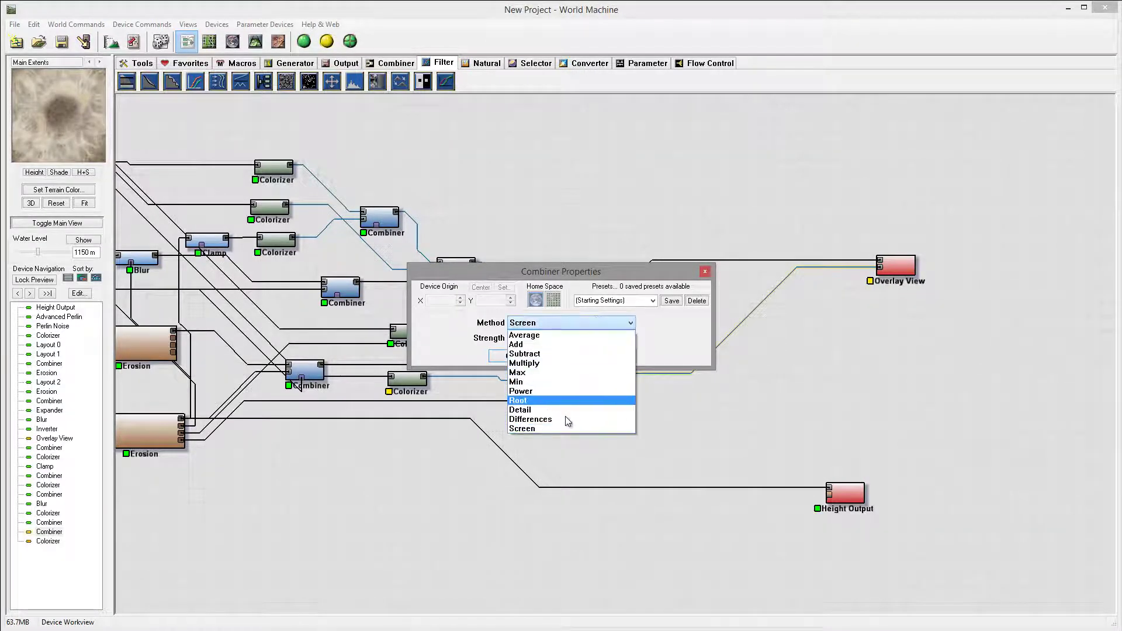
click(567, 403)
mouse_move(586, 342)
mouse_down()
mouse_move(496, 343)
mouse_move(591, 343)
mouse_move(580, 344)
mouse_up()
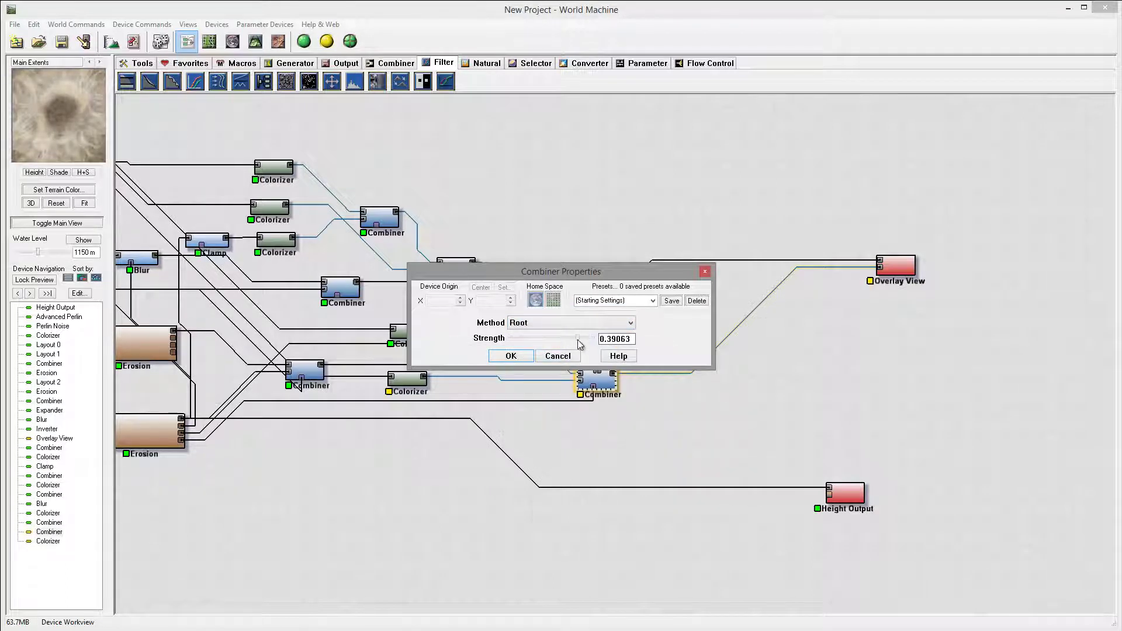
click(511, 357)
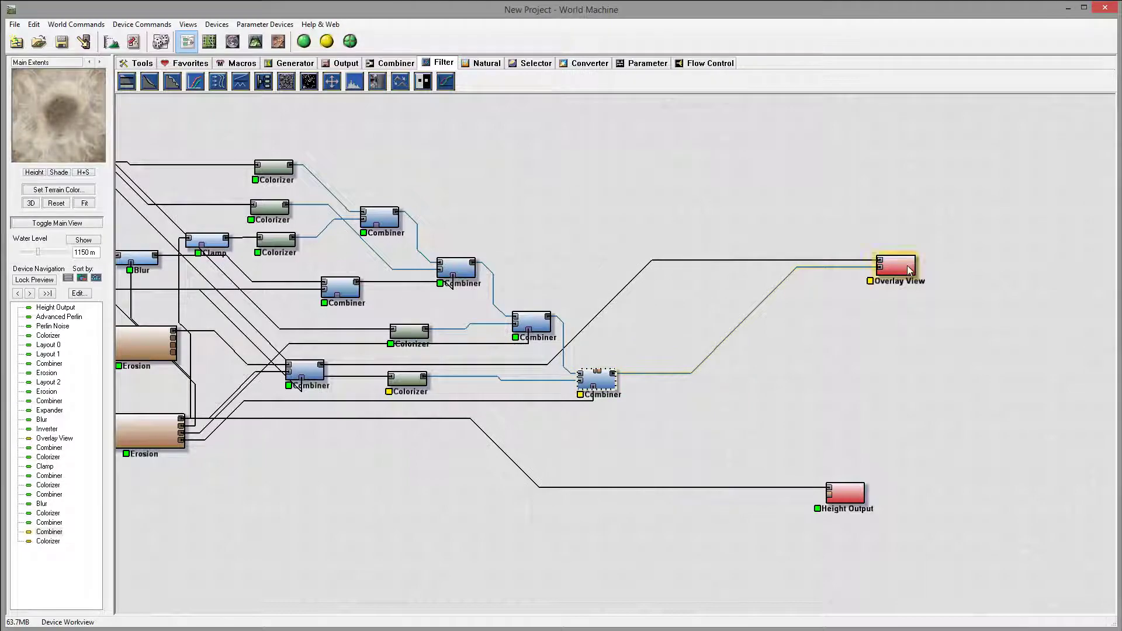
Inspect the recolored crater terrain in the 3D view from several angles
click(254, 43)
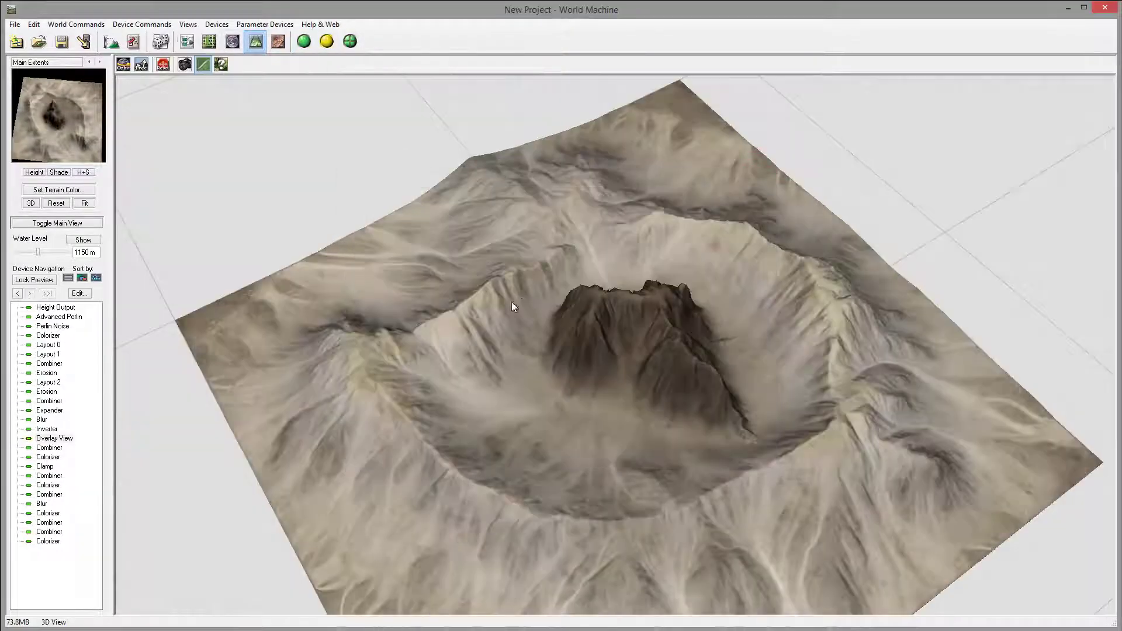
drag(510, 302, 888, 309)
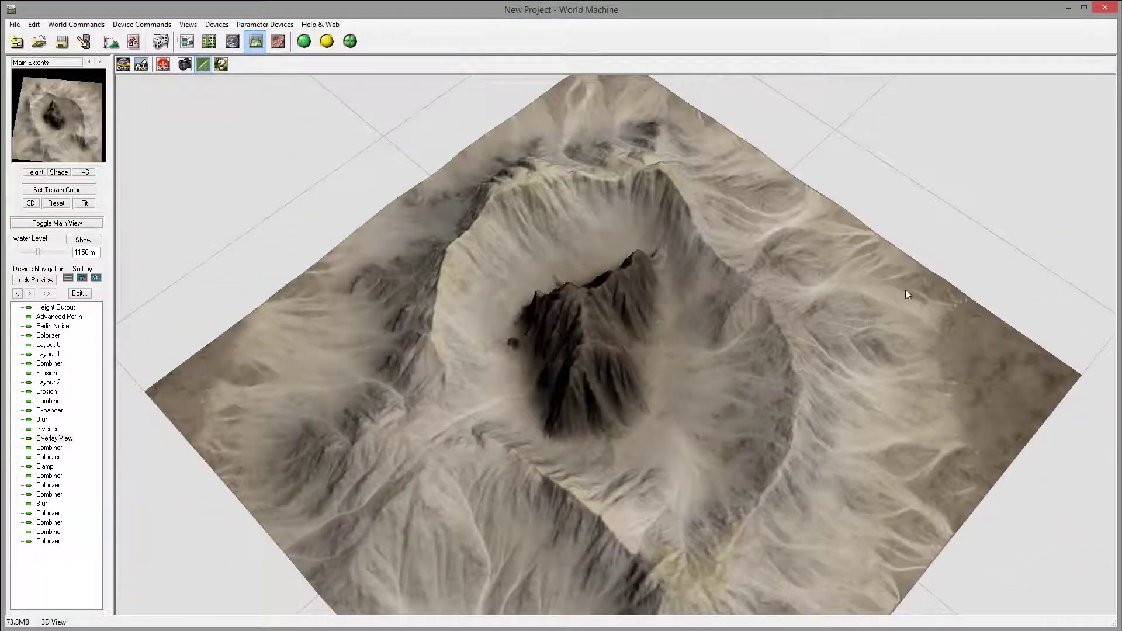
drag(934, 397, 363, 292)
drag(425, 323, 406, 365)
drag(628, 349, 754, 280)
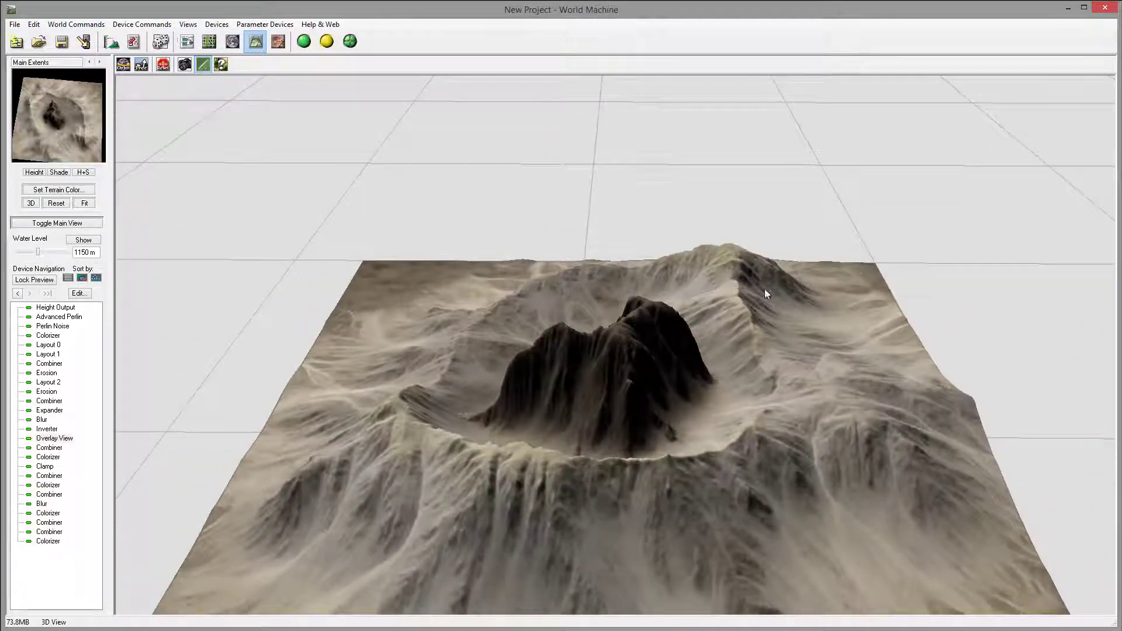
drag(467, 419, 823, 401)
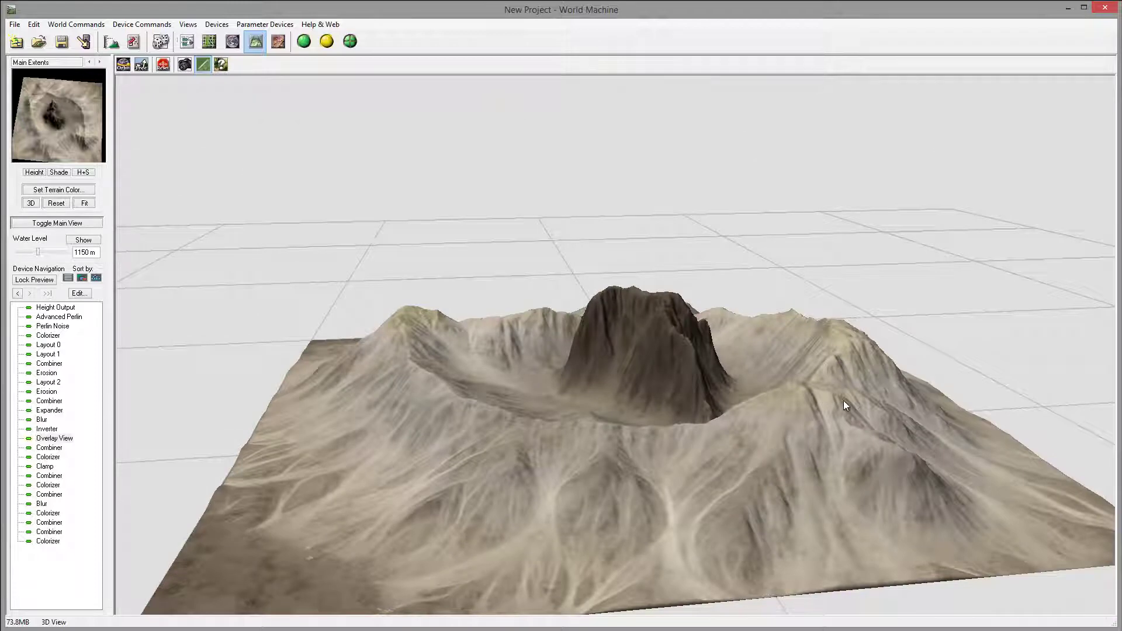
Shift the two middle gradient stops of the Clamp-fed Colorizer toward the black end
click(187, 41)
click(276, 240)
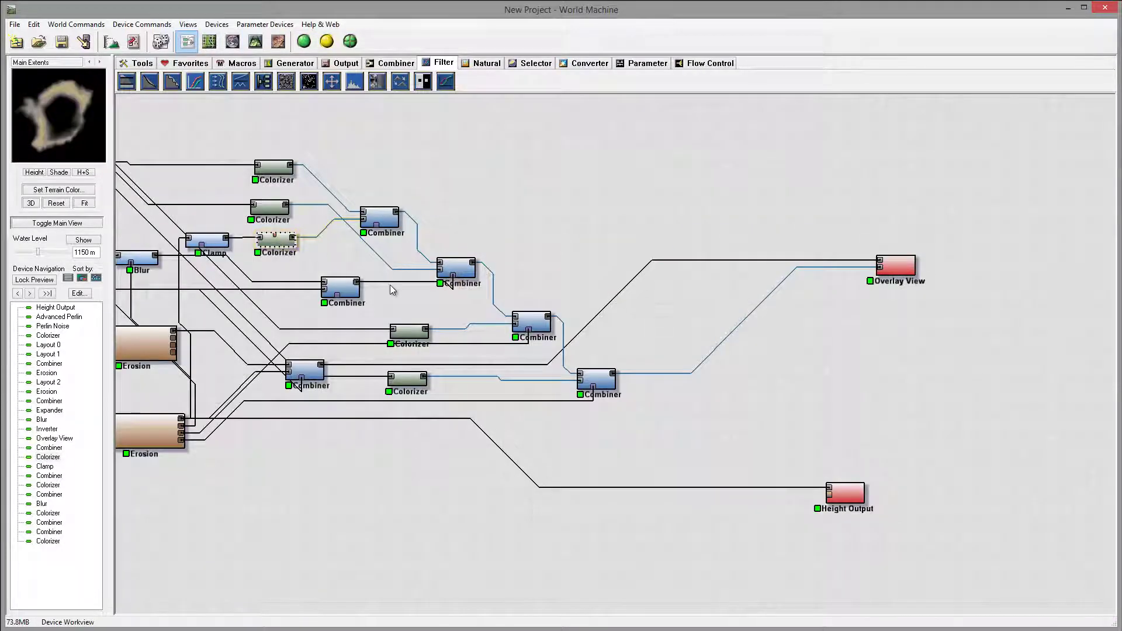
right_drag(380, 287, 463, 303)
double_click(395, 267)
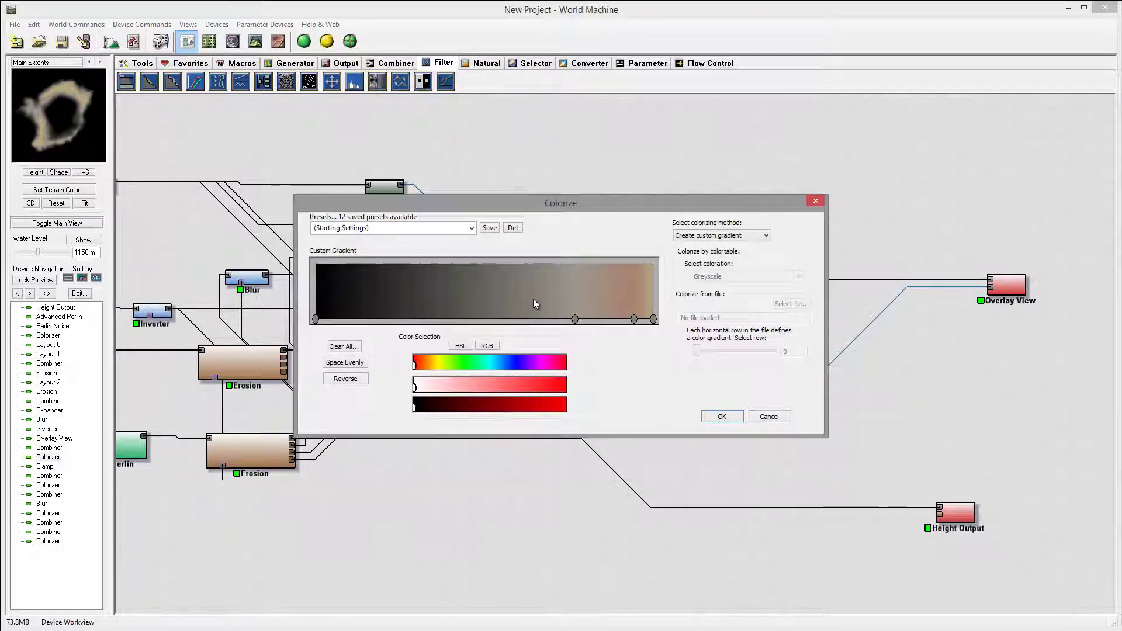
drag(575, 321, 541, 320)
drag(634, 319, 506, 320)
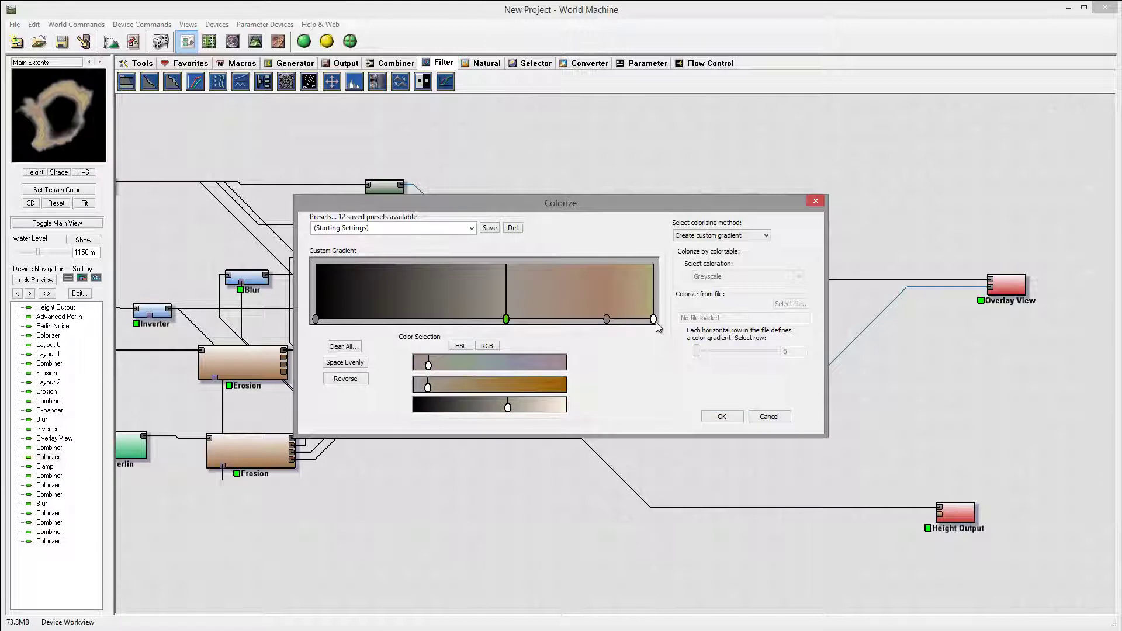
Recolor the last gradient stop of the Clamp-fed Colorizer to a muted brick red and accept the gradient
click(653, 320)
drag(430, 367, 504, 407)
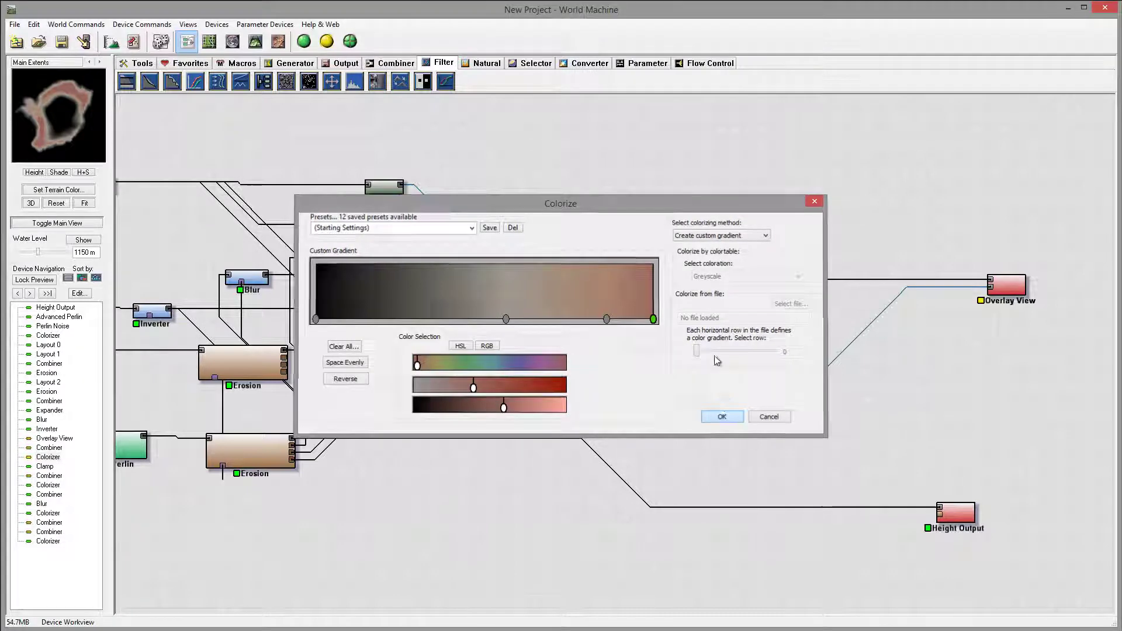
click(721, 417)
Examine the Overlay View in 3D to check the Colorizer's red tint along the crater rim
click(253, 46)
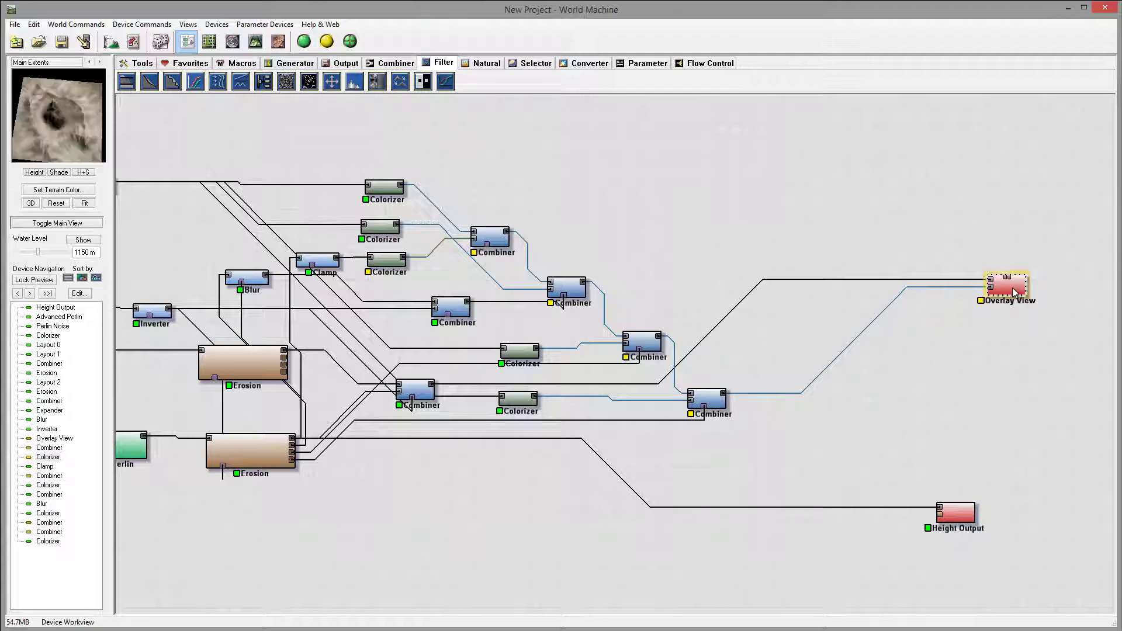
click(255, 41)
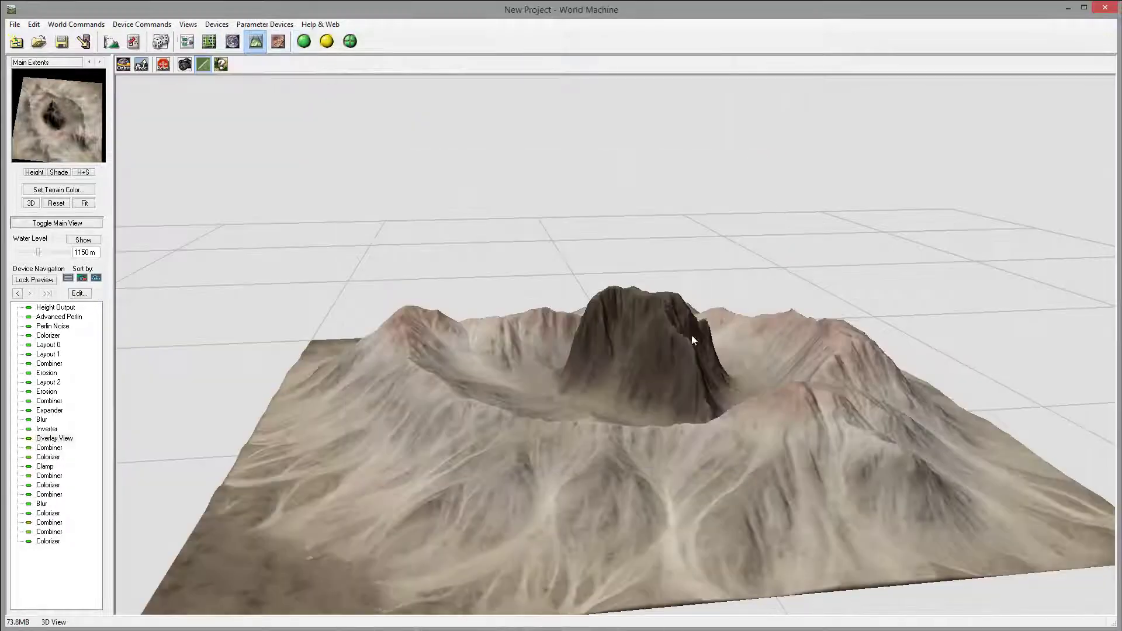
drag(692, 335, 723, 387)
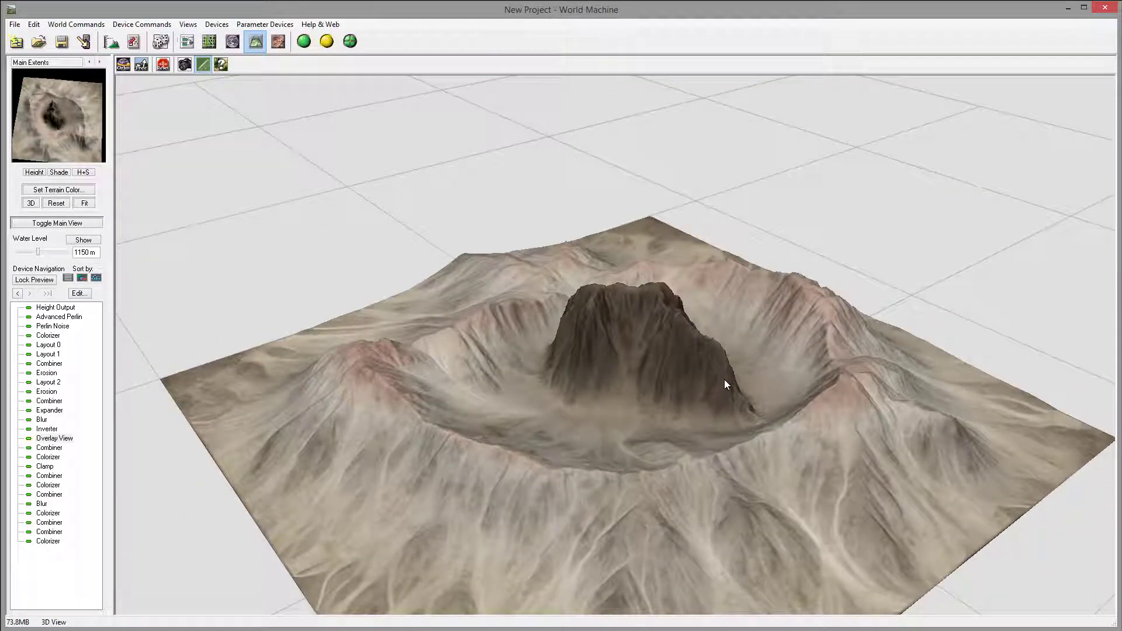
drag(519, 379, 564, 301)
drag(628, 316, 435, 237)
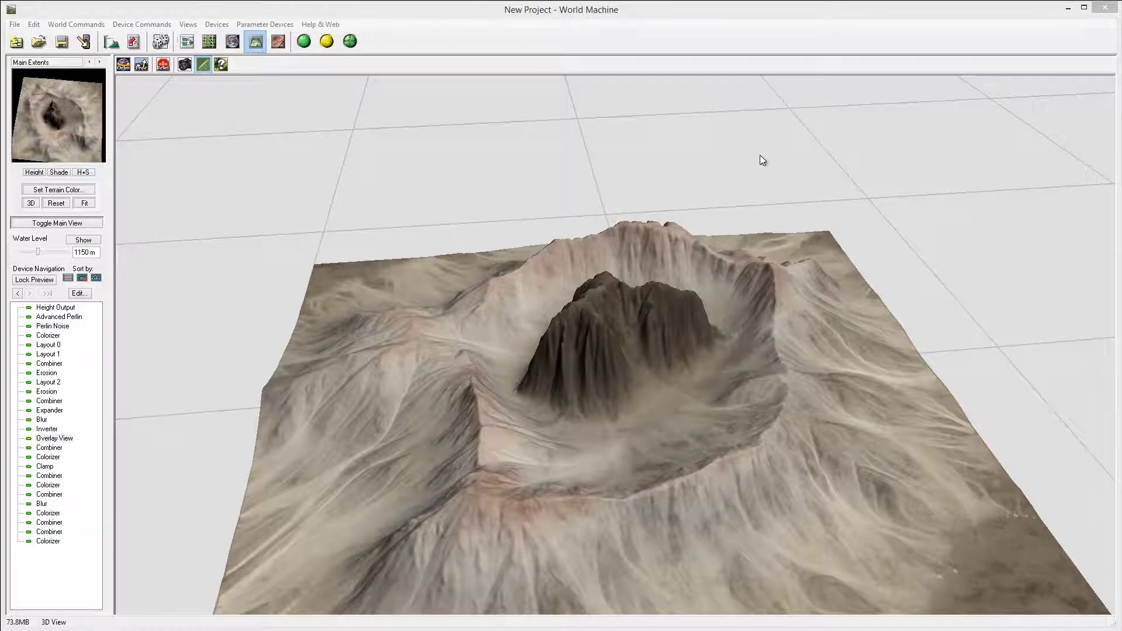
Duplicate the last Combiner together with the Sedimentary Colorizer and place the copies below and beyond the originals
click(187, 41)
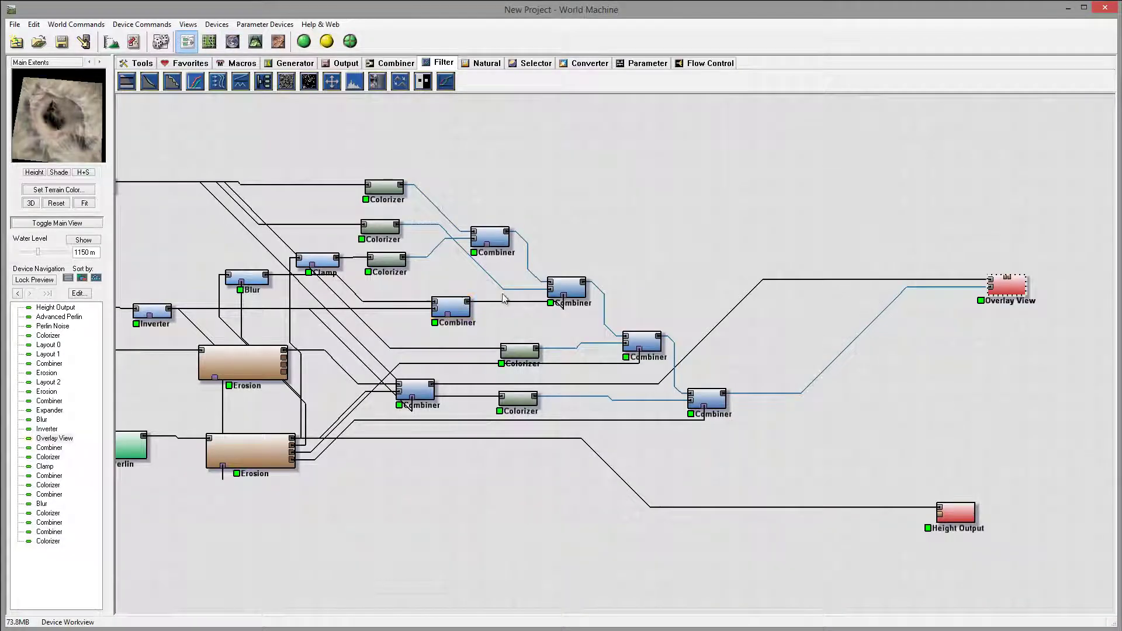
right_drag(544, 323, 609, 287)
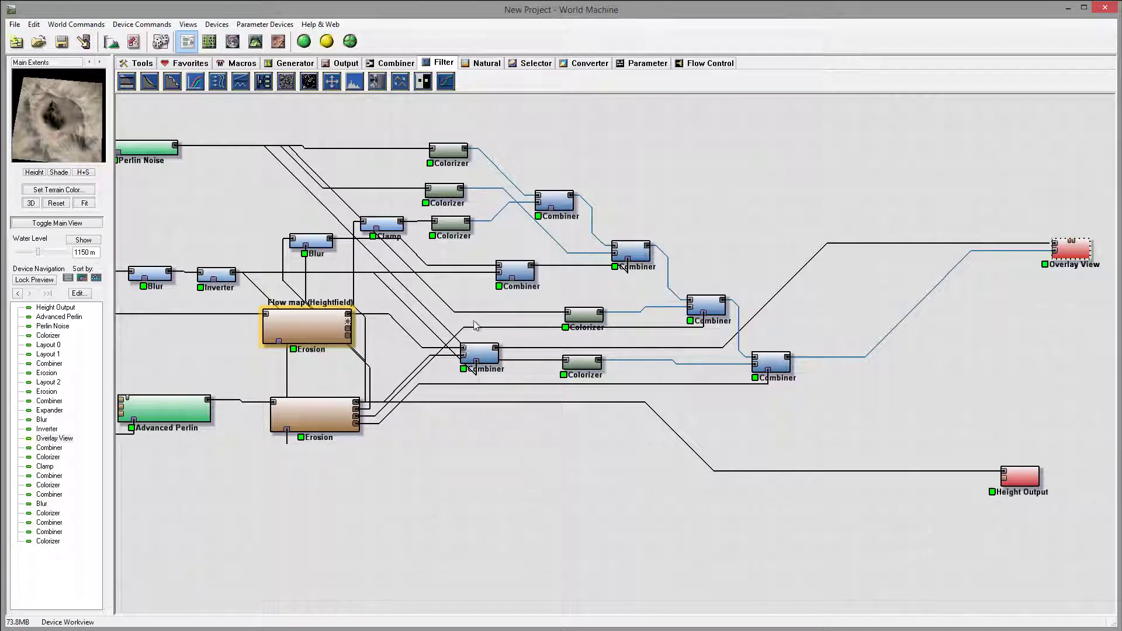
right_drag(894, 283, 888, 273)
click(776, 354)
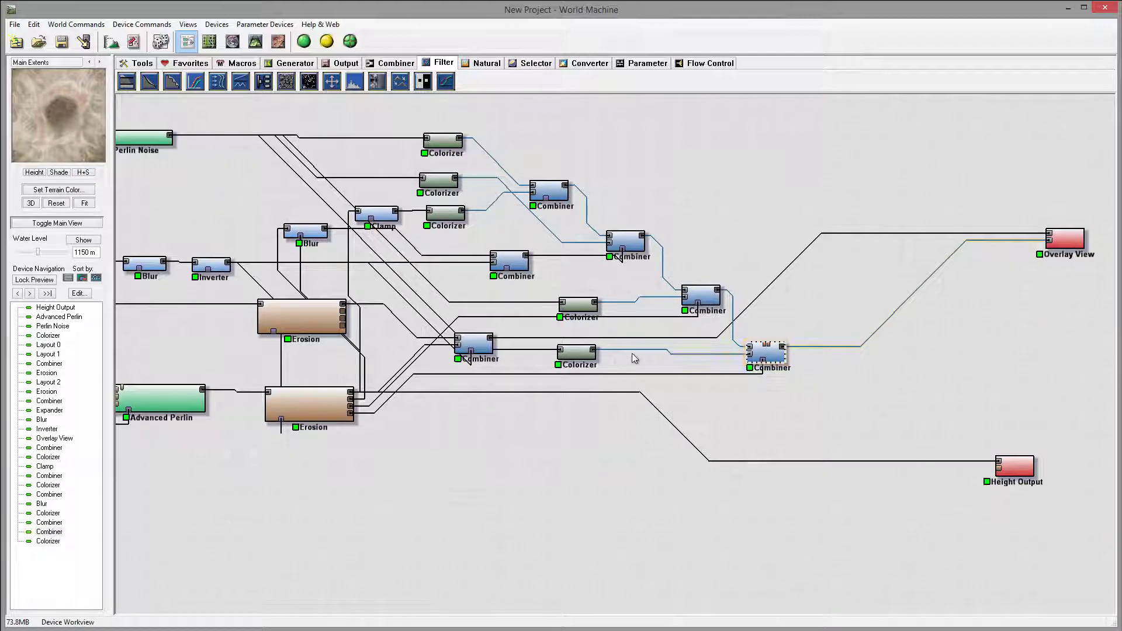
click(564, 350)
key(ctrl+v)
drag(783, 420, 830, 395)
key(F4)
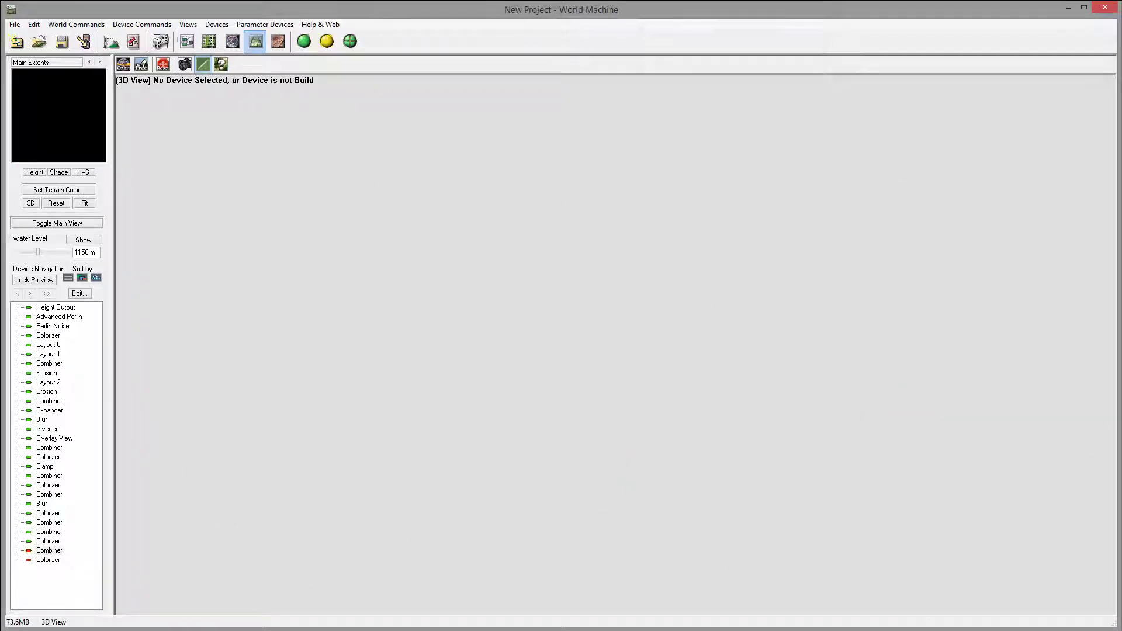
key(F3)
Connect the upper Erosion's second output to the copied Combiner's mask, and Perlin Noise to the copied Colorizer, moved closer to that Combiner
click(302, 316)
drag(343, 311, 844, 402)
drag(626, 401, 719, 403)
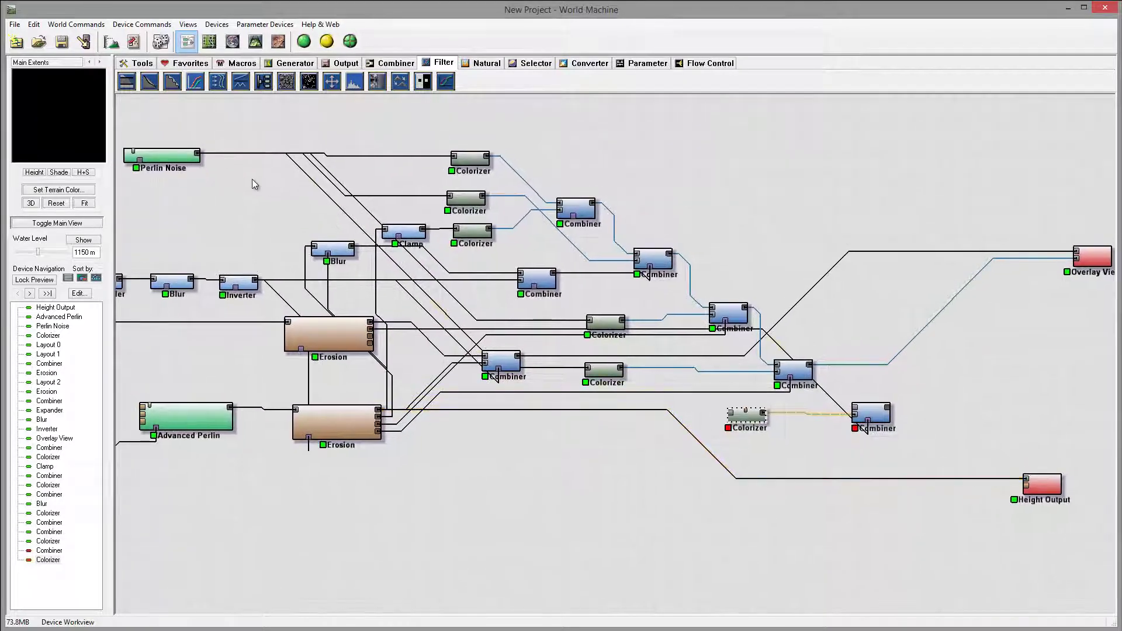
click(198, 155)
drag(199, 155, 757, 422)
Apply the Desert preset to the newest Colorizer
double_click(757, 422)
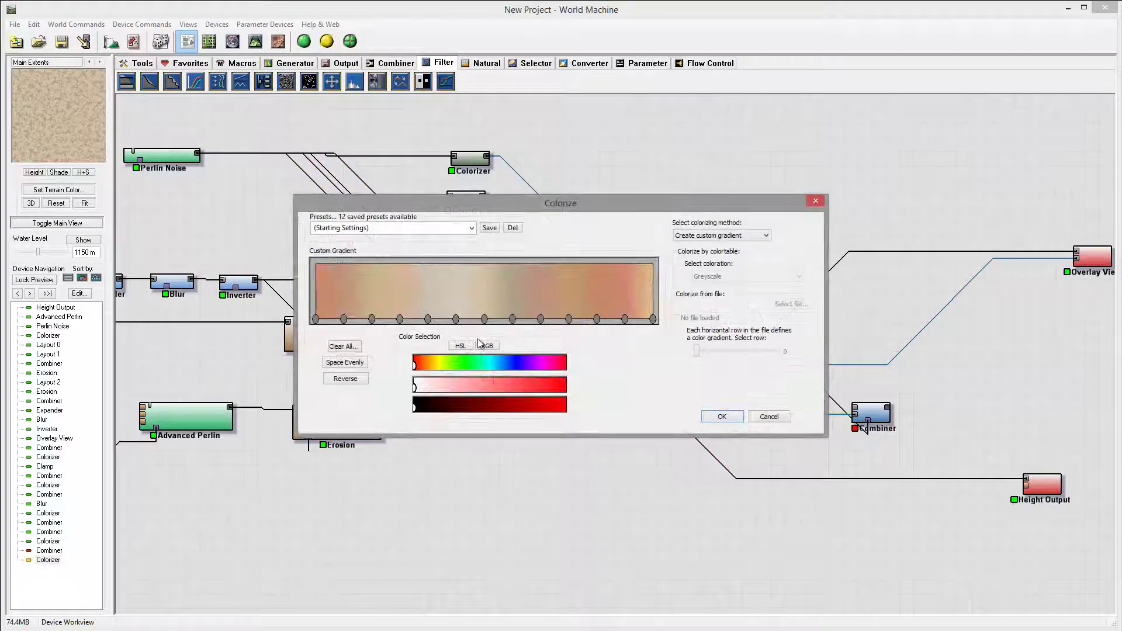
click(471, 228)
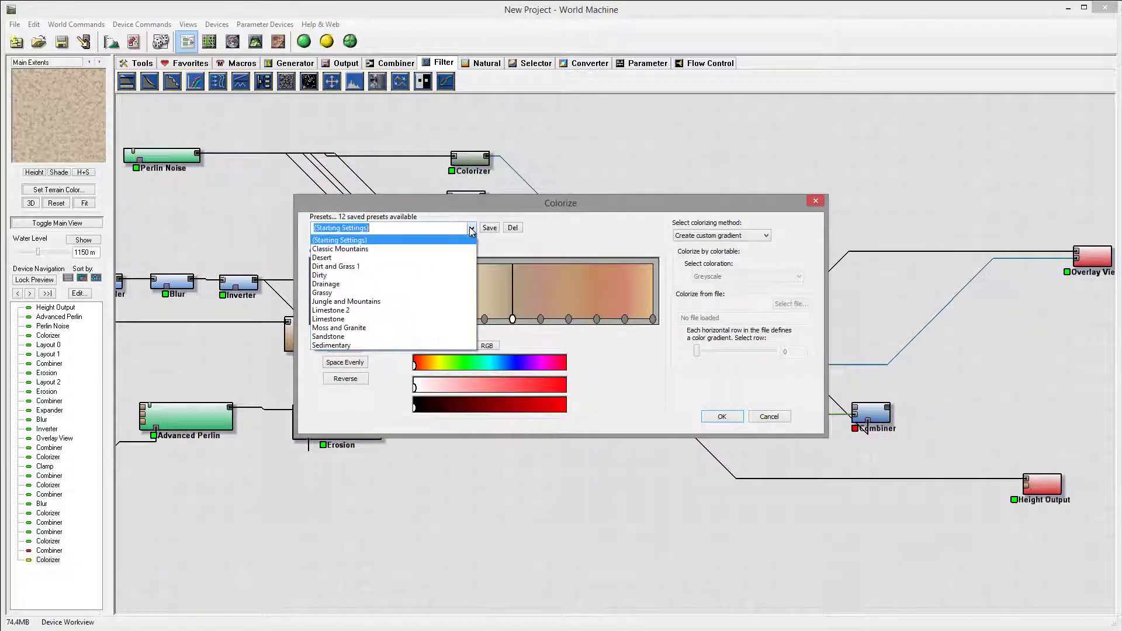
click(377, 258)
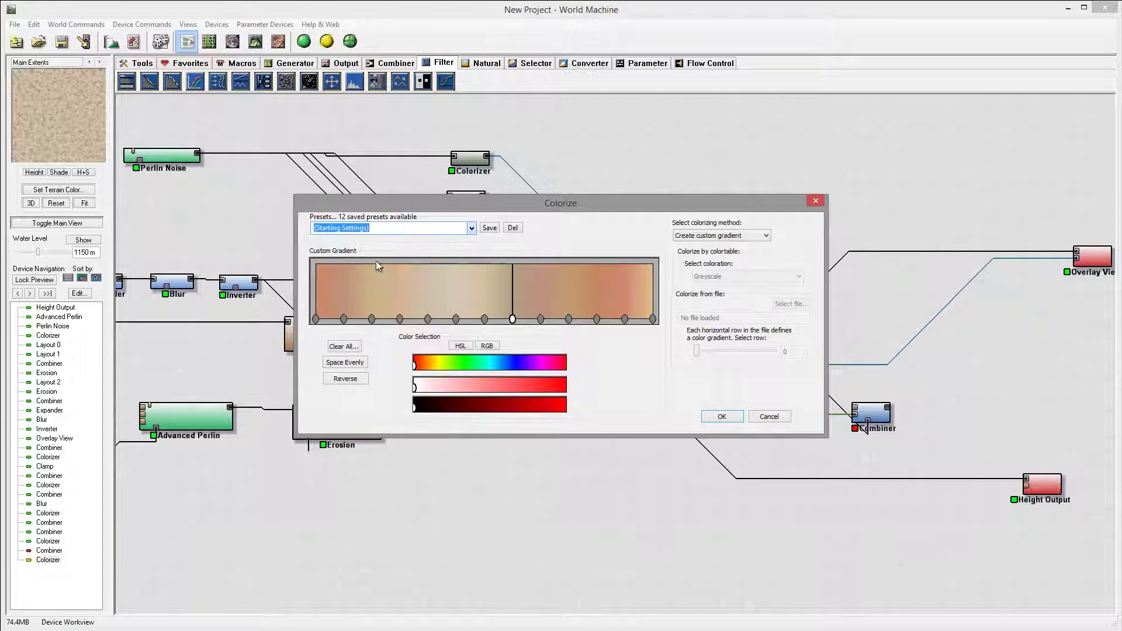
Recolor the first three stops of the Desert gradient to pale, nearly neutral grays and off-white
click(317, 319)
drag(485, 389, 414, 386)
drag(538, 409, 549, 407)
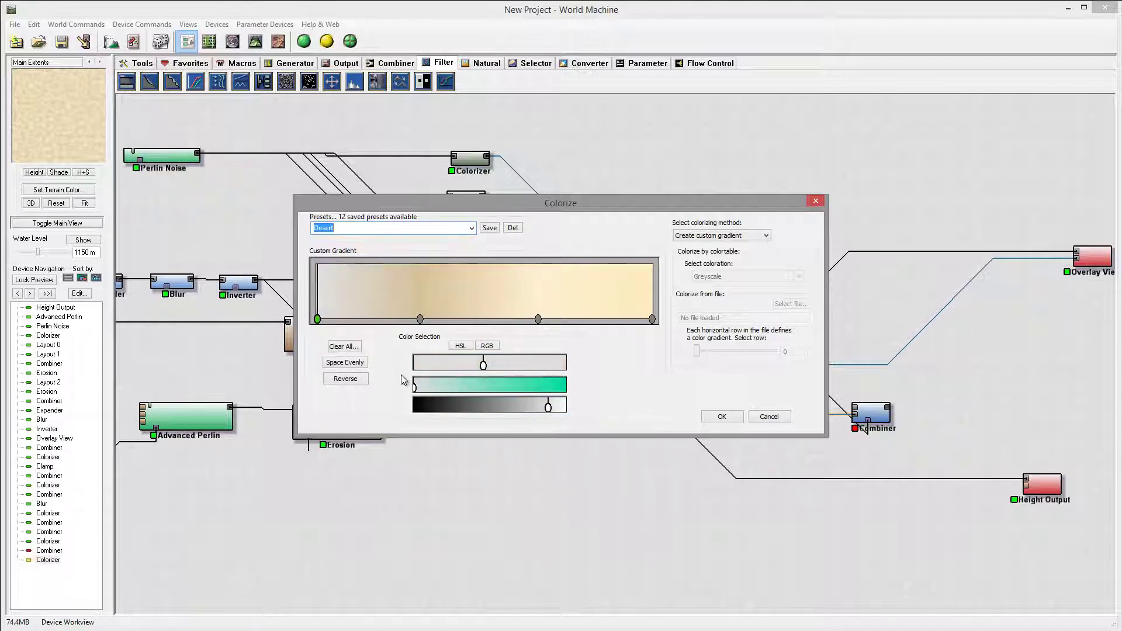
drag(415, 388, 498, 365)
click(420, 319)
click(538, 319)
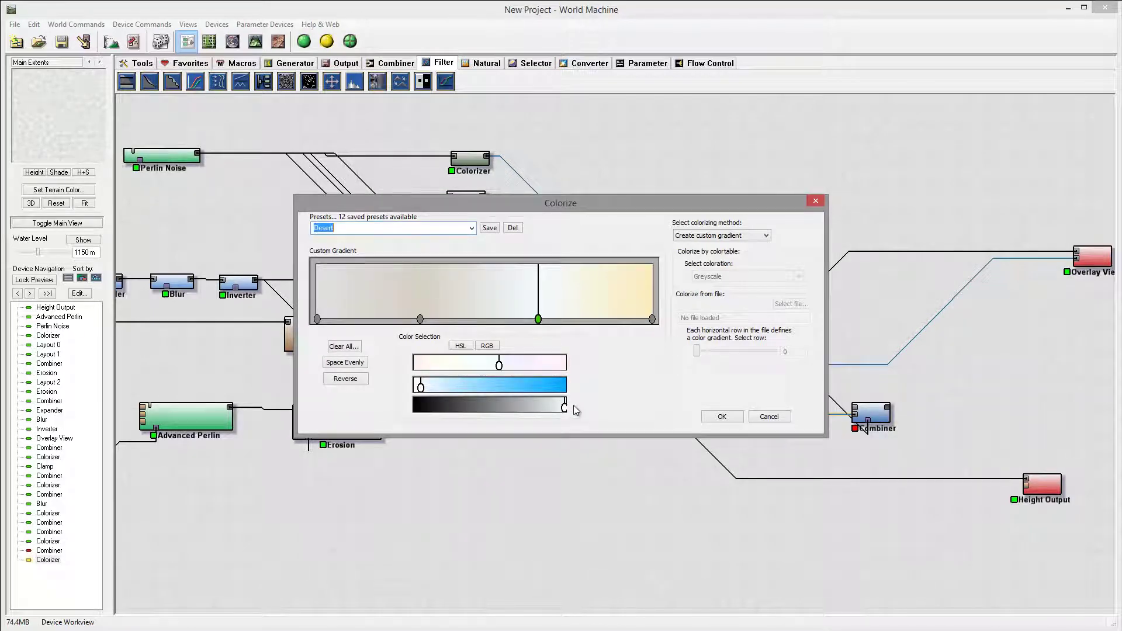
Desaturate and darken the last stop of the Desert gradient to a pale beige-gray, and accept the gradient
click(652, 319)
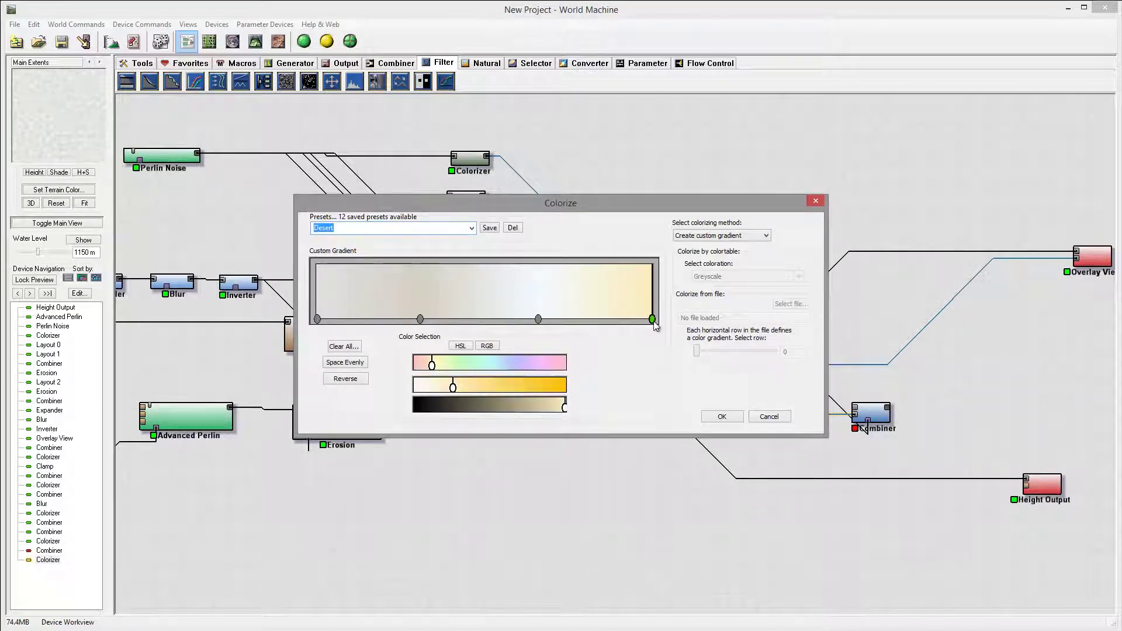
click(438, 386)
drag(564, 405, 535, 407)
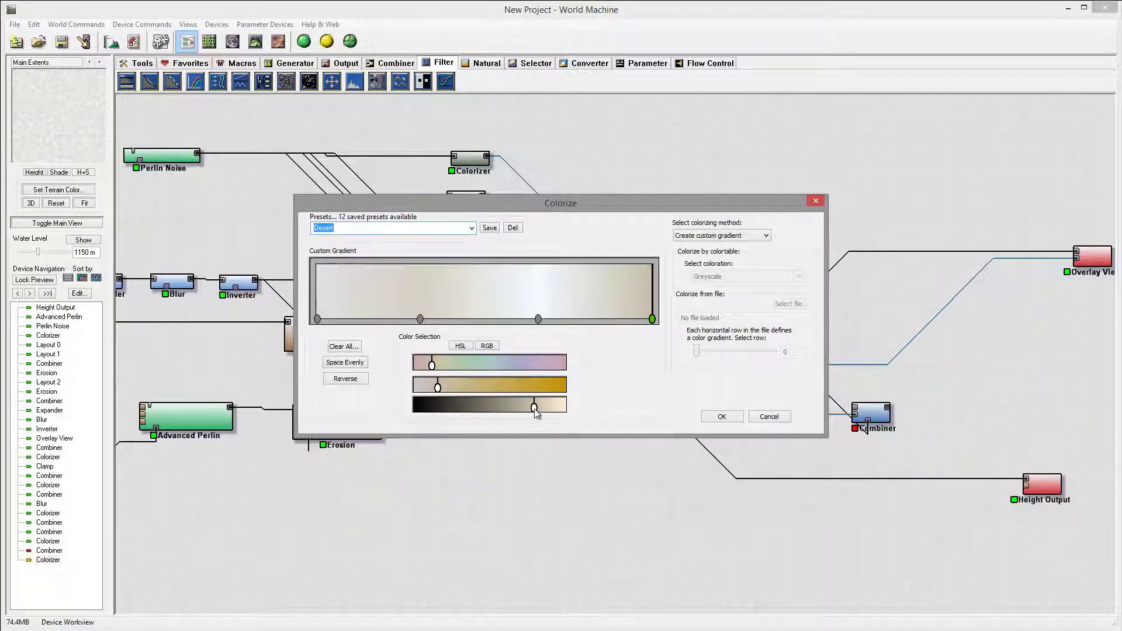
click(721, 417)
Set the newest Combiner's method to Root with a strength of 1.00000
middle_drag(802, 380, 691, 382)
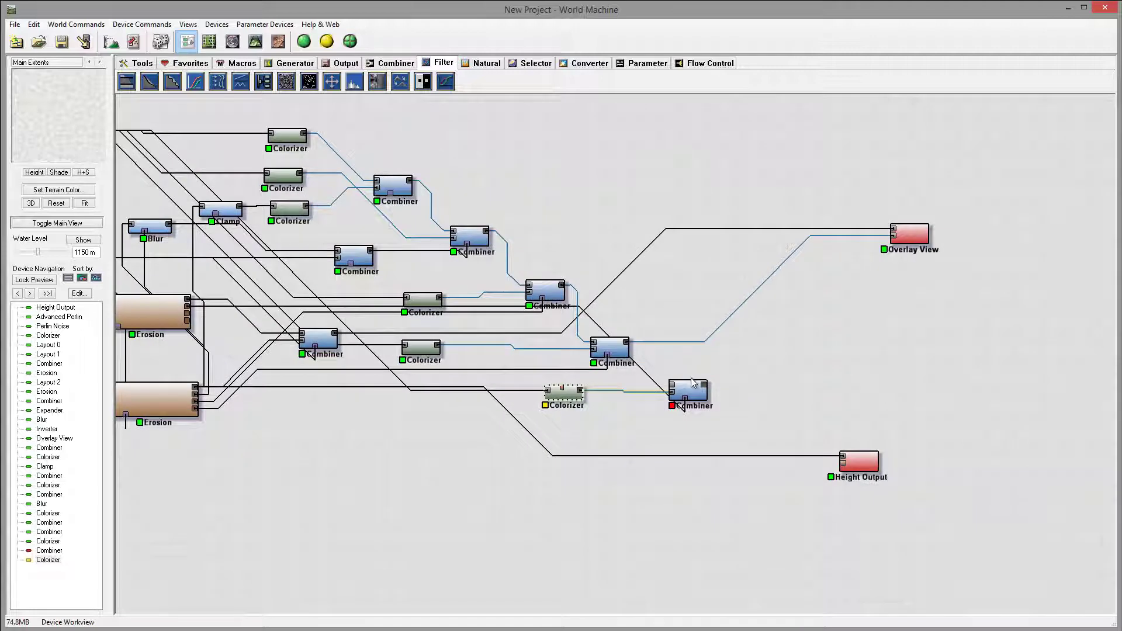
click(692, 381)
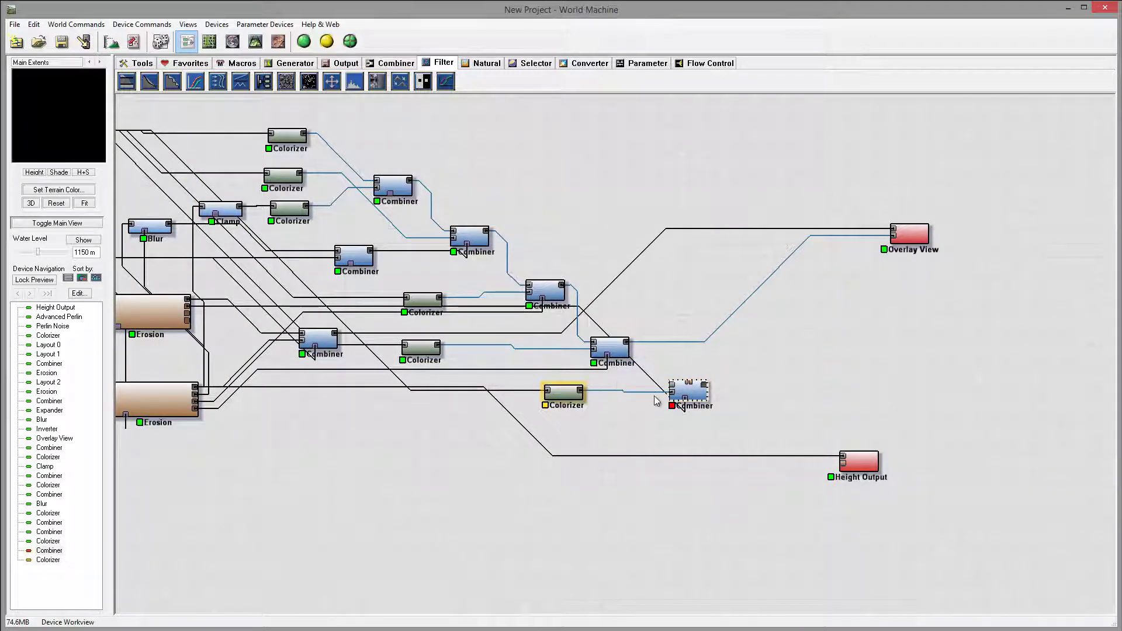
mouse_move(684, 404)
mouse_down()
mouse_move(704, 389)
mouse_move(690, 400)
mouse_up()
double_click(710, 380)
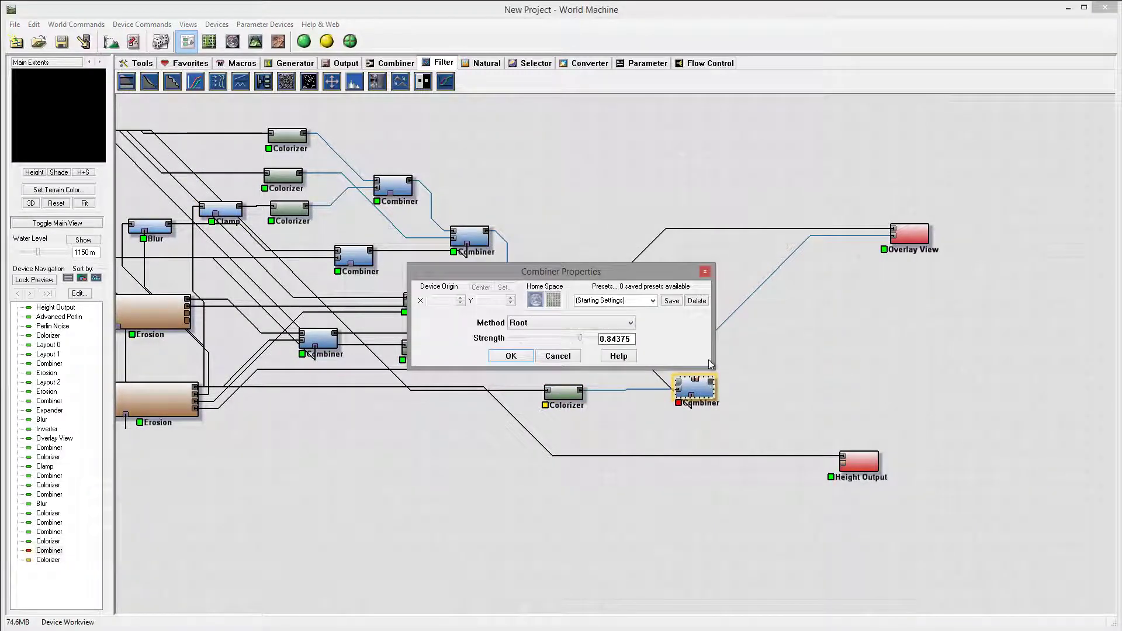
click(575, 323)
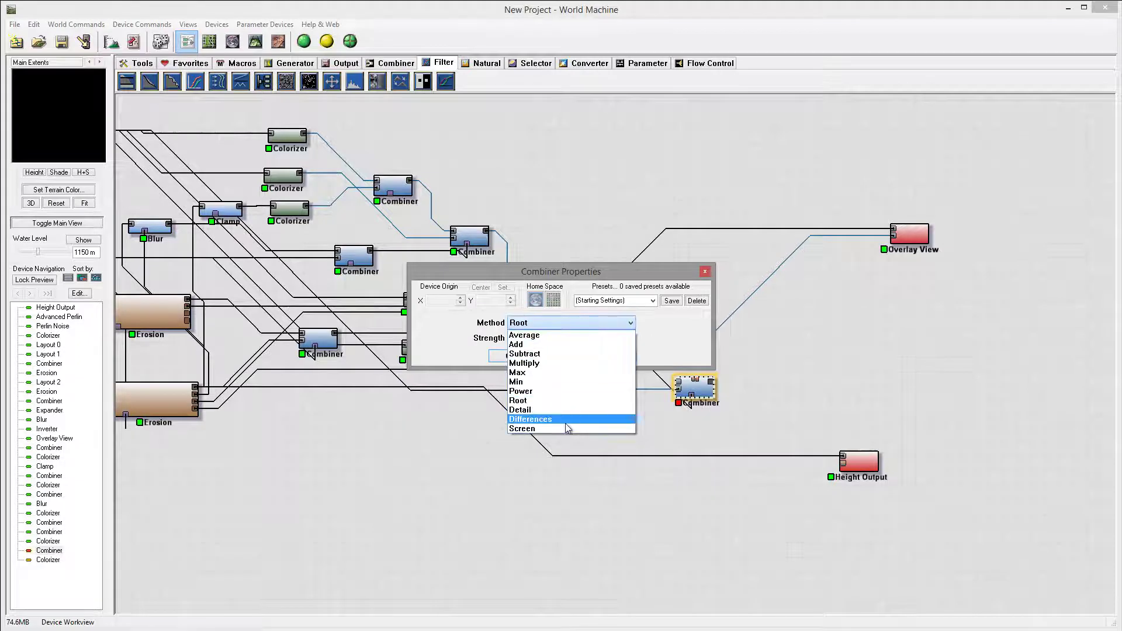
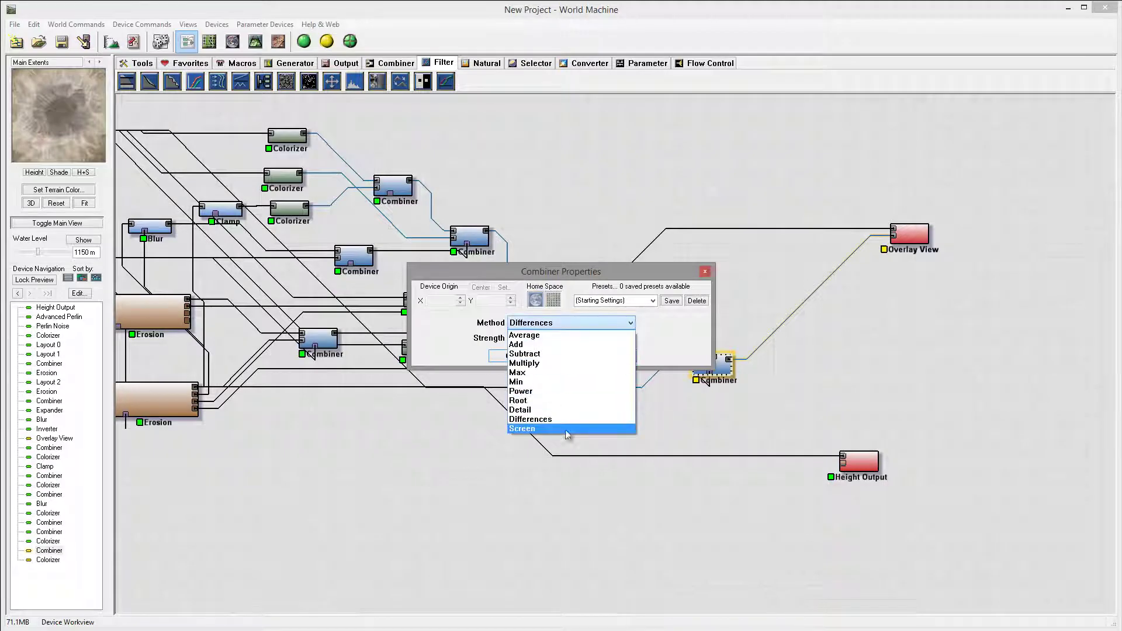
click(561, 399)
drag(590, 339, 653, 359)
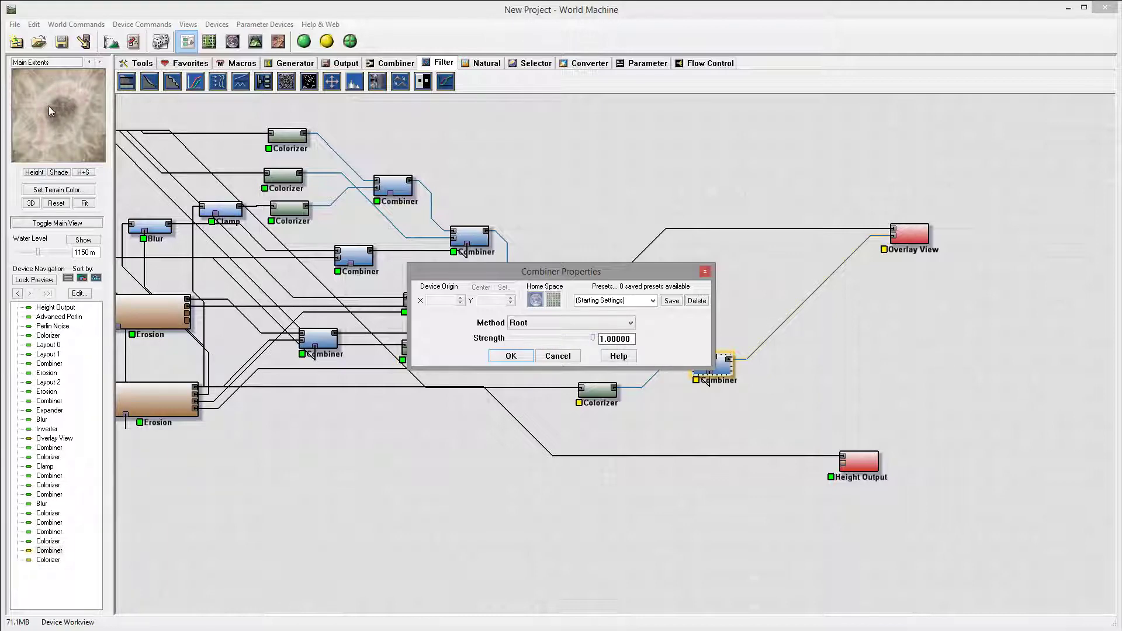
click(528, 356)
Examine the recolored crater terrain in the 3D view from above and from several low angles
click(255, 41)
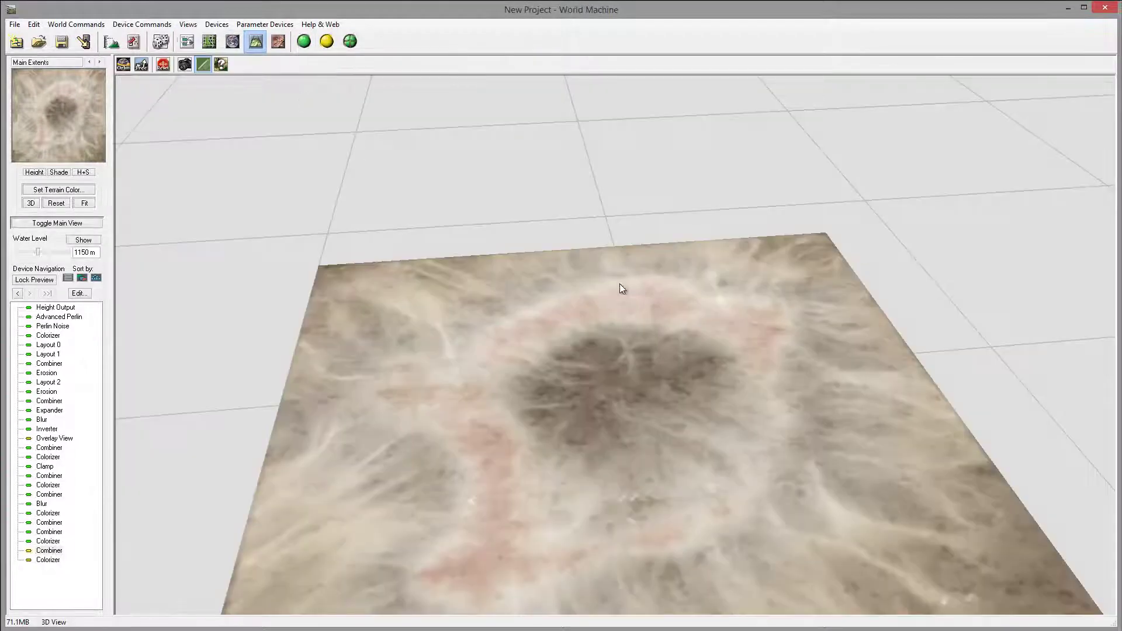
click(187, 41)
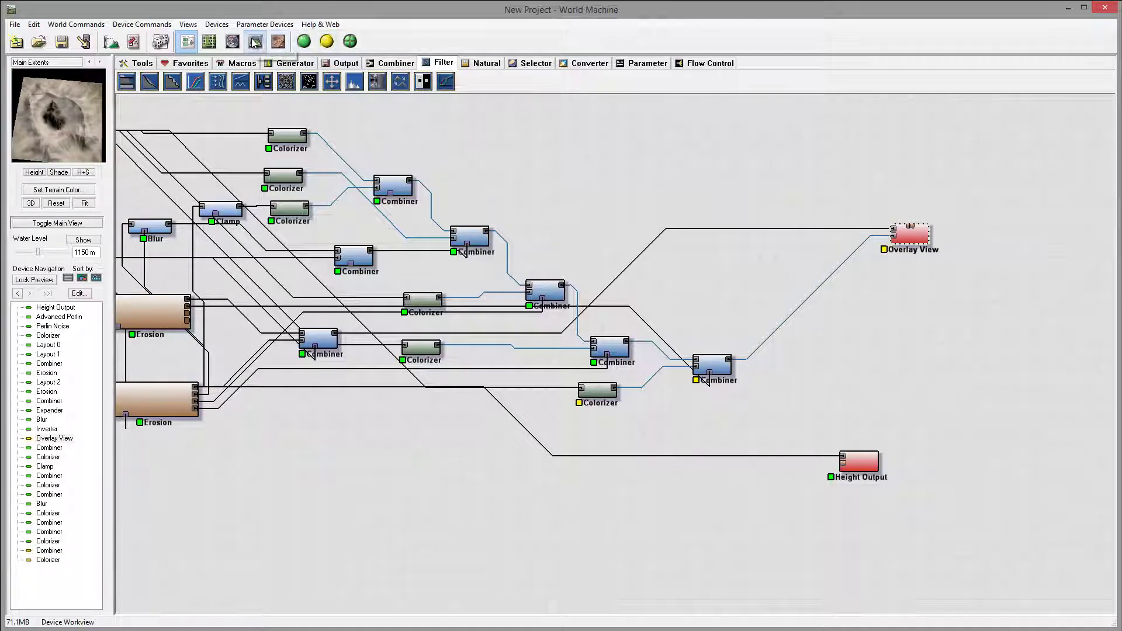
click(256, 41)
click(278, 42)
click(723, 421)
drag(510, 384, 531, 338)
drag(657, 377, 706, 385)
drag(638, 360, 441, 394)
drag(521, 328, 710, 433)
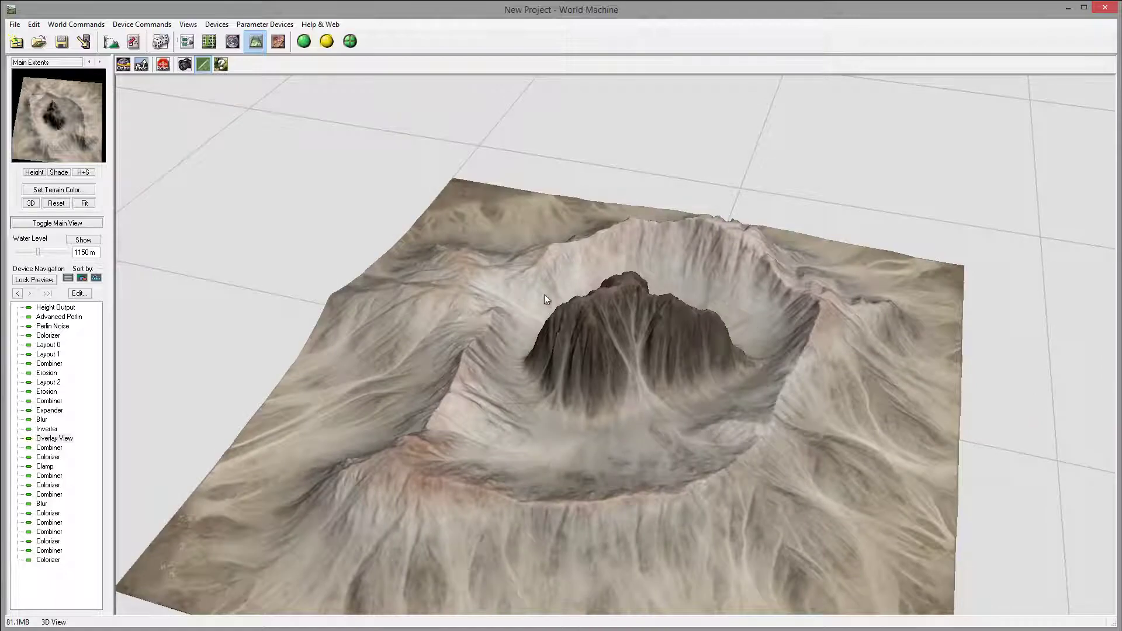
drag(530, 431, 676, 382)
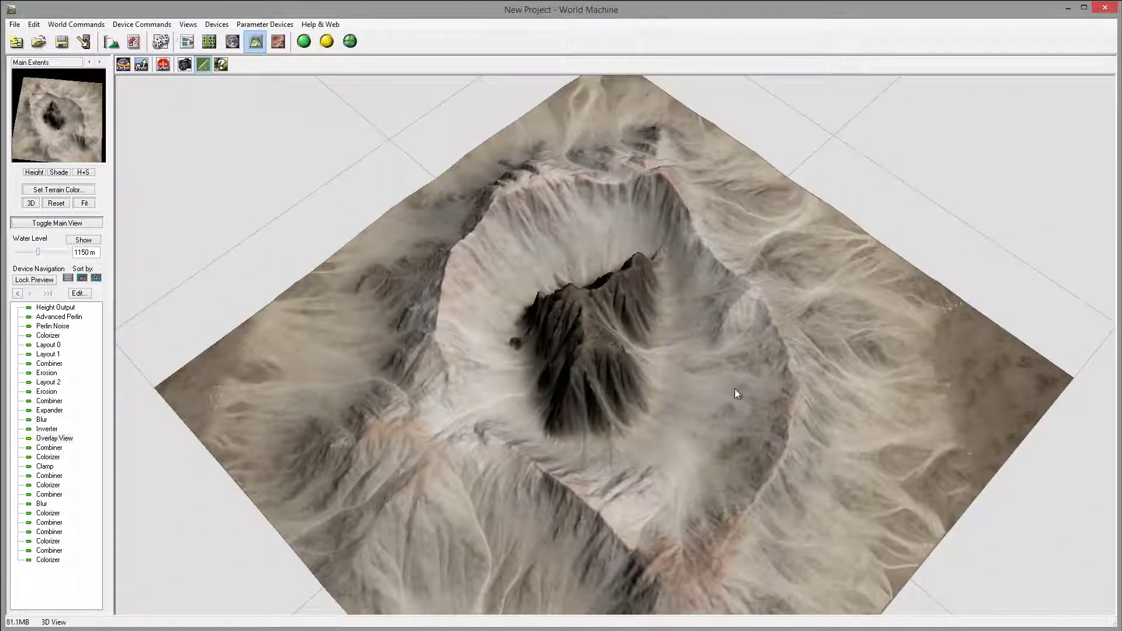
drag(615, 232, 615, 304)
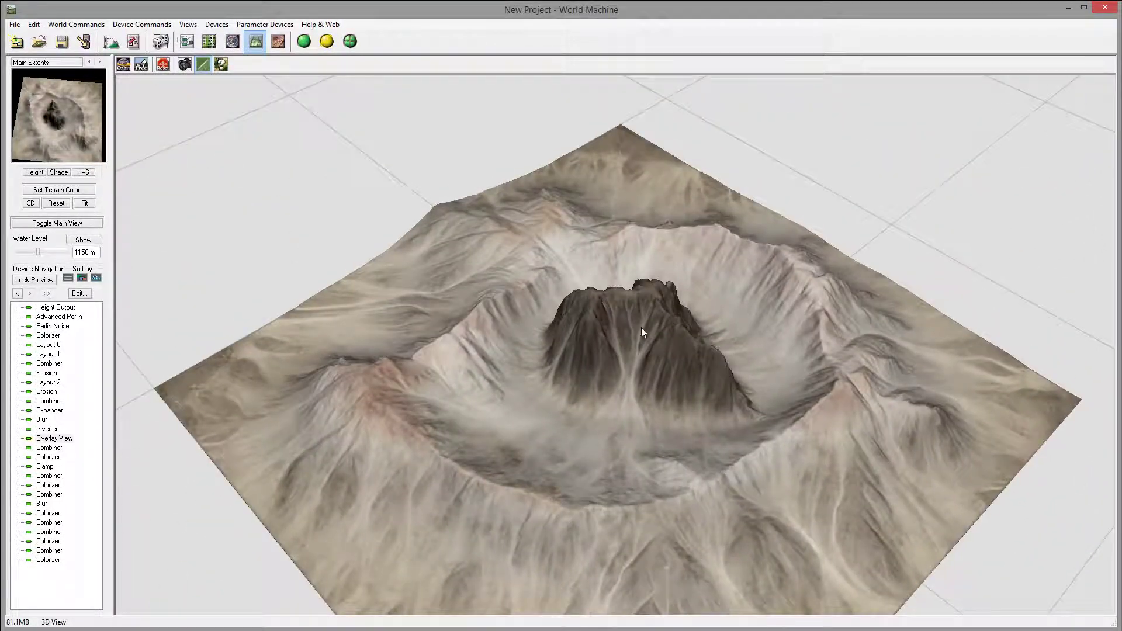
drag(639, 395, 712, 375)
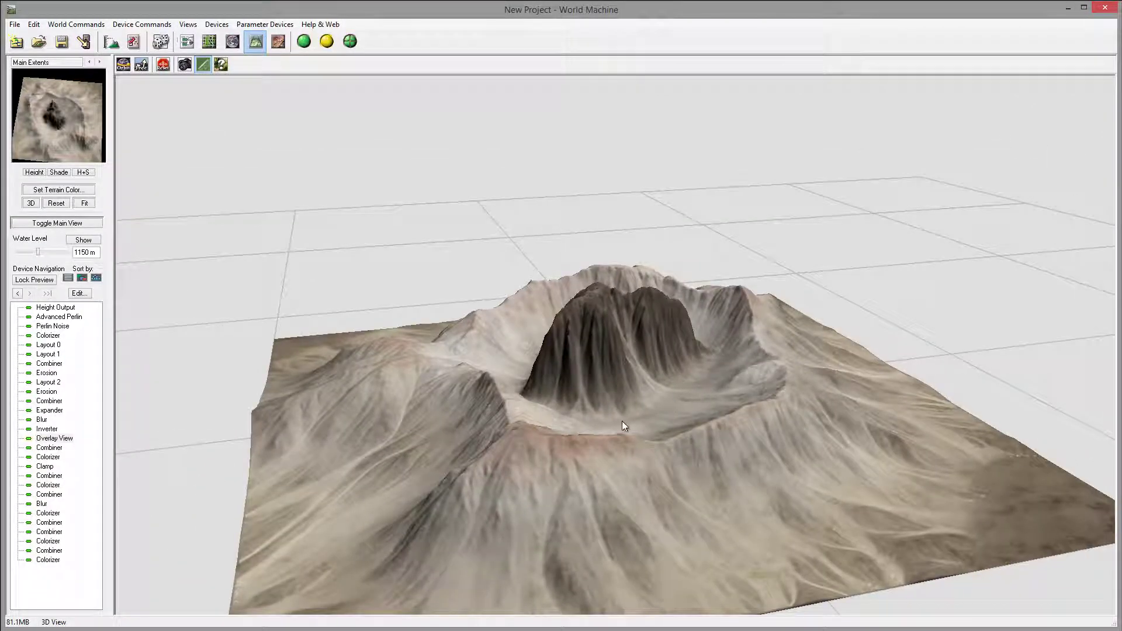
drag(662, 409, 562, 396)
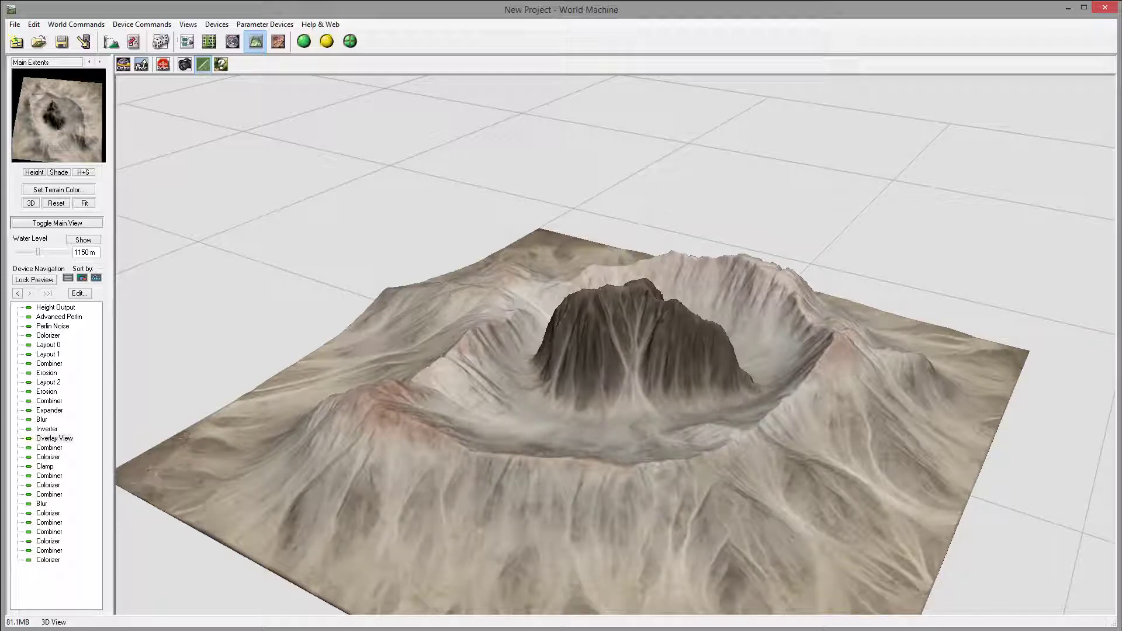
Add a Clamp device to the network just above the last Combiner
click(187, 41)
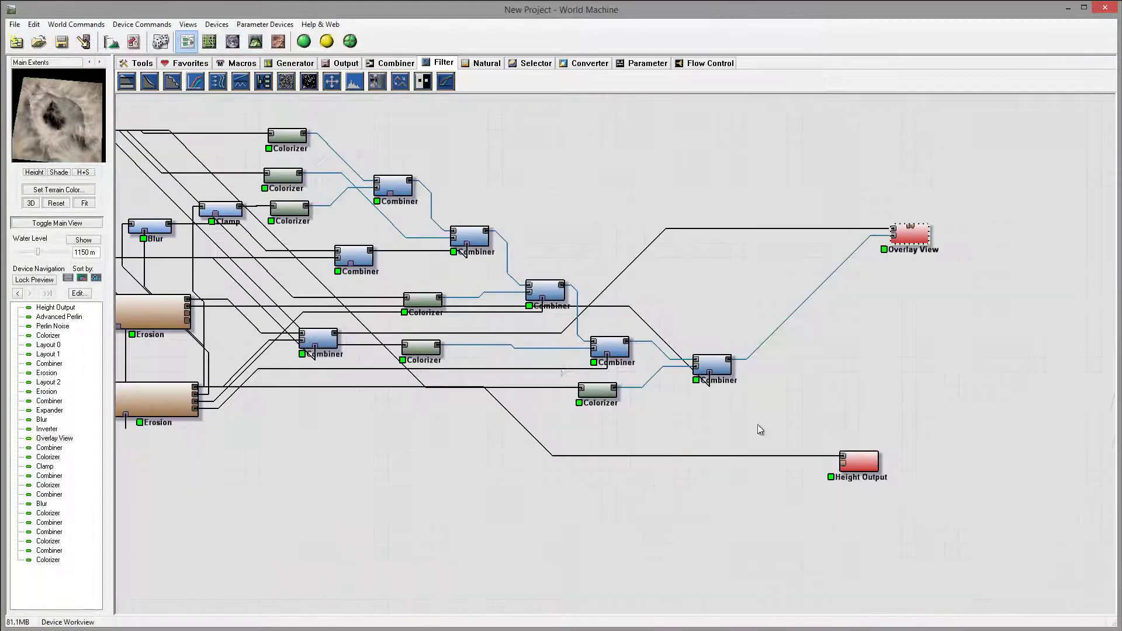
right_drag(672, 394, 757, 401)
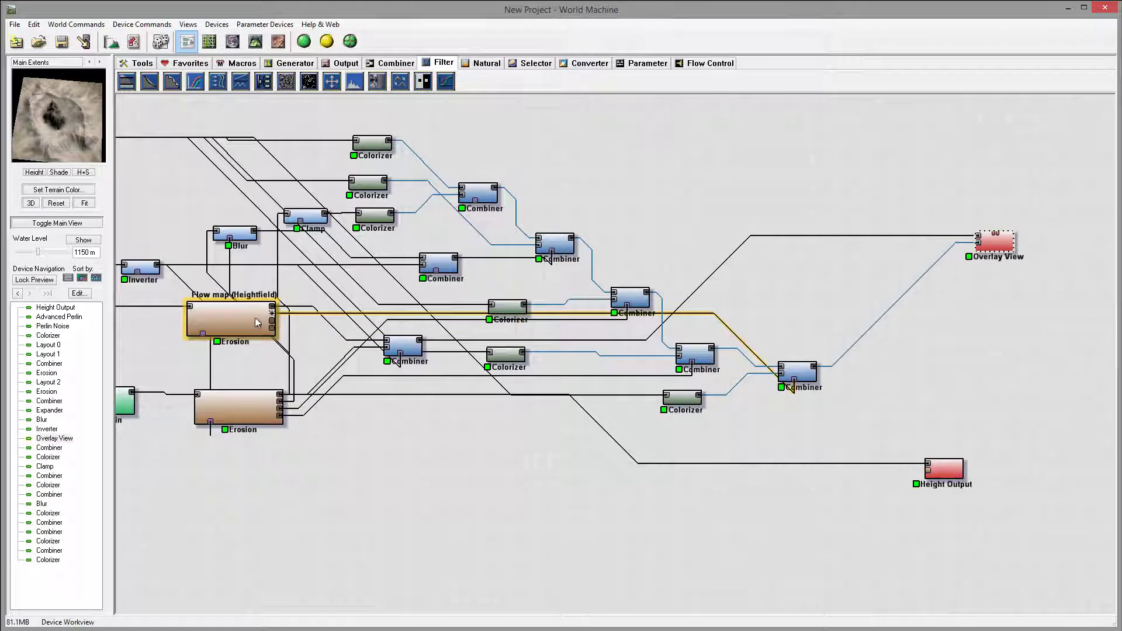
click(127, 81)
click(769, 306)
right_click(738, 253)
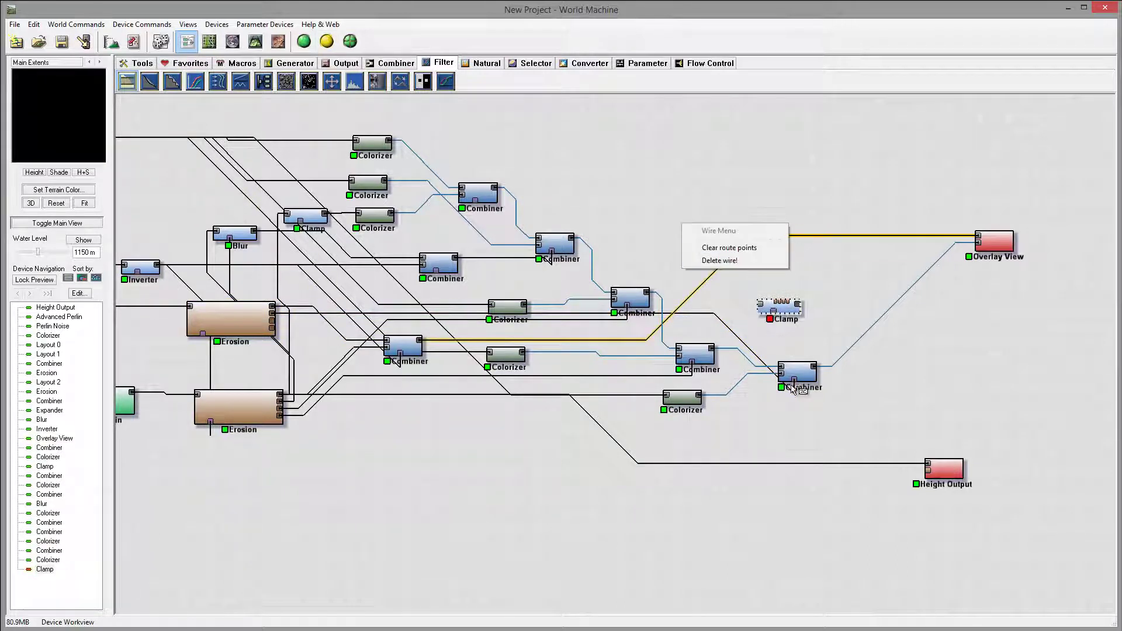
click(698, 202)
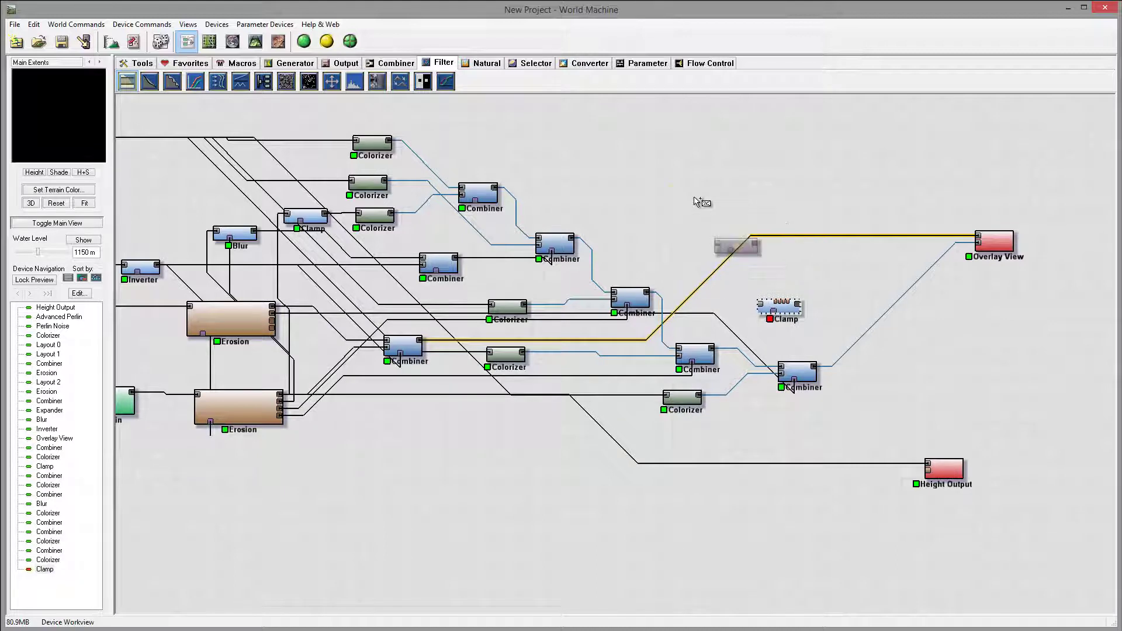
click(695, 200)
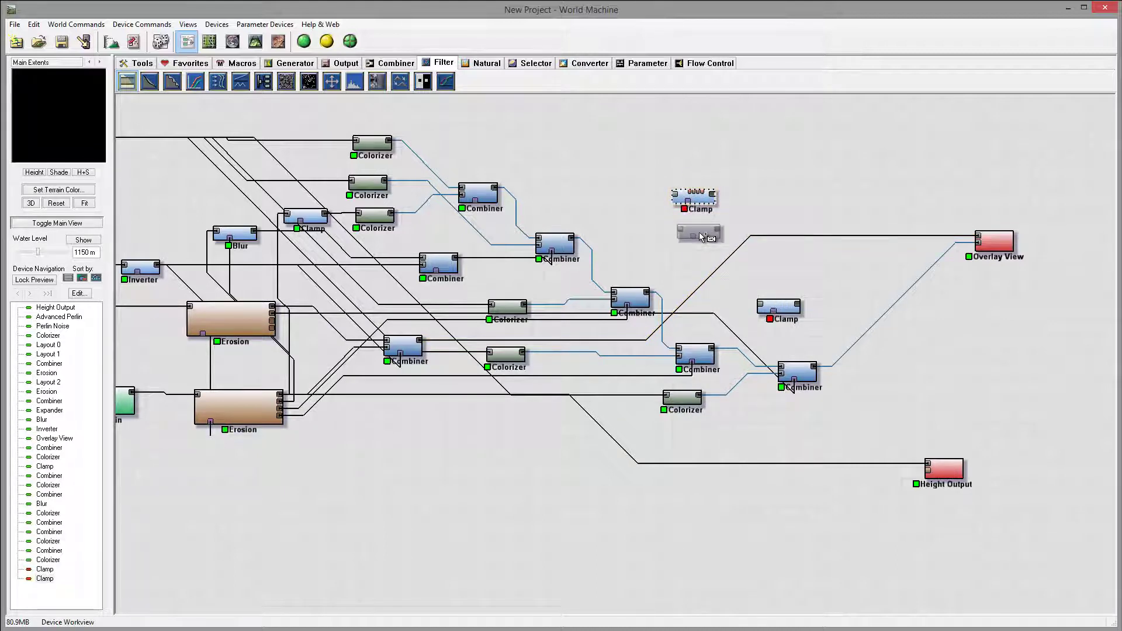
right_click(783, 175)
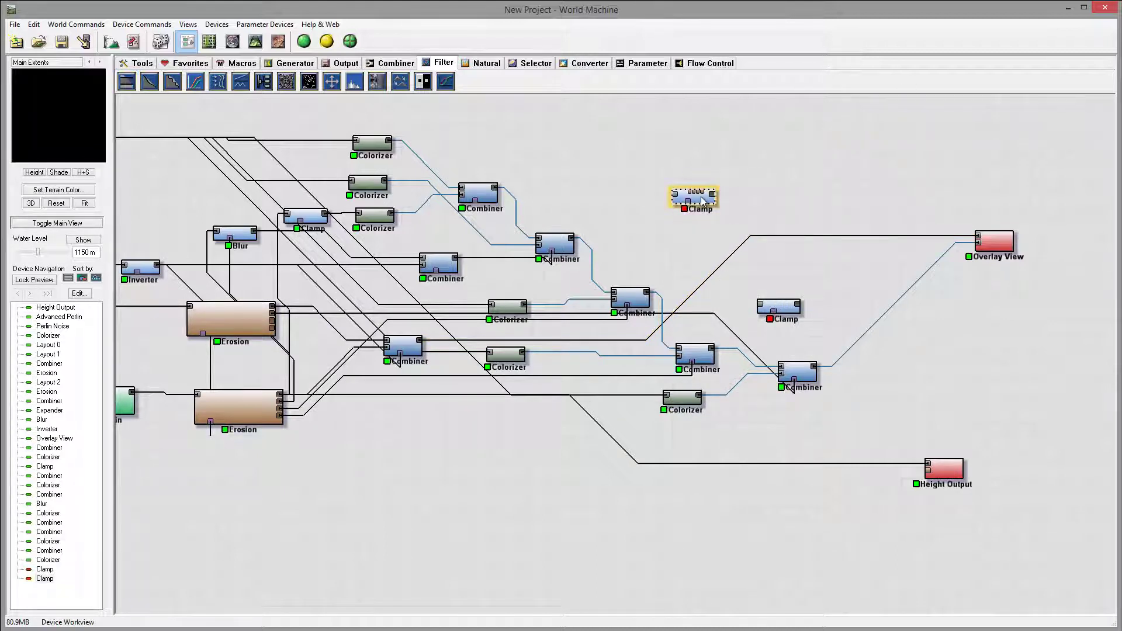
key(Delete)
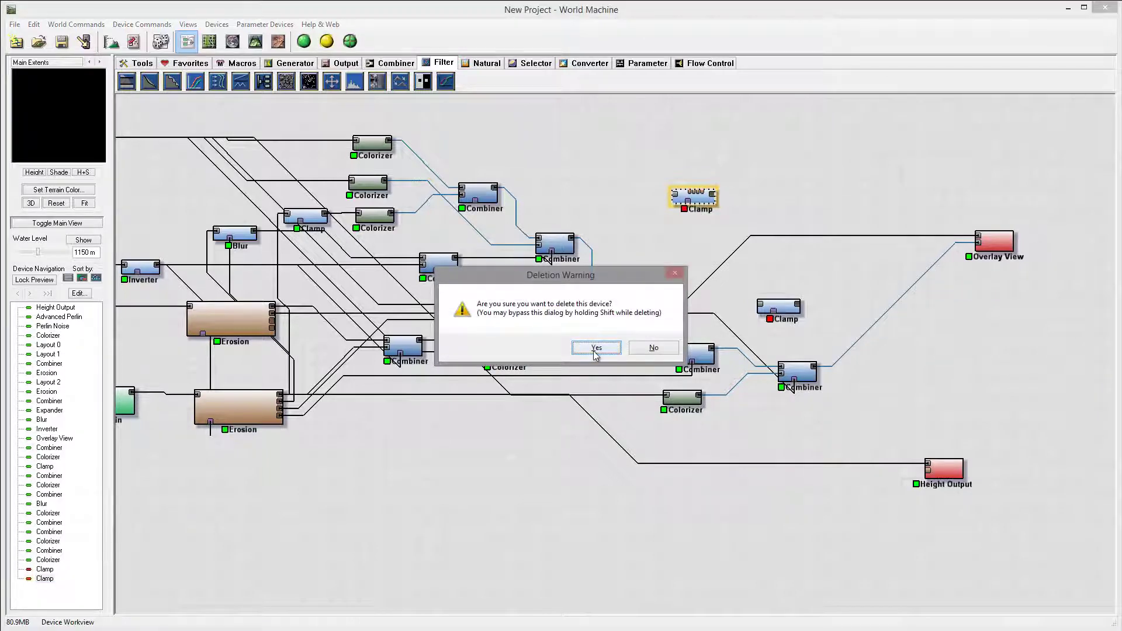
click(595, 349)
Connect a mask output of the upper Erosion to the Clamp, and try the Expand style from 498.75 m
drag(272, 317, 776, 308)
double_click(782, 309)
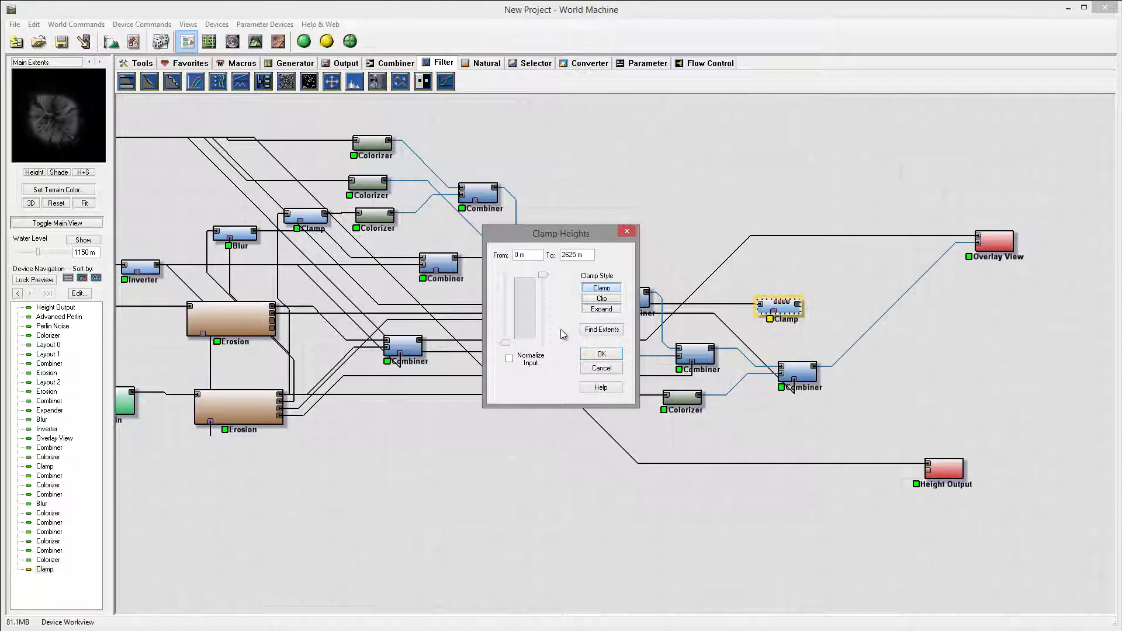
drag(505, 344, 505, 334)
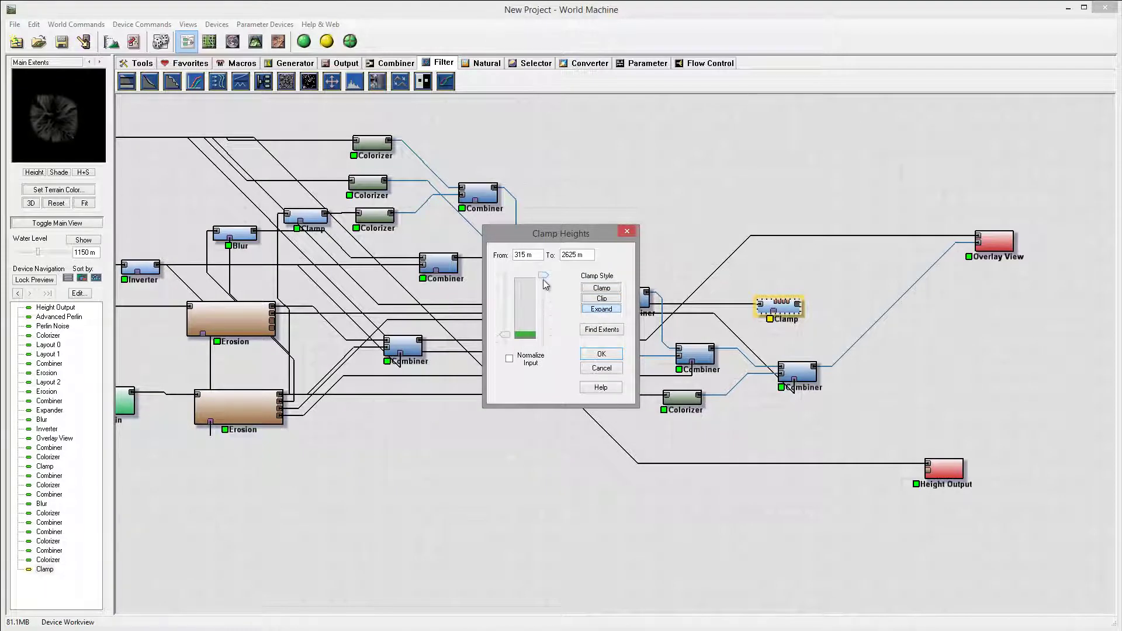
drag(507, 337, 506, 332)
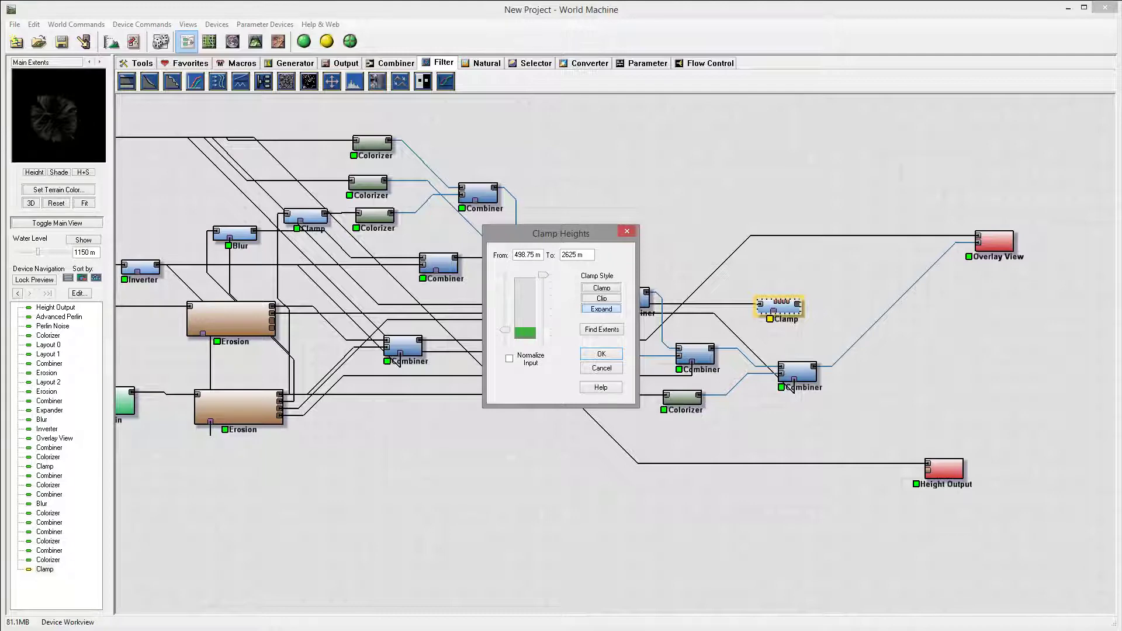
click(627, 231)
Connect the upper Erosion's primary output to the Clamp's primary input
click(272, 309)
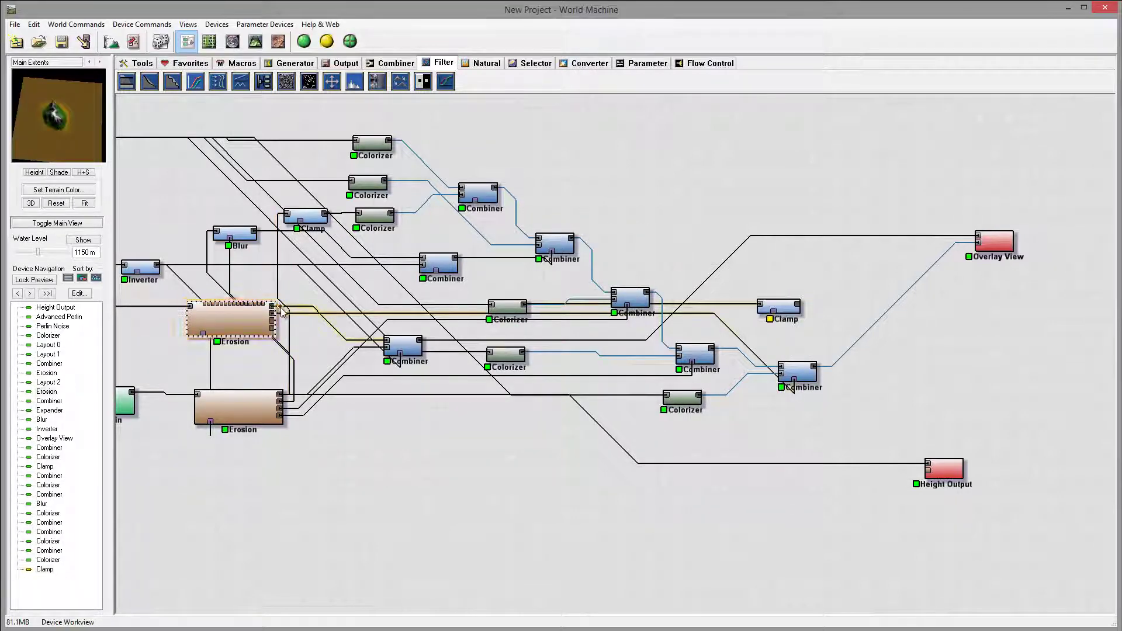
drag(273, 308, 764, 322)
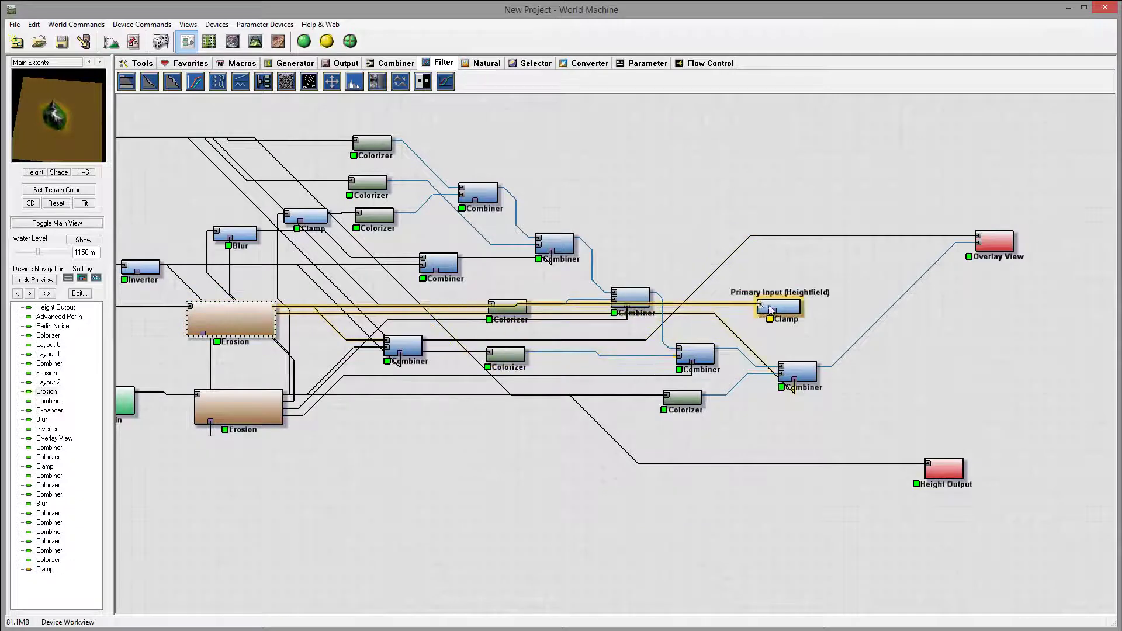
click(783, 308)
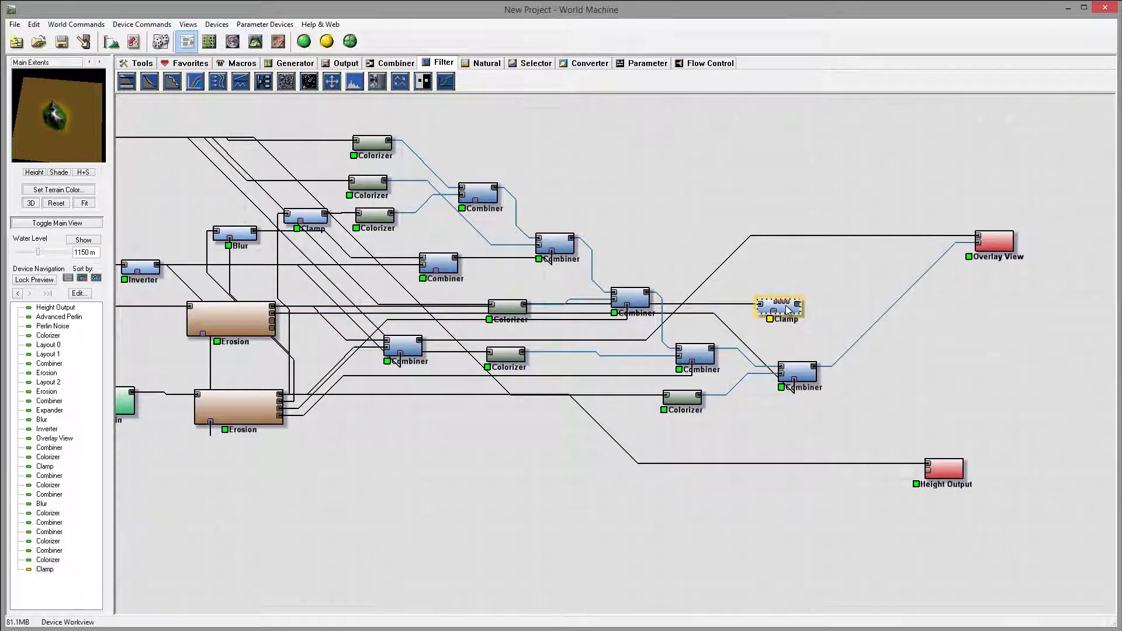
Try the Clip style on the Clamp with a lower limit of 735 m
double_click(788, 310)
drag(573, 233, 573, 351)
drag(507, 460, 508, 438)
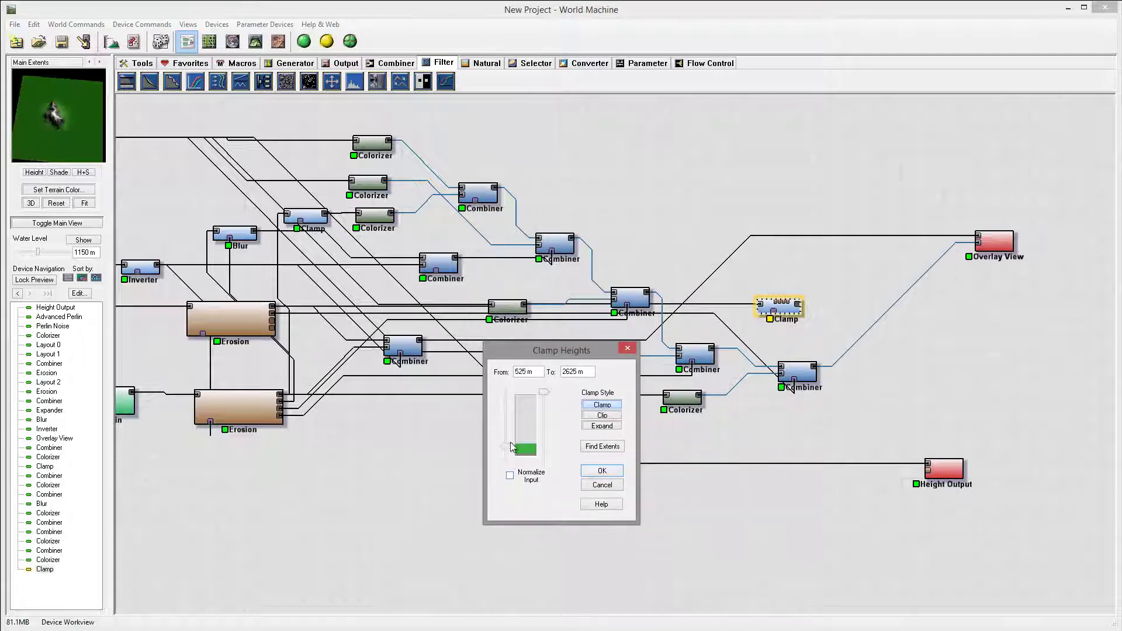
click(603, 416)
mouse_move(509, 433)
mouse_down()
mouse_move(511, 465)
mouse_move(519, 445)
mouse_up()
mouse_move(540, 401)
mouse_down()
mouse_move(540, 416)
mouse_move(548, 384)
mouse_up()
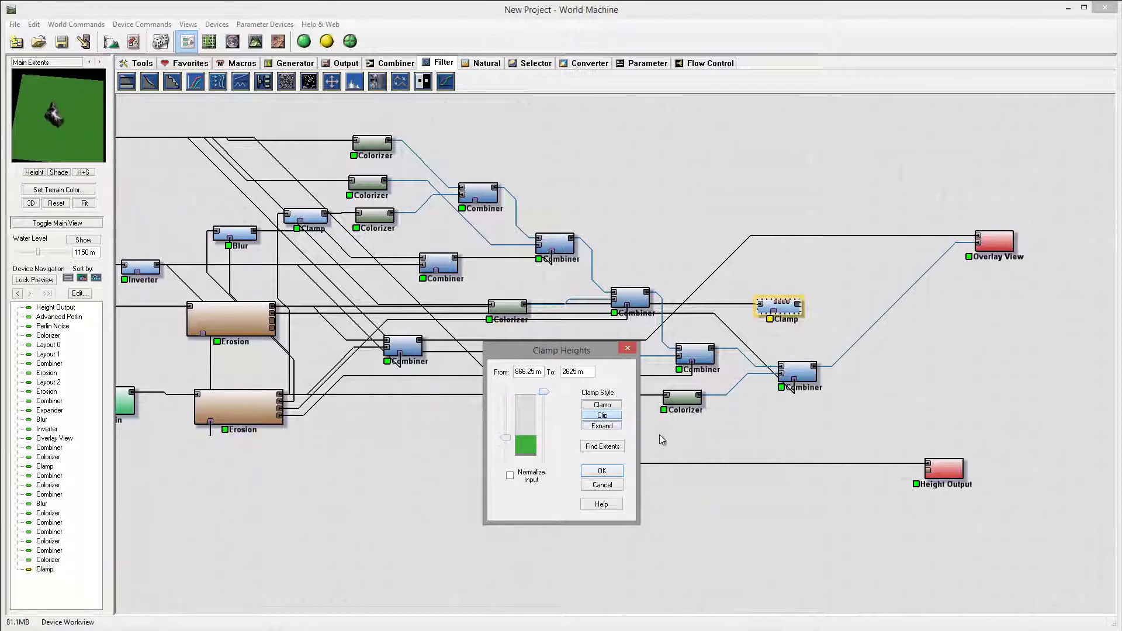
drag(510, 441, 520, 446)
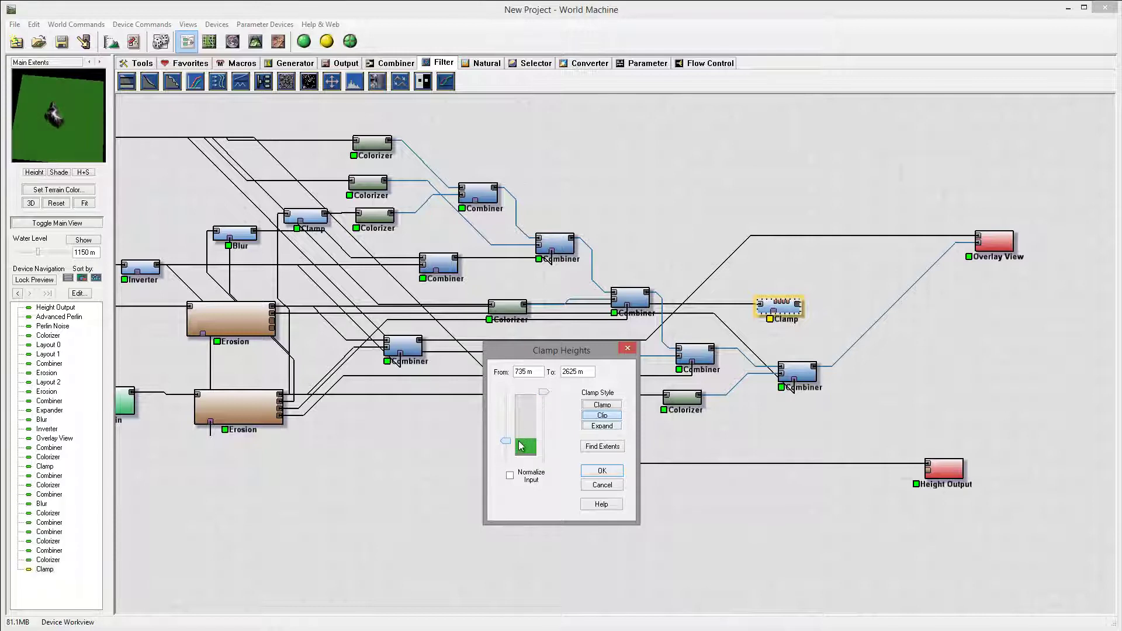
Try the Expand style on the Clamp with a lower limit of 288.75 m, and close its settings
click(601, 427)
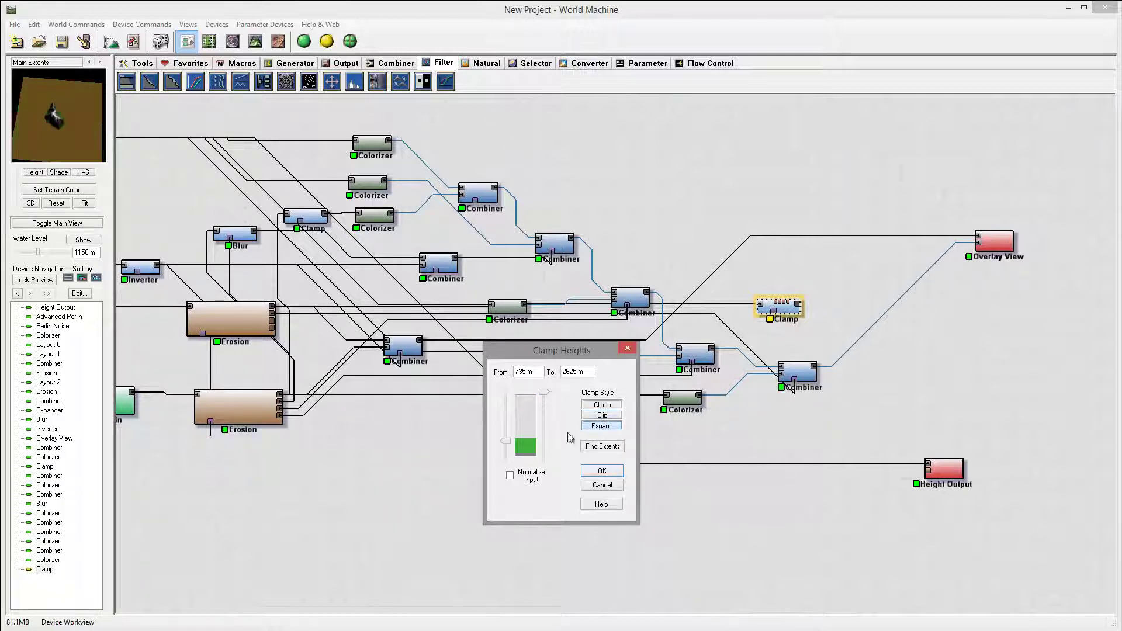
drag(506, 446, 517, 455)
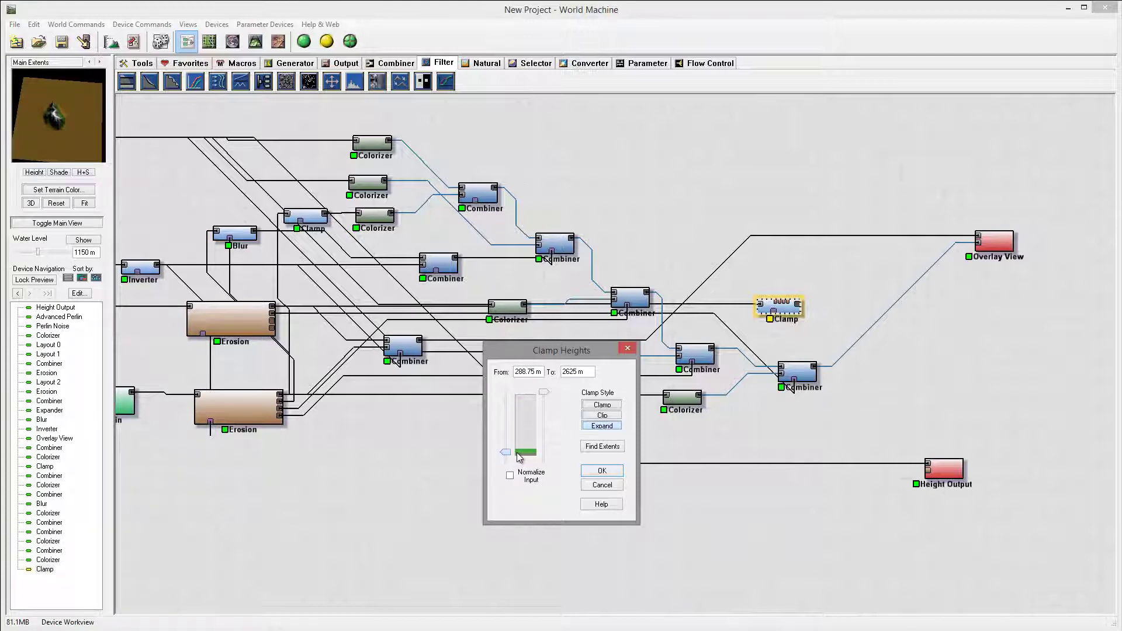
click(627, 349)
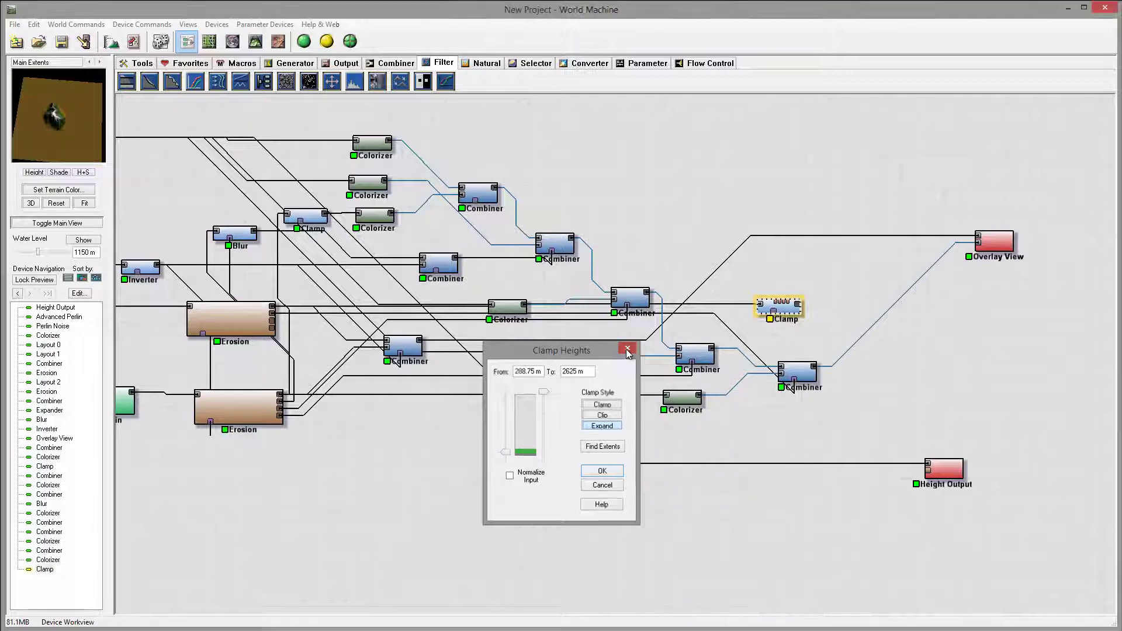
Connect the Clamp's output to the last Combiner's mask input, and move the Clamp below the lowest Colorizer
drag(790, 311, 793, 386)
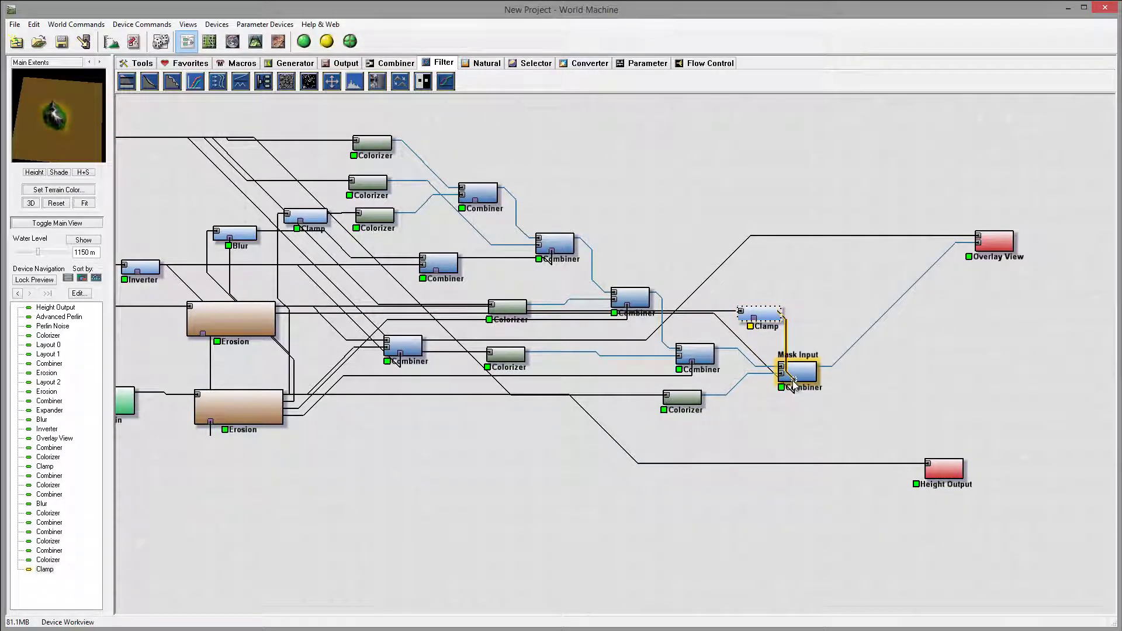
click(795, 374)
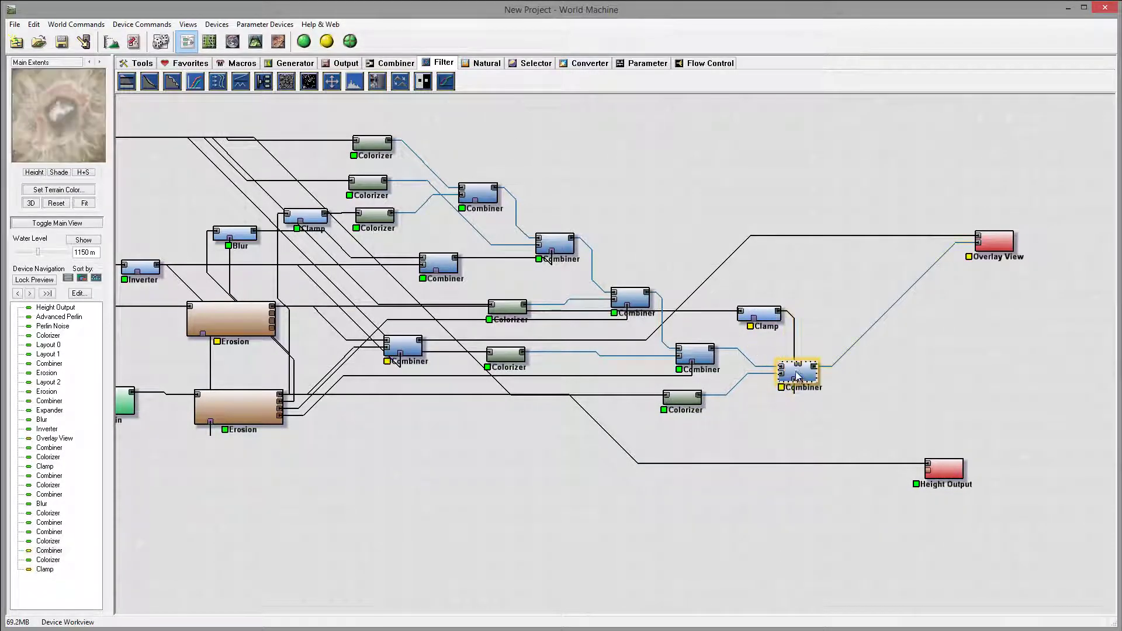
drag(764, 319, 687, 436)
drag(807, 375, 811, 373)
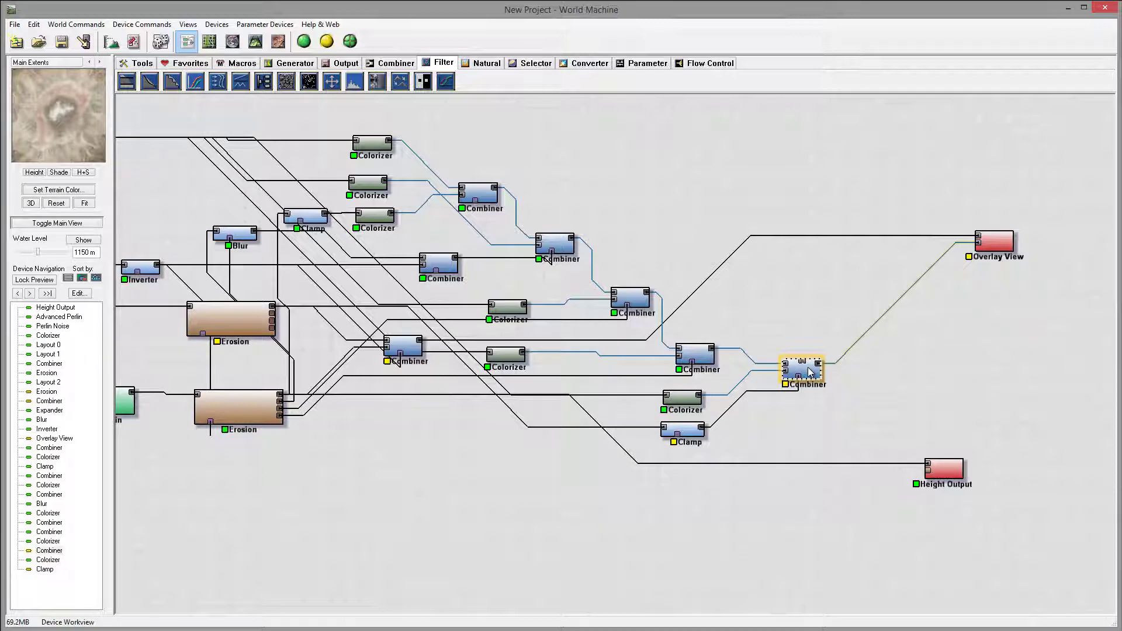
Set the last Combiner's method to Root with a strength of 1.0
double_click(811, 373)
drag(593, 342, 619, 334)
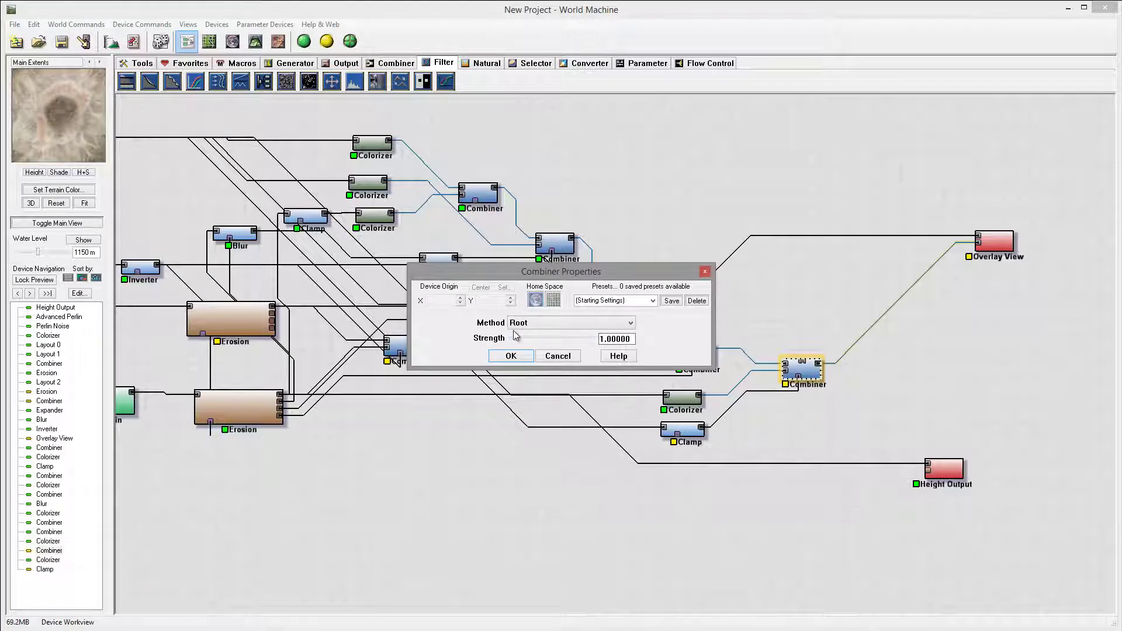
click(506, 356)
Add a new Combiner device just to the right of the lower Clamp
click(682, 430)
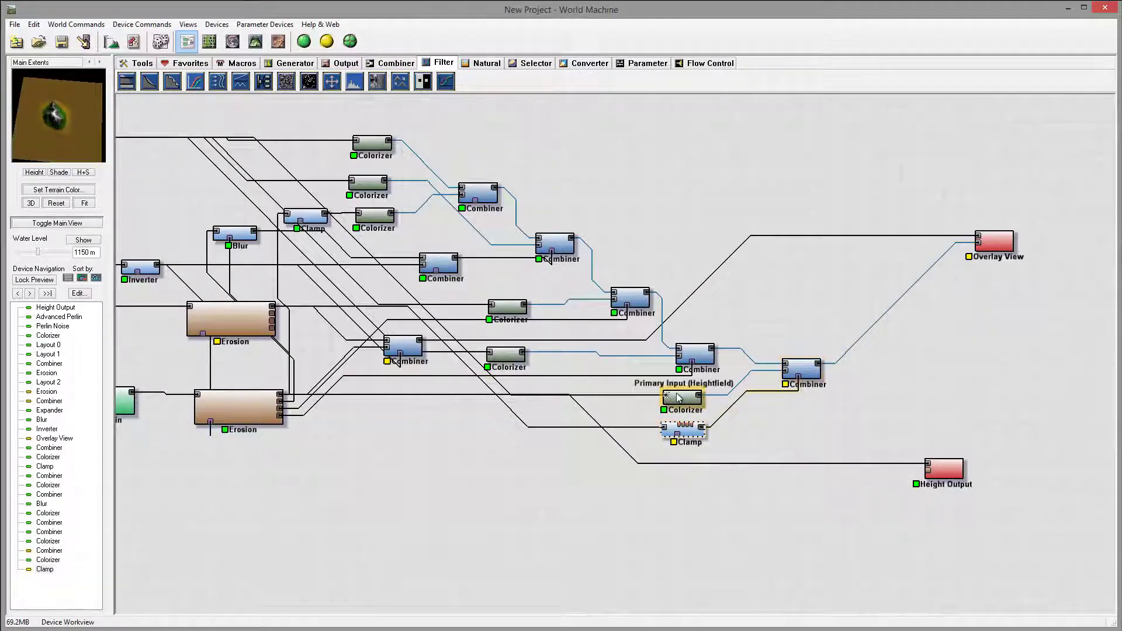
click(396, 63)
click(177, 87)
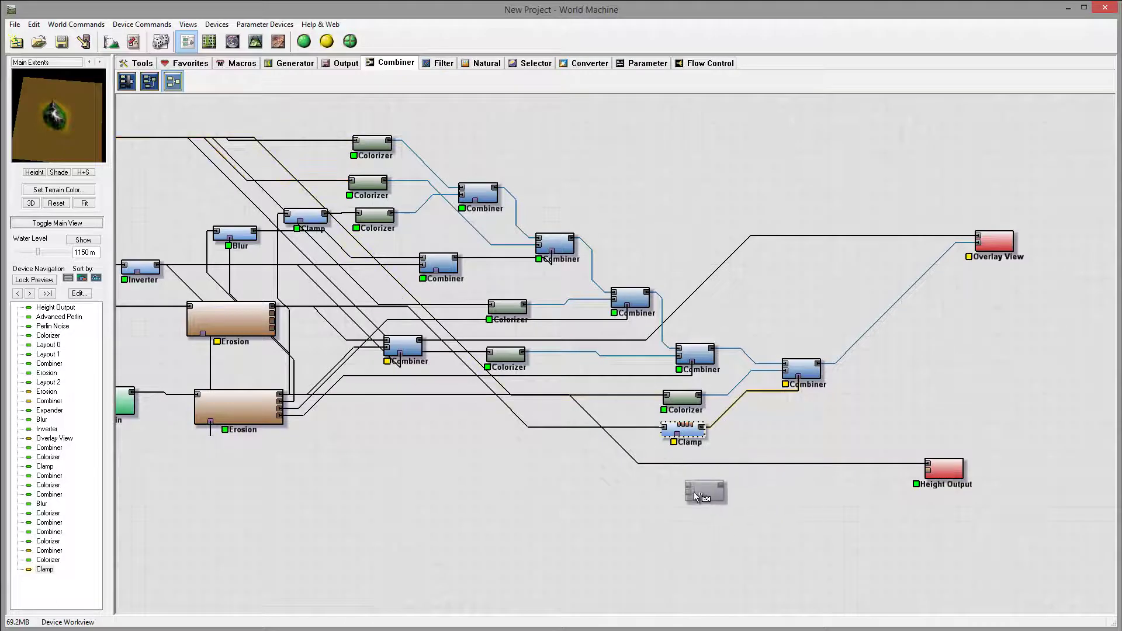
click(763, 440)
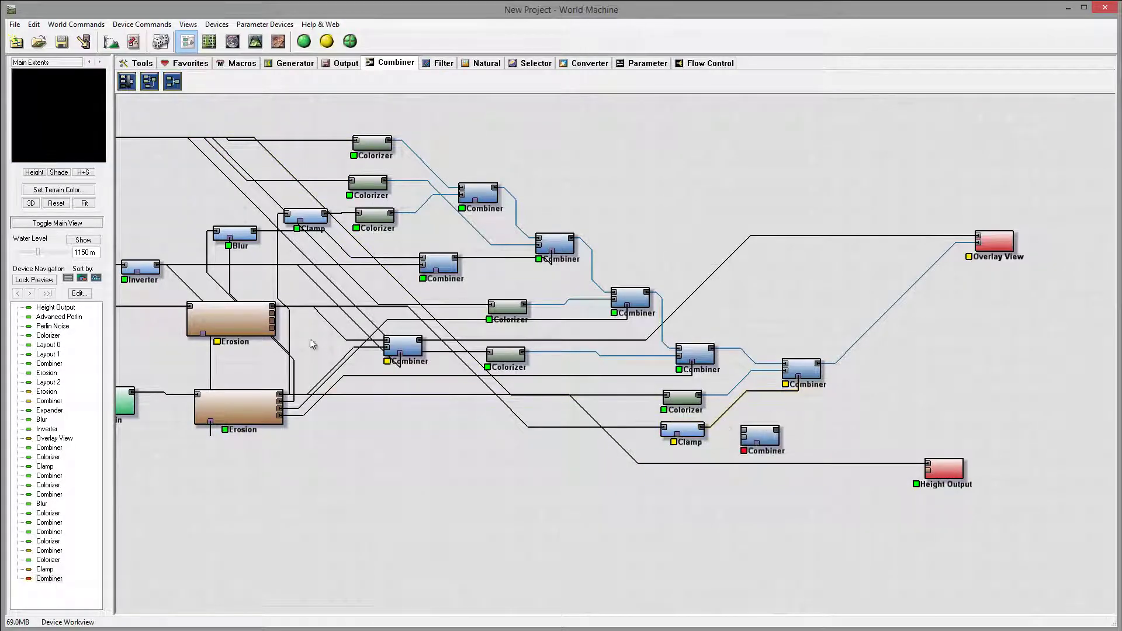
Connect the upper Erosion to the new Combiner's primary input and the lower Clamp to its secondary input, shifting both devices for room
click(266, 318)
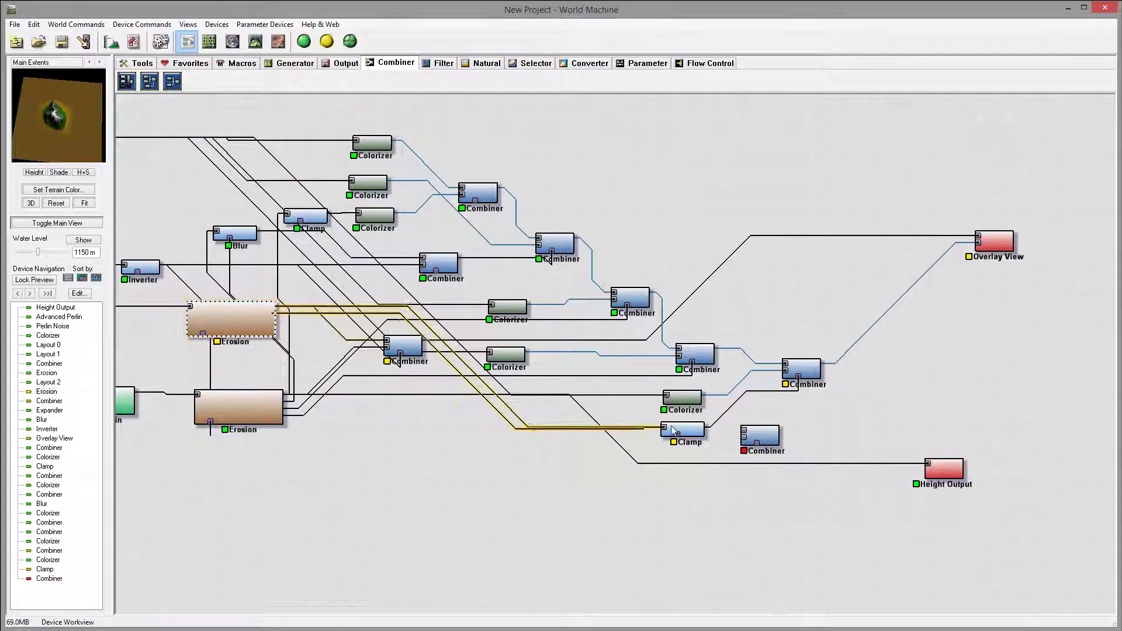
click(703, 431)
mouse_move(688, 432)
mouse_down()
mouse_move(705, 489)
mouse_move(686, 452)
mouse_up()
drag(763, 436, 769, 427)
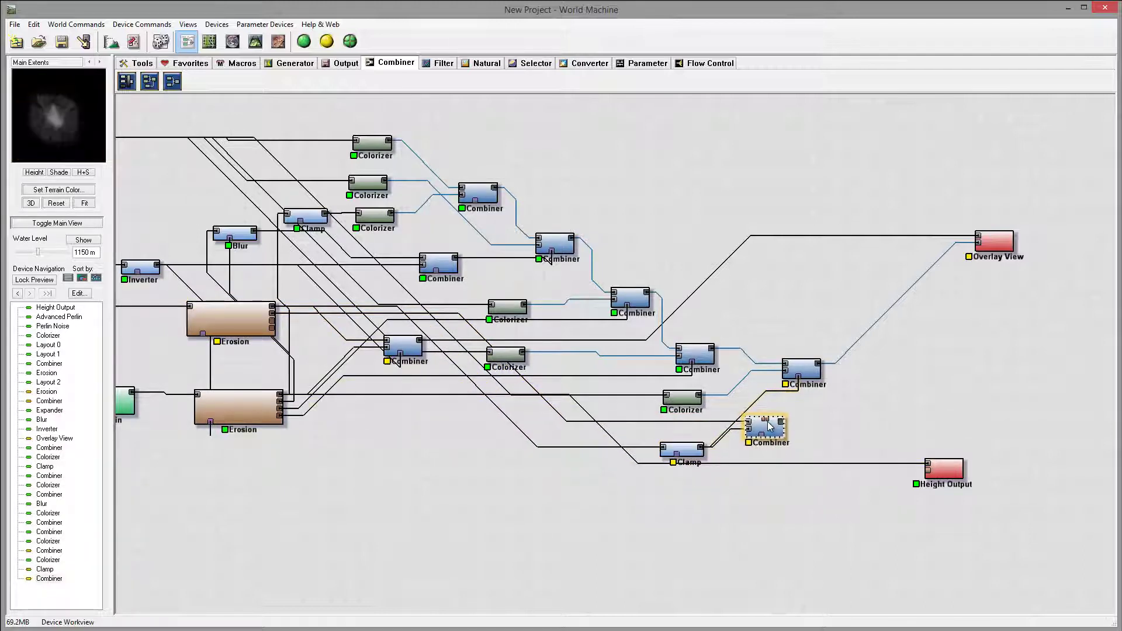
Rewire the new Combiner so upper Erosion outputs feed both inputs and the Clamp's output feeds its mask input
double_click(775, 430)
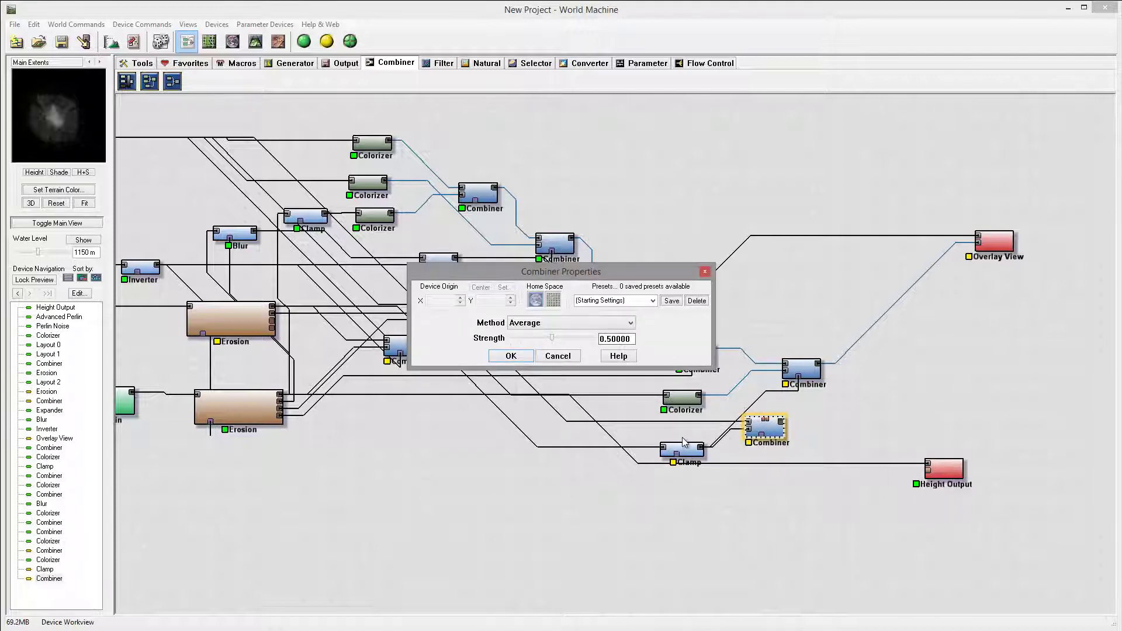
click(510, 356)
mouse_move(678, 450)
mouse_down()
mouse_move(669, 438)
mouse_move(764, 440)
mouse_move(682, 451)
mouse_up()
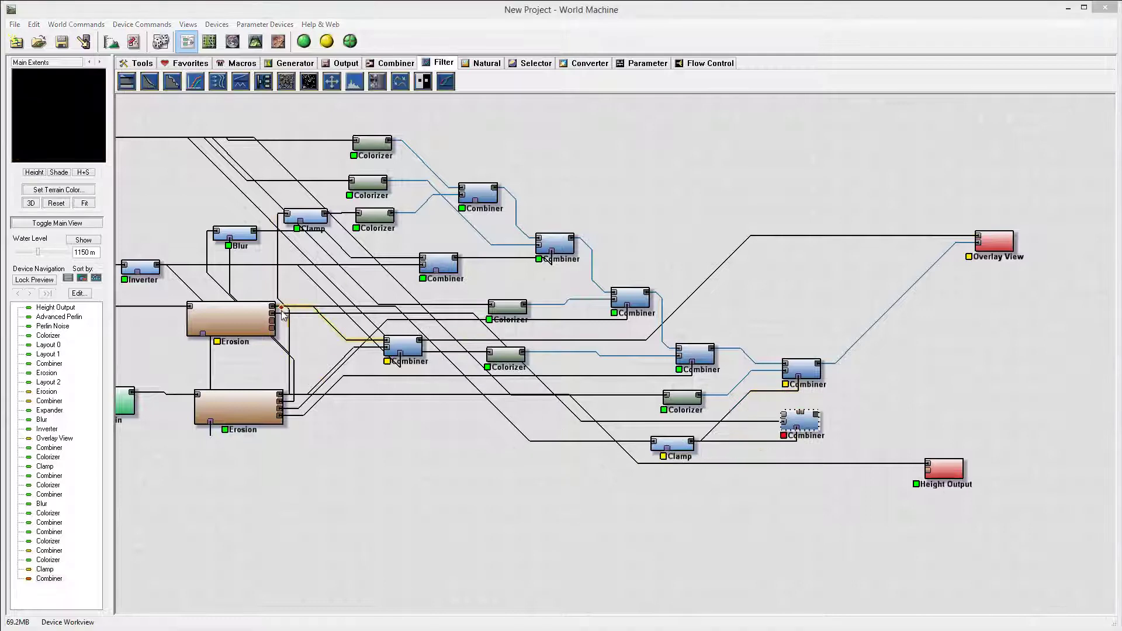
drag(282, 313, 784, 418)
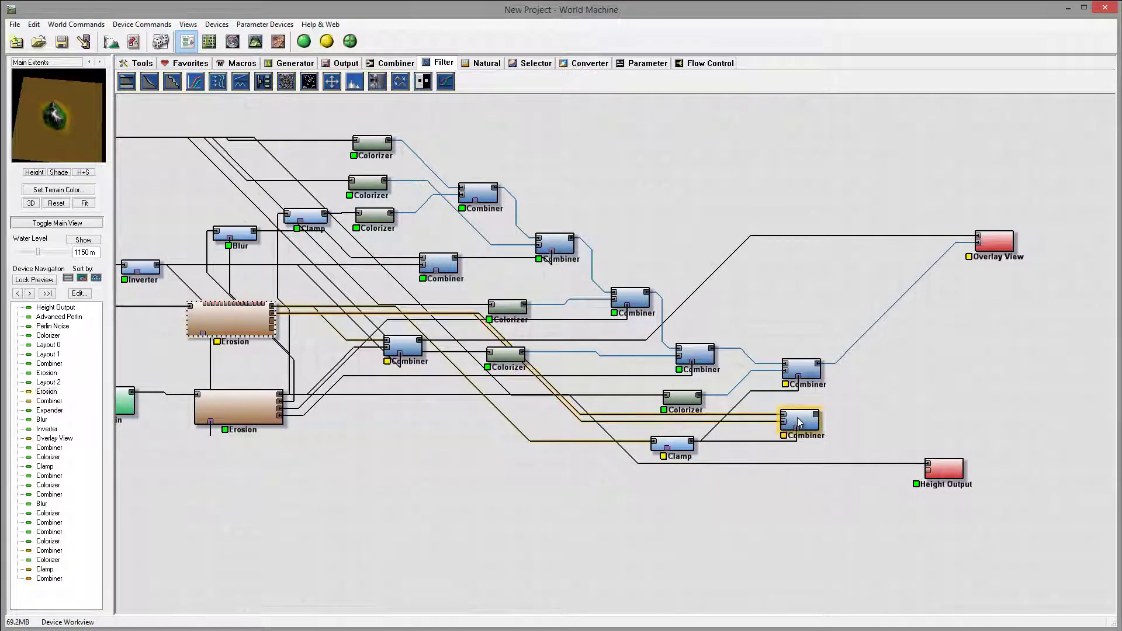
click(785, 428)
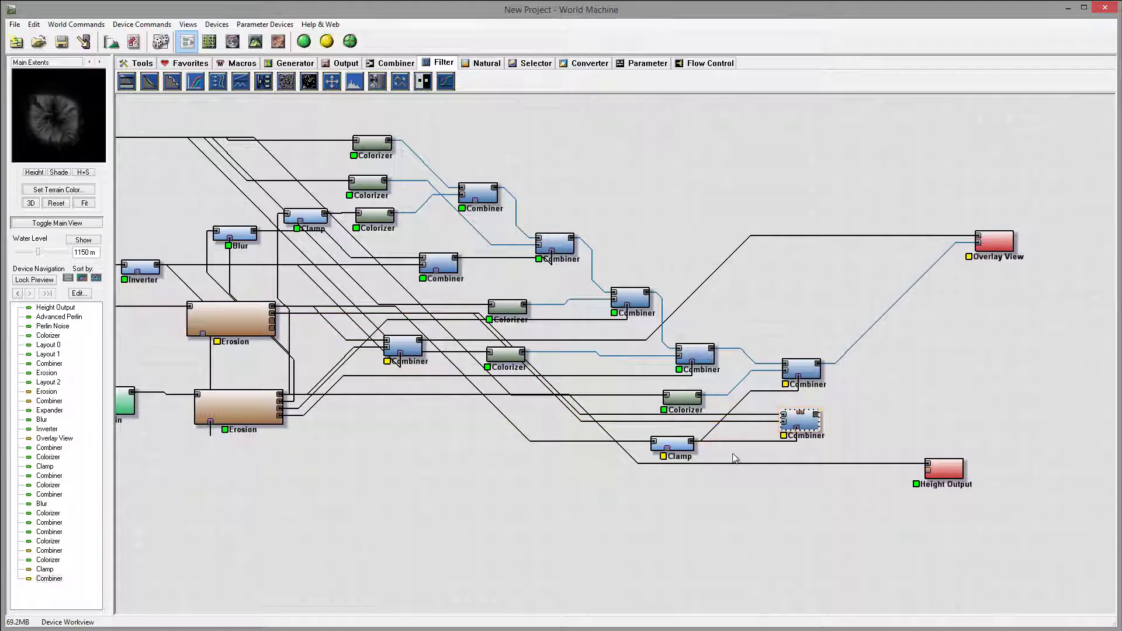
drag(691, 442, 802, 430)
Add an Inverter between the lower Clamp's output and the new Combiner's mask input
drag(424, 81, 770, 487)
right_click(684, 441)
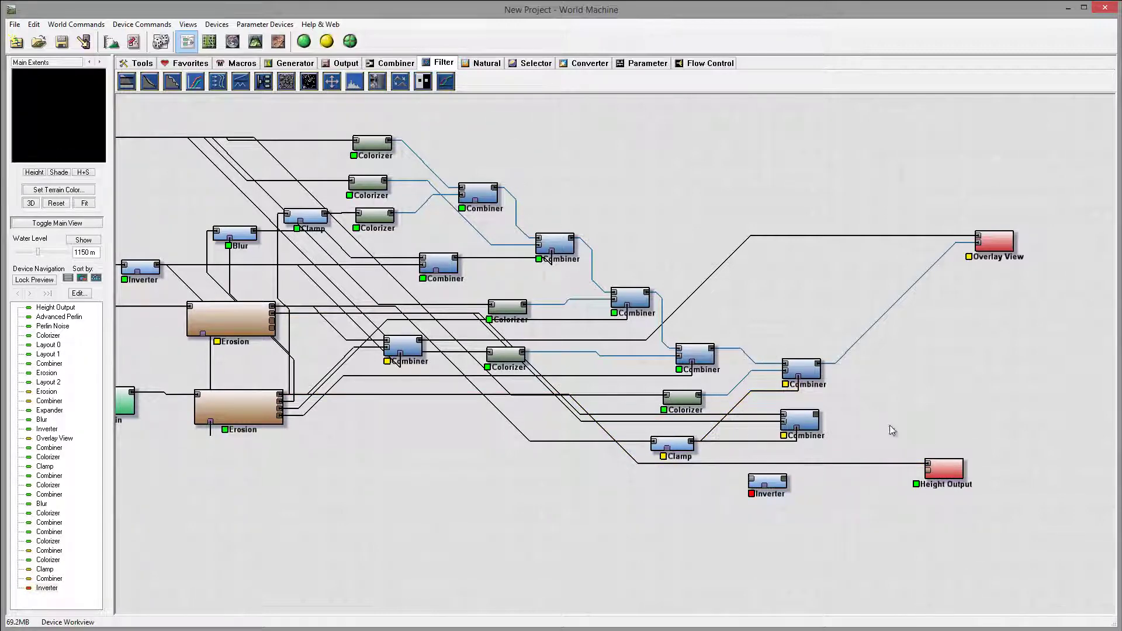
drag(694, 441, 796, 433)
drag(787, 483, 765, 449)
Set the new Combiner's method to Subtract with a strength of 0.78125
double_click(800, 420)
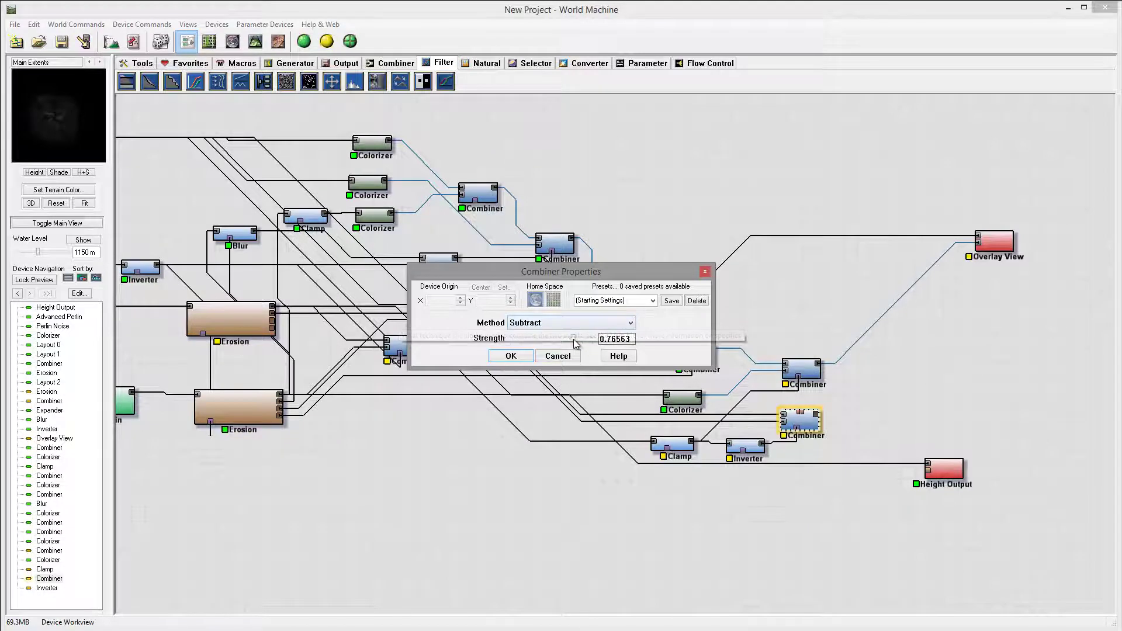
mouse_move(574, 339)
mouse_down()
mouse_move(490, 339)
mouse_move(597, 345)
mouse_move(534, 341)
mouse_move(582, 339)
mouse_up()
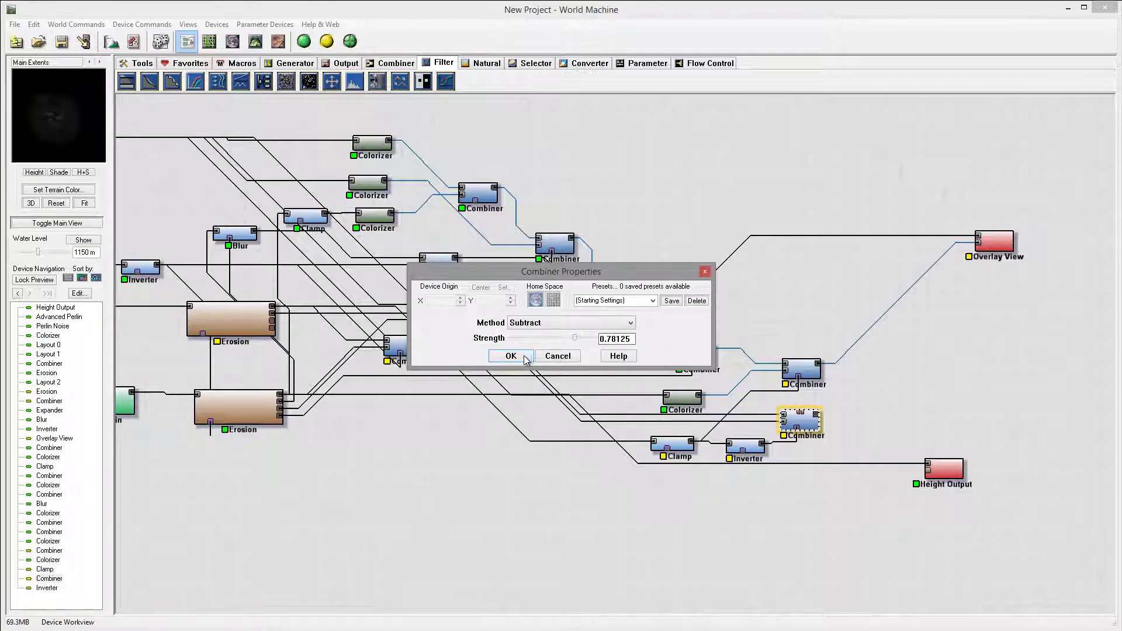
key(Return)
Connect the Subtract Combiner's output to the last color Combiner's mask input, and check that color Combiner's settings
drag(818, 414, 789, 428)
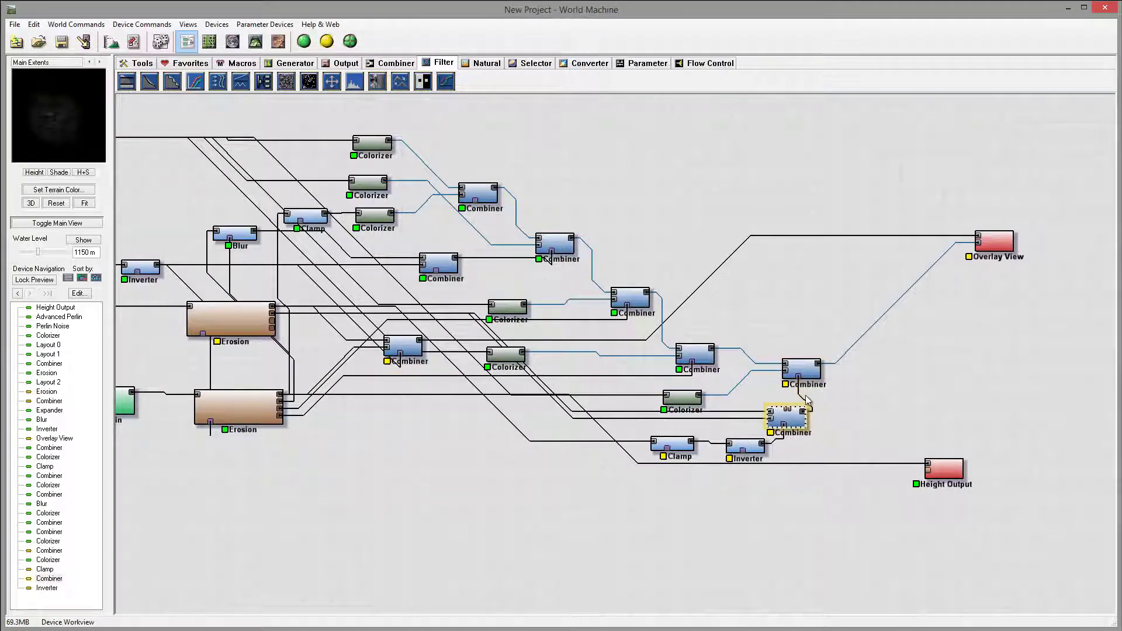
click(801, 368)
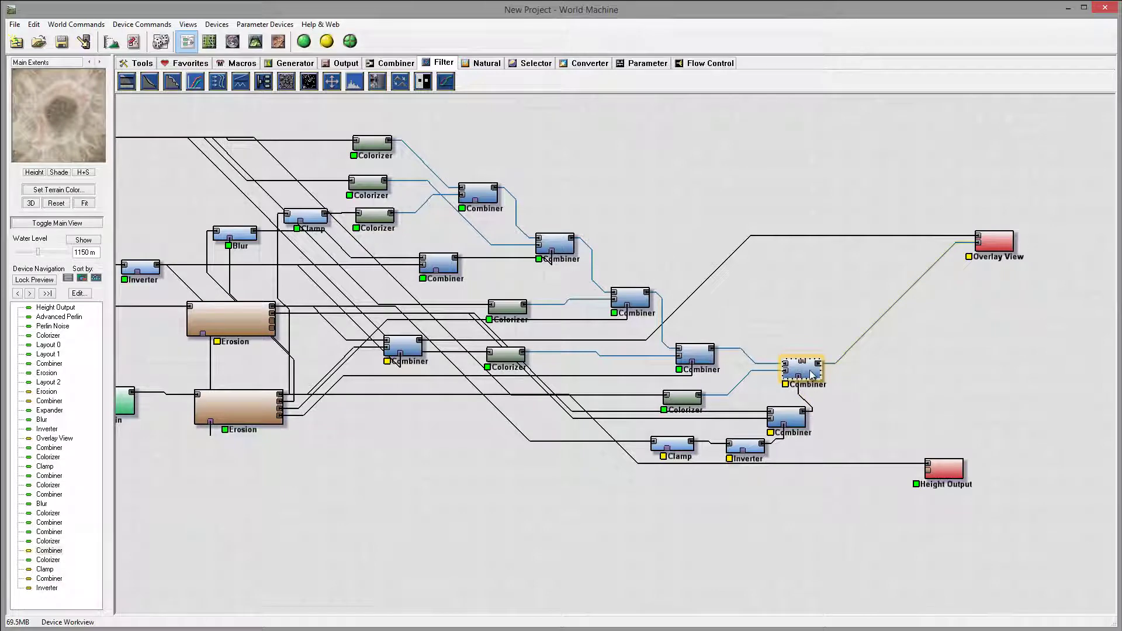
double_click(812, 375)
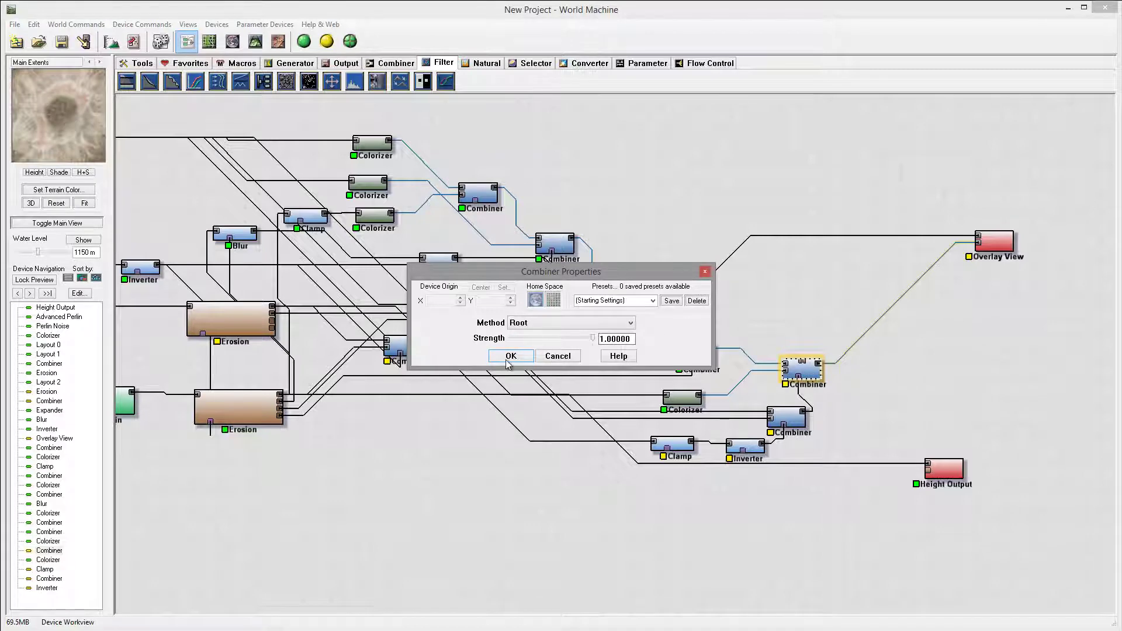
click(510, 356)
Preview the Overlay View in the layout view and in 3D, examining the crater's coloring from above
click(995, 240)
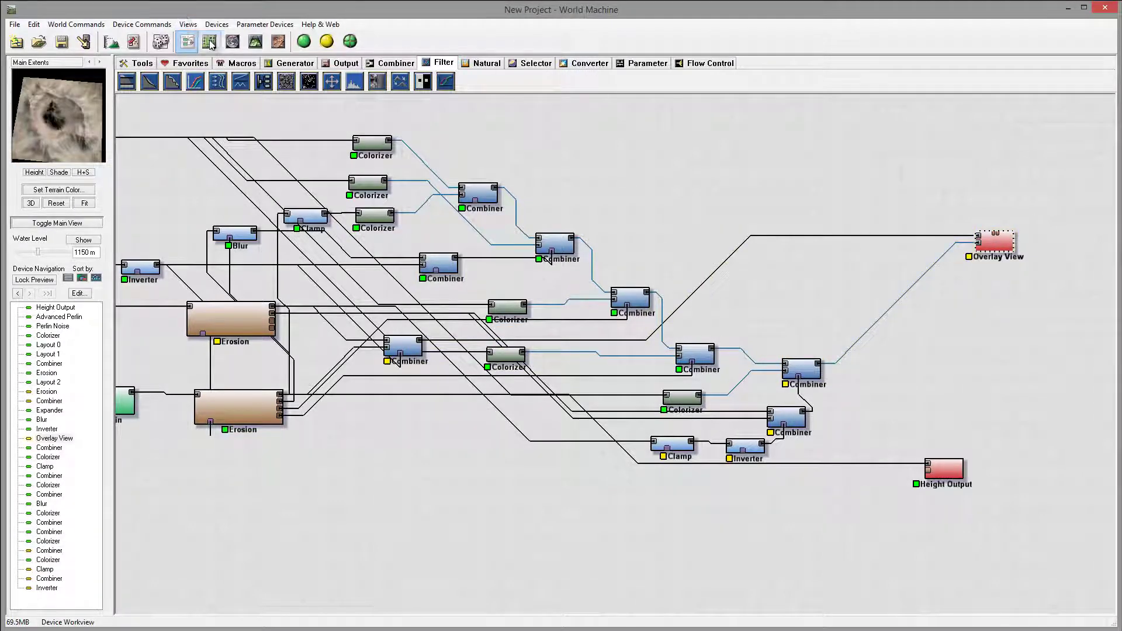
click(210, 43)
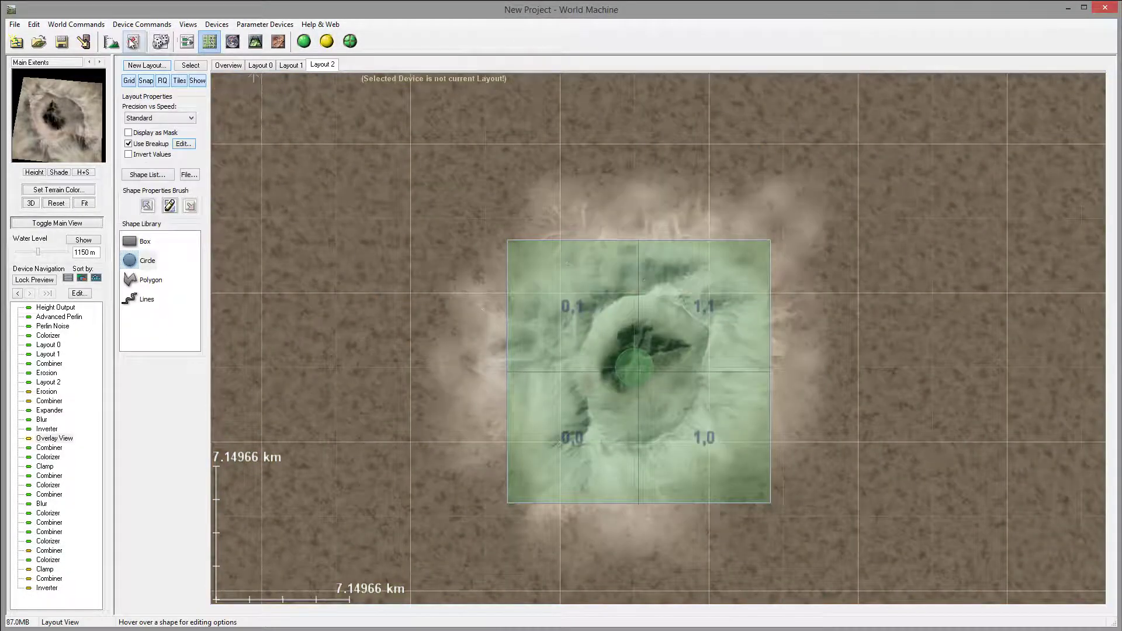
click(187, 42)
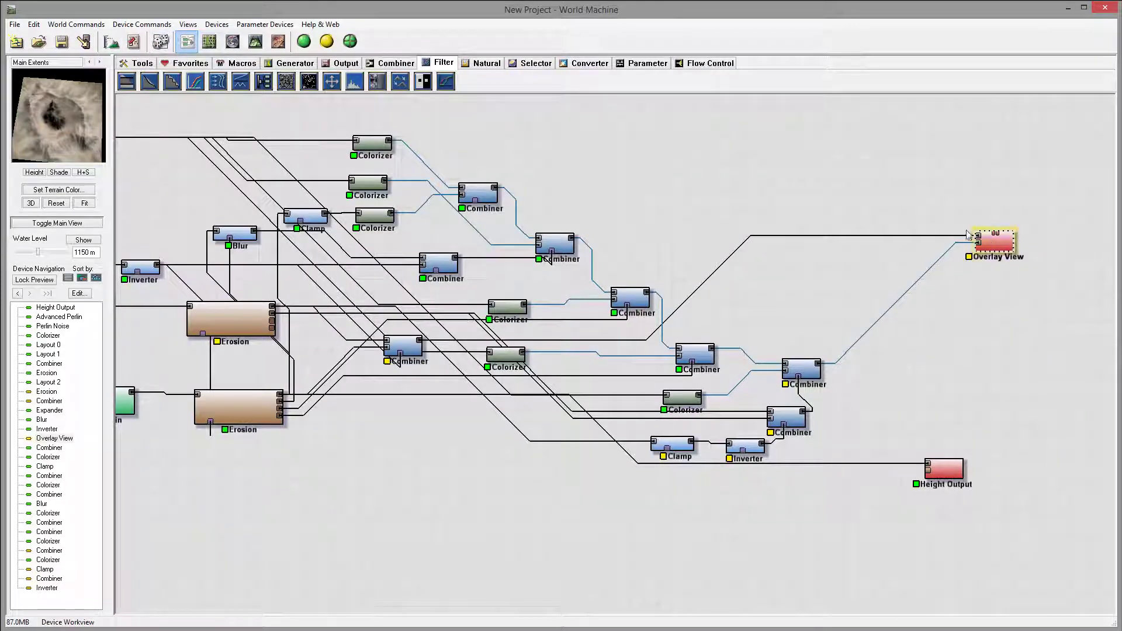
click(255, 41)
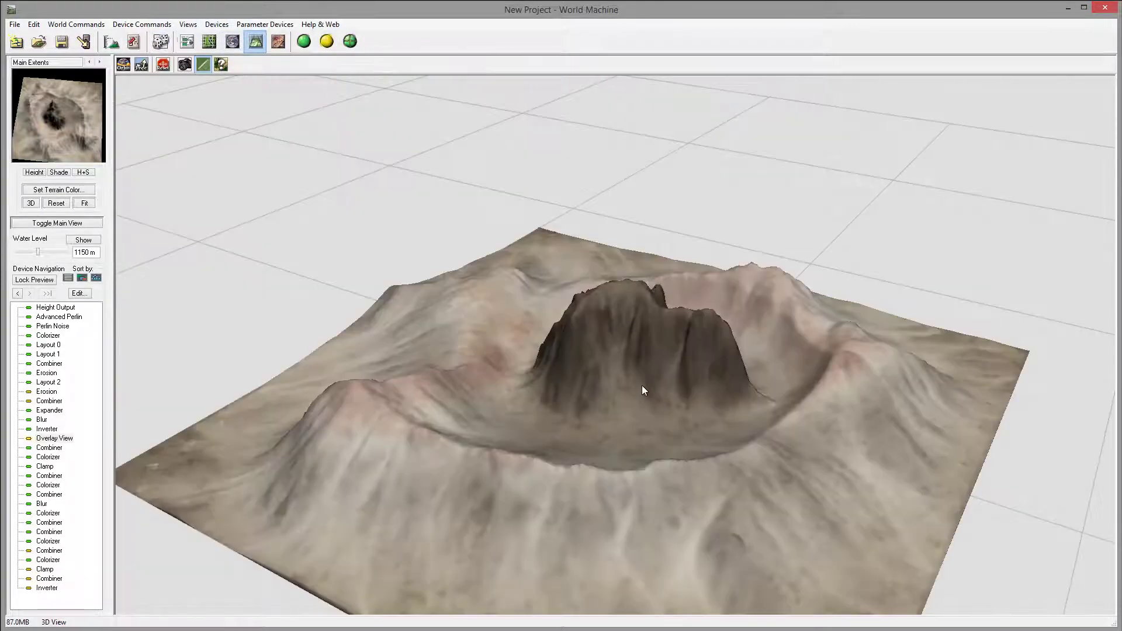
scroll(641, 389, down, 5)
scroll(701, 476, up, 5)
drag(546, 384, 646, 455)
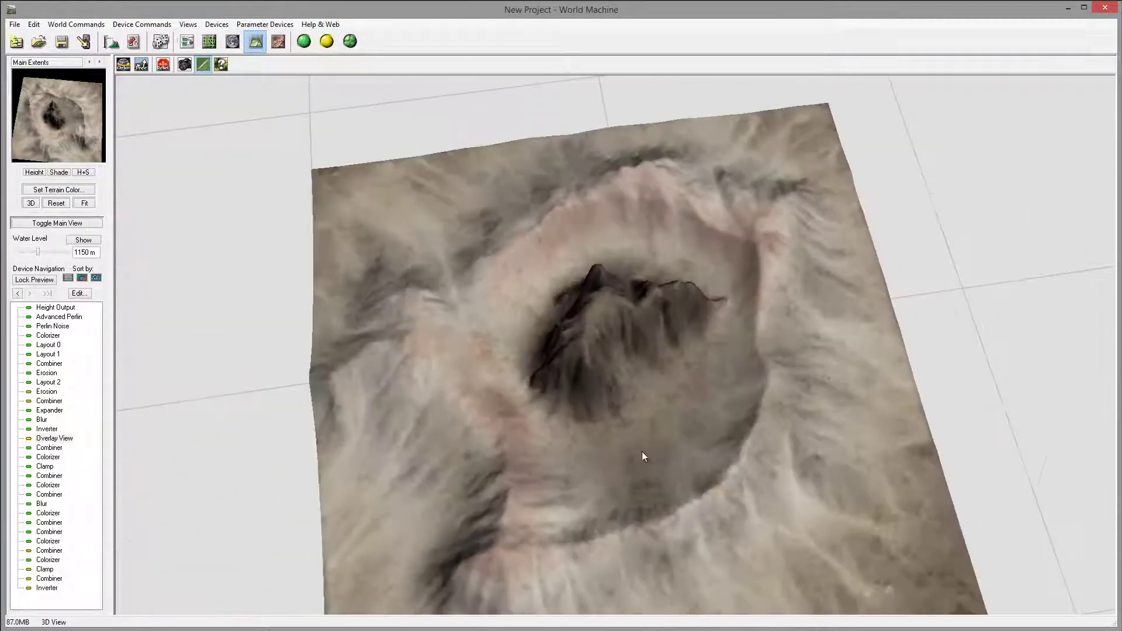
Build the world and inspect the crater's coloring in 3D from several angles
click(306, 43)
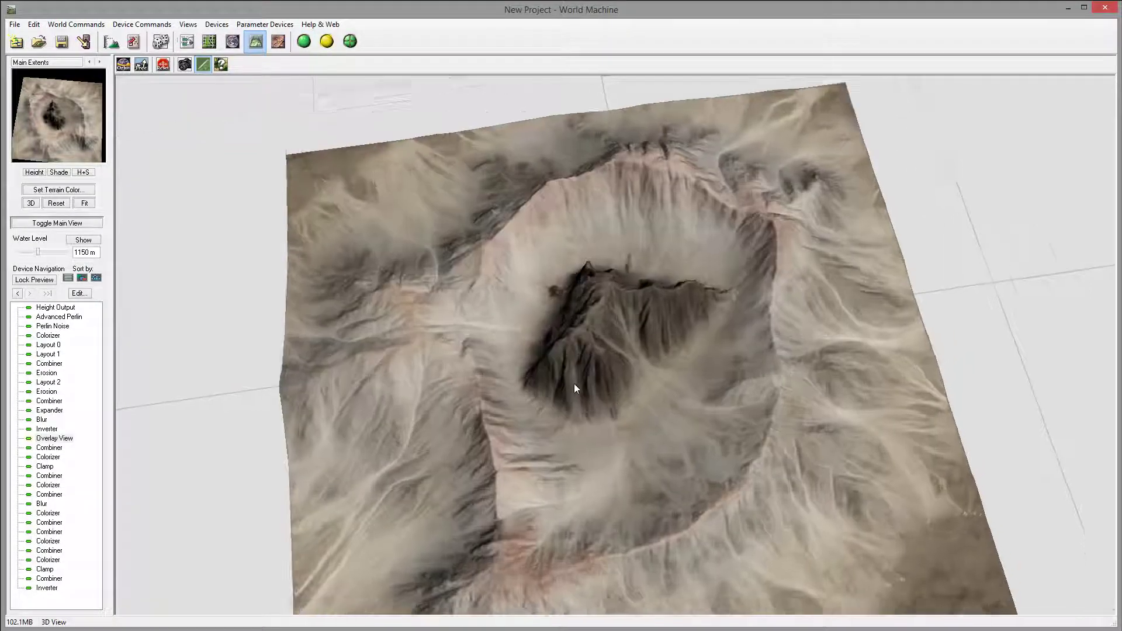
scroll(596, 382, up, 3)
drag(789, 402, 672, 345)
drag(678, 287, 698, 370)
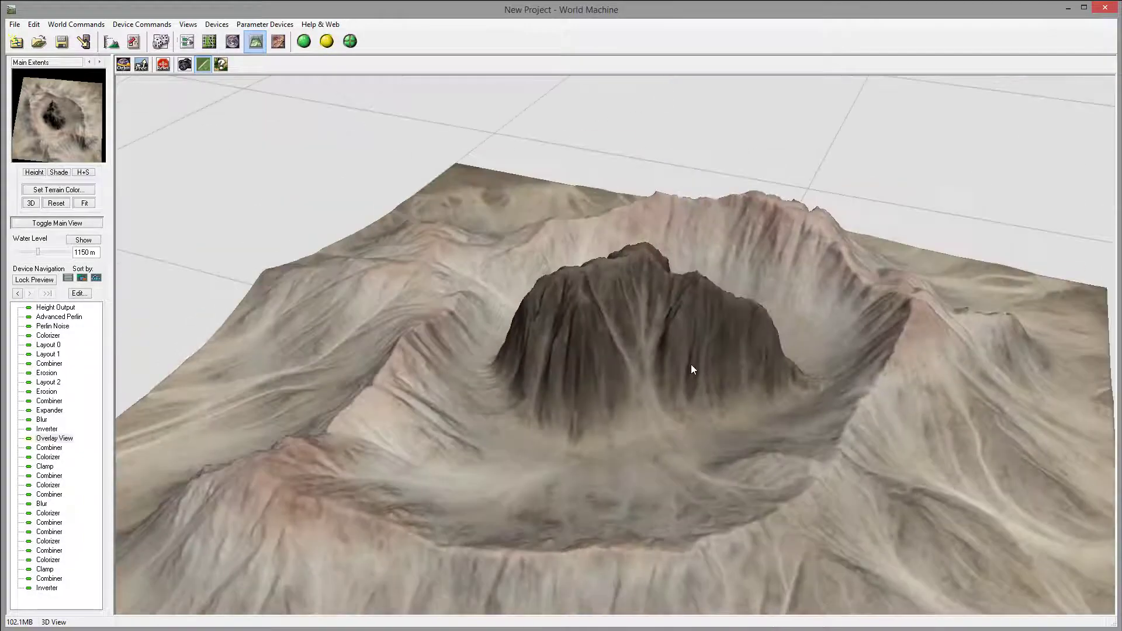
drag(456, 407, 767, 433)
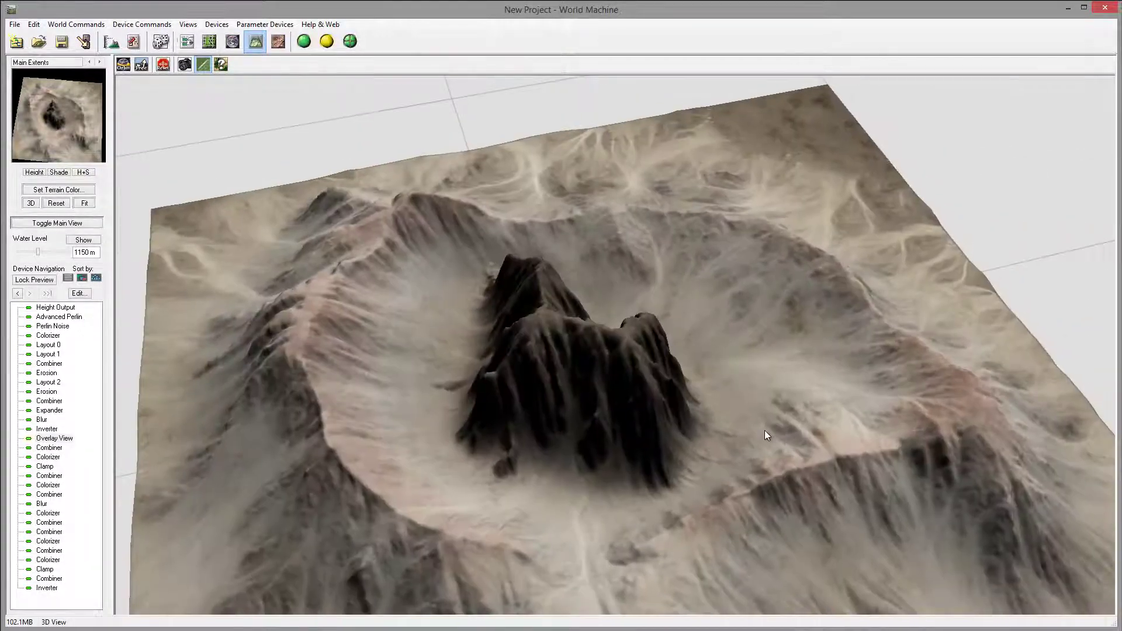
drag(696, 376, 421, 380)
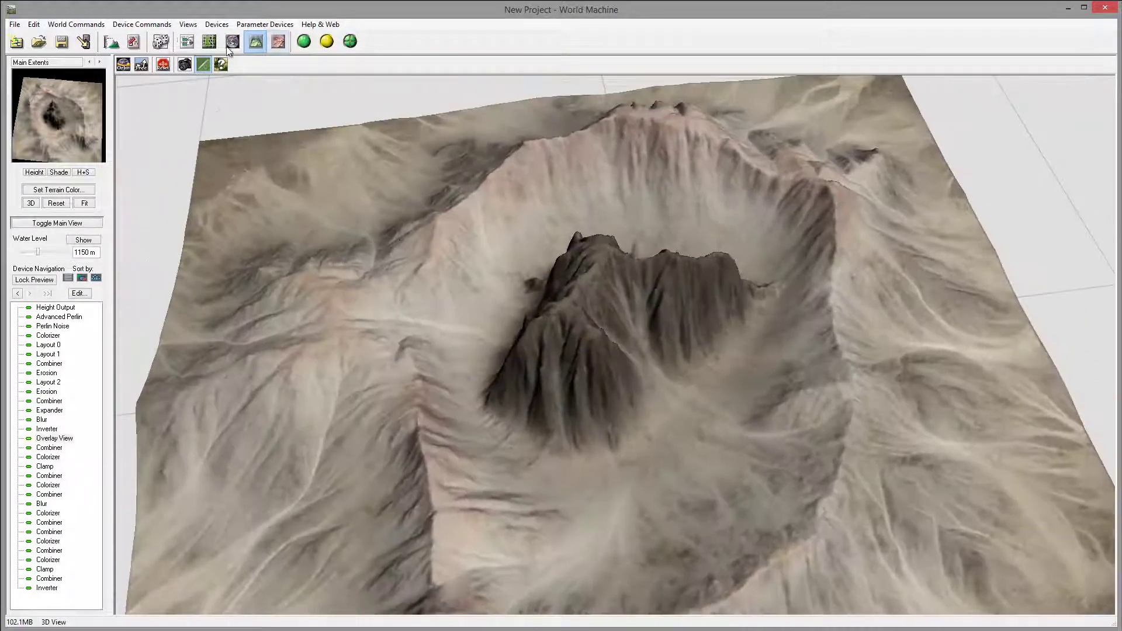
Return to the device graph and move the lower Clamp and its Inverter farther left
click(187, 41)
right_drag(409, 288, 464, 241)
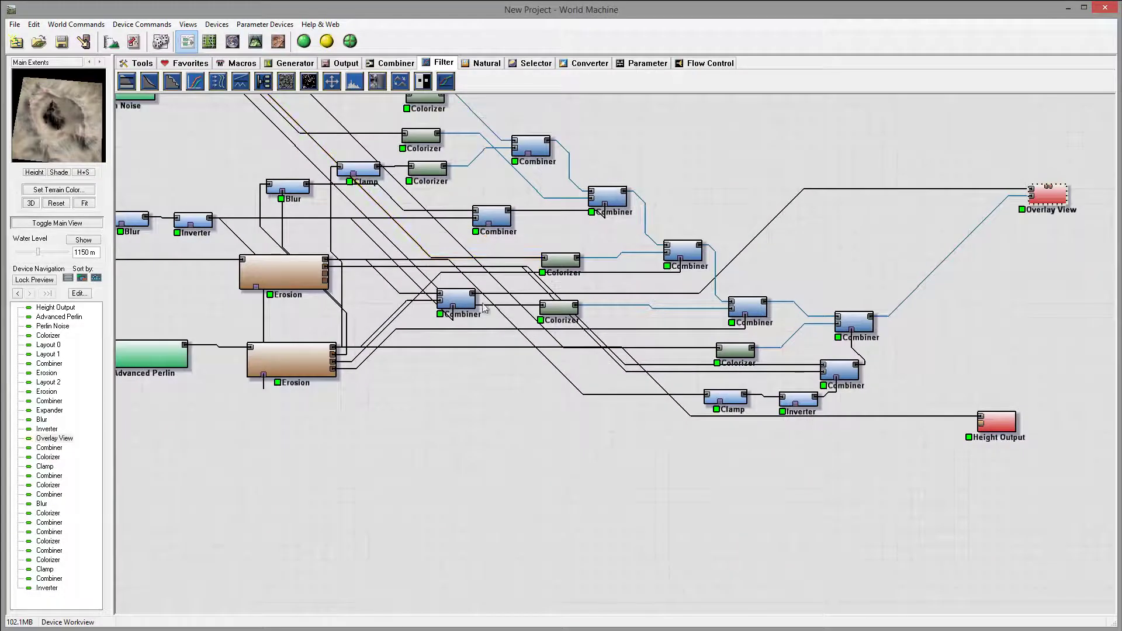
drag(857, 384, 887, 384)
drag(716, 411, 594, 384)
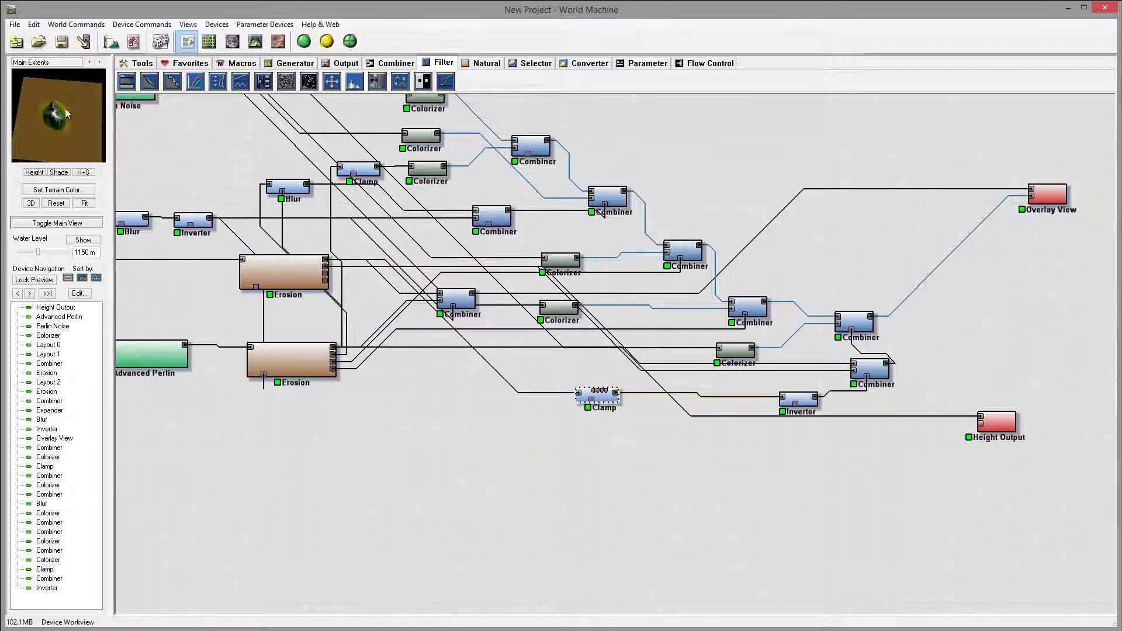
drag(803, 402, 734, 397)
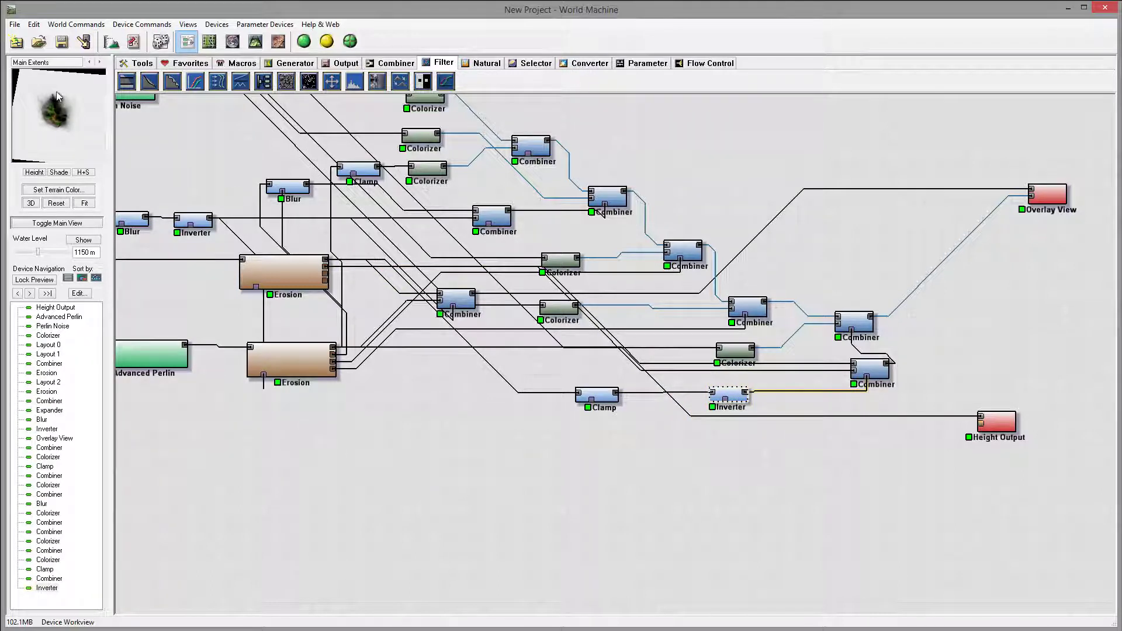
Move the Subtract Combiner slightly left and the last color Combiner slightly up and right
drag(875, 374, 837, 371)
click(833, 368)
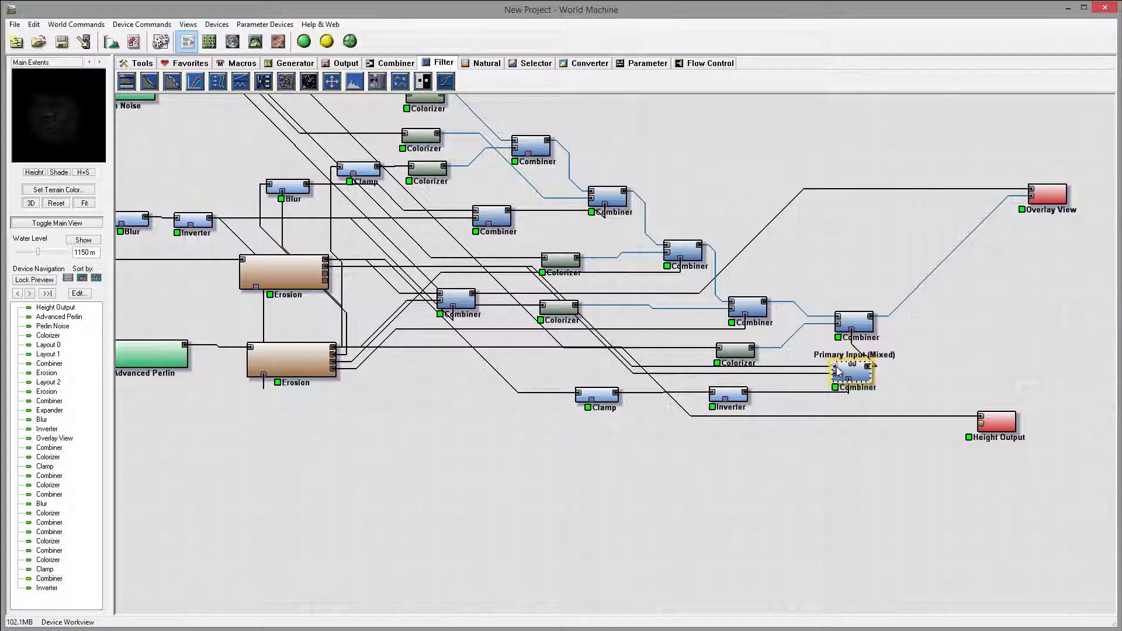
drag(837, 372, 331, 273)
drag(846, 380, 831, 378)
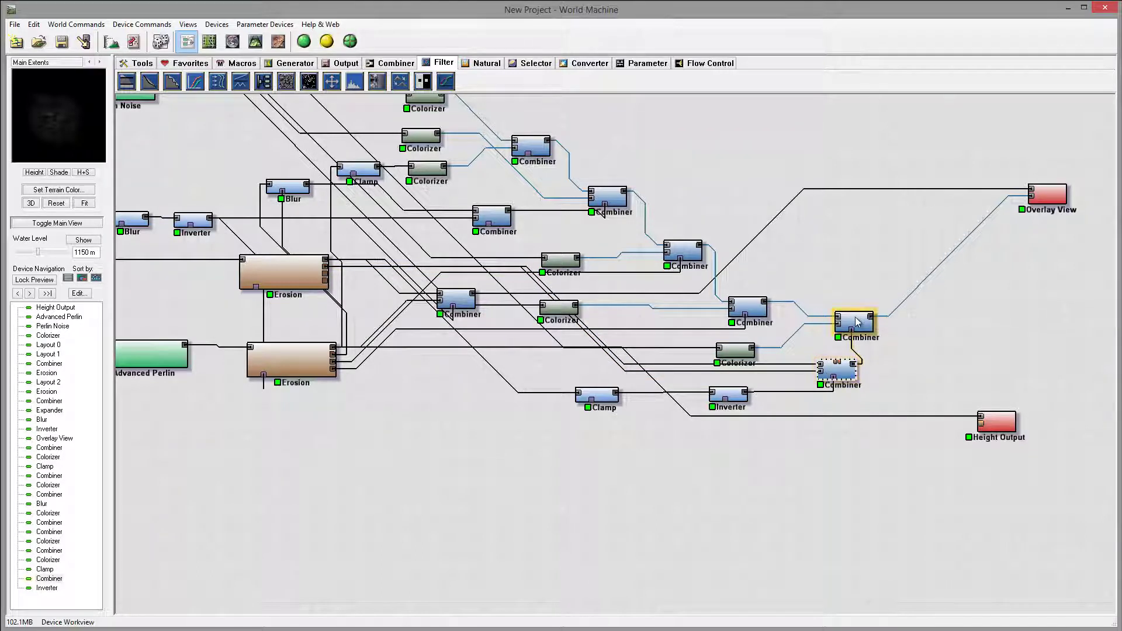
drag(857, 322, 871, 317)
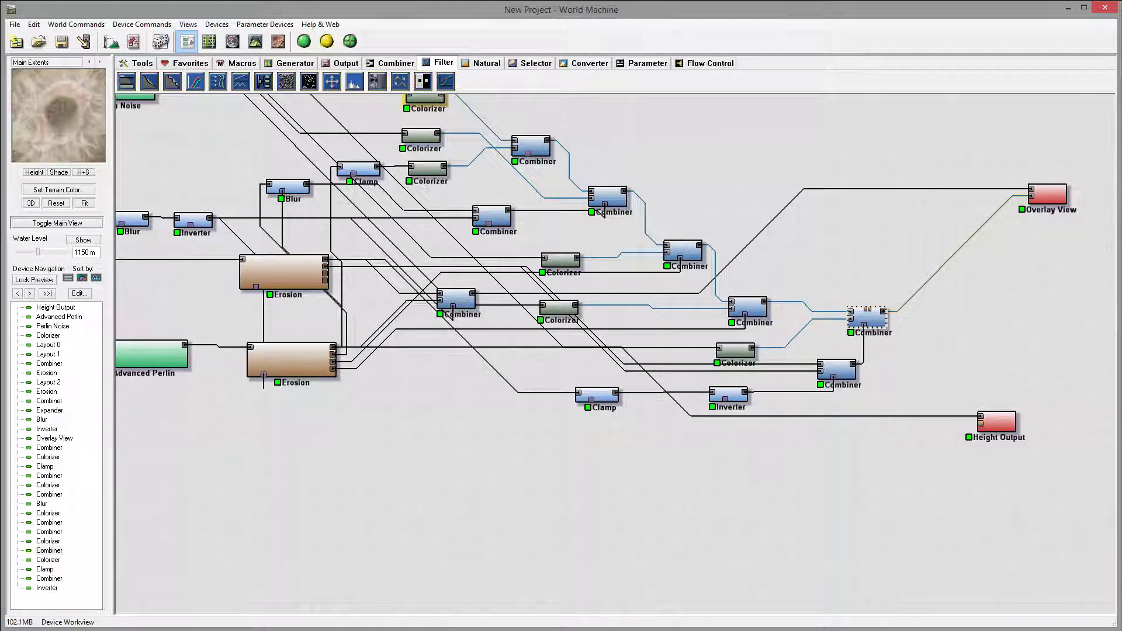
Move the Overlay View and Height Output devices farther right to free space after the last Combiner
right_drag(664, 300, 687, 308)
scroll(716, 298, down, 3)
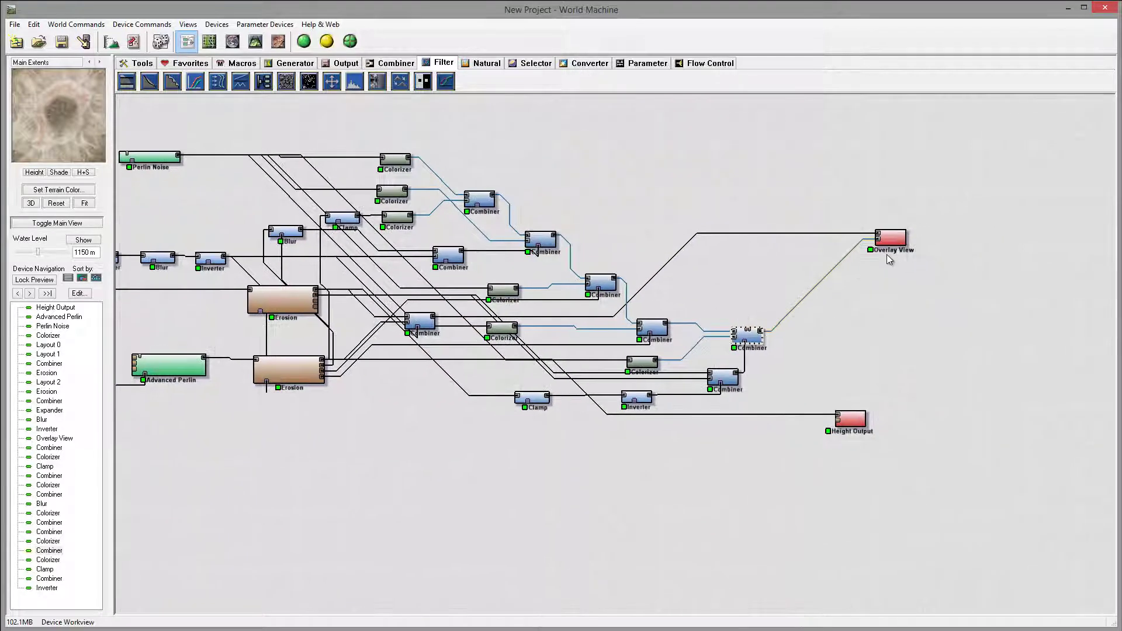
click(898, 239)
drag(854, 421, 1065, 444)
right_drag(671, 330, 713, 348)
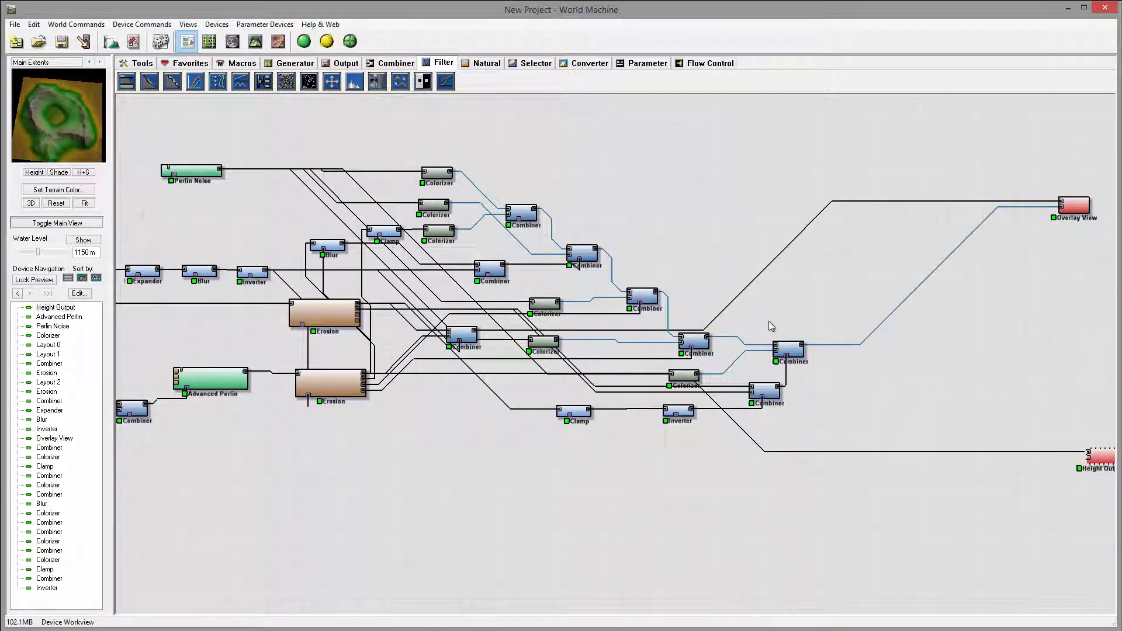
Add a new Combiner below and beyond the last color Combiner in the device graph
click(396, 62)
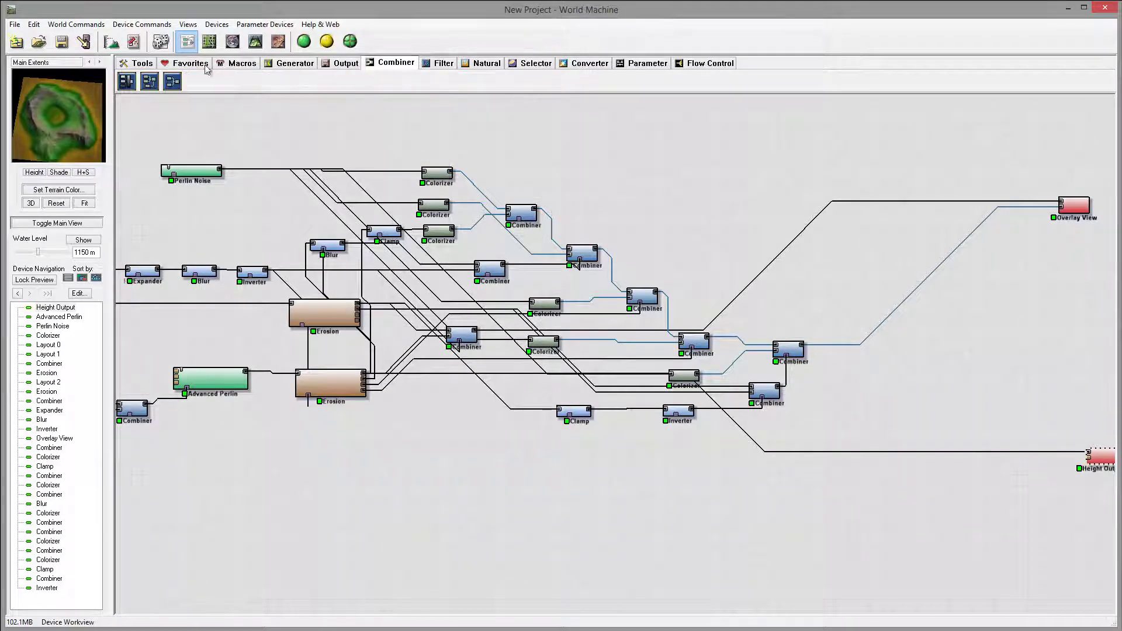
click(172, 81)
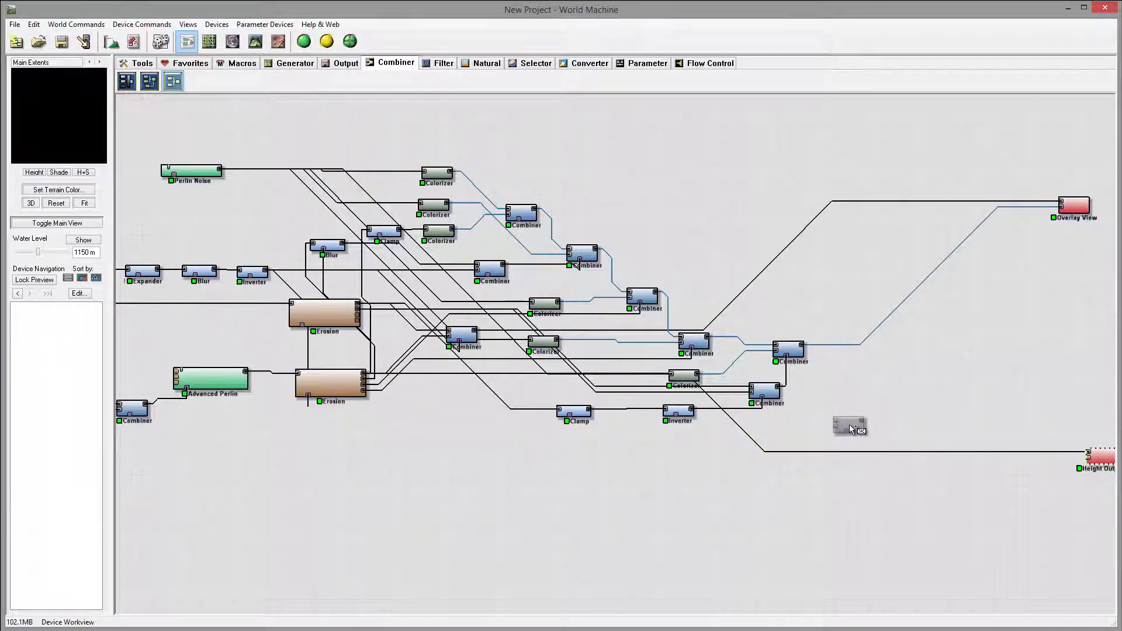
click(850, 424)
Duplicate the last Colorizer and place the copy below the lower Inverter
click(683, 375)
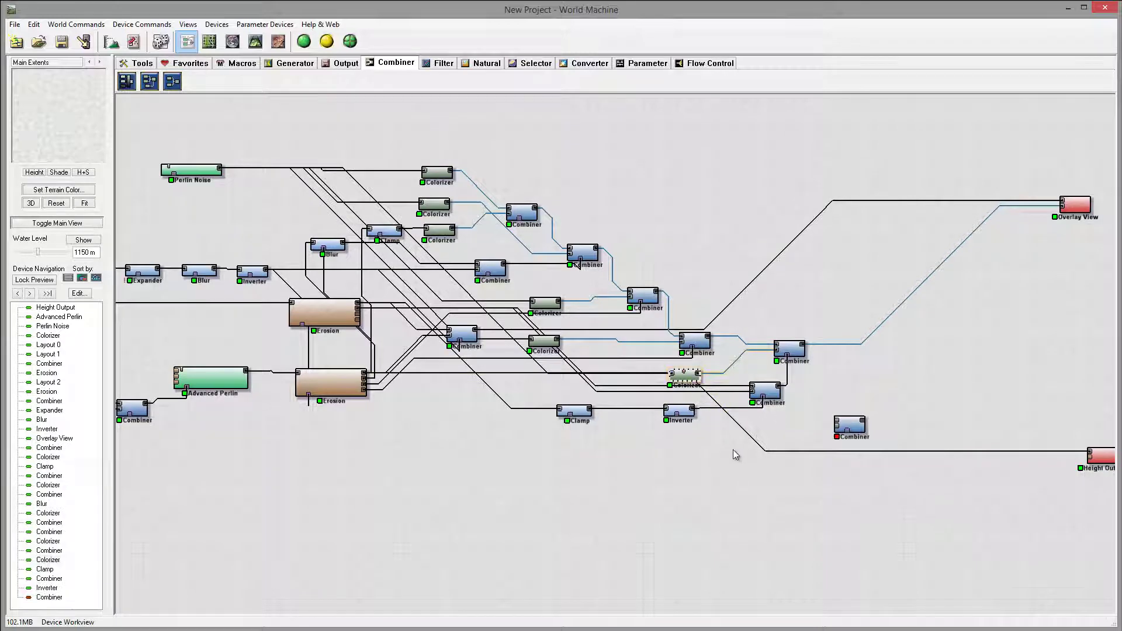
key(ctrl+c)
key(ctrl+v)
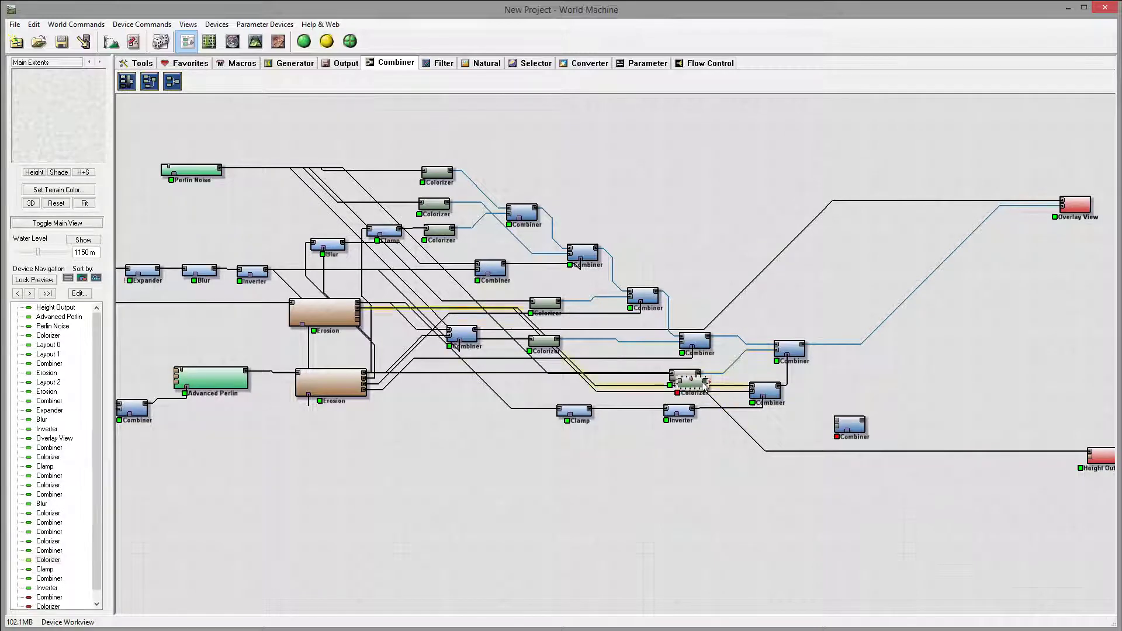
click(724, 443)
drag(723, 444, 722, 451)
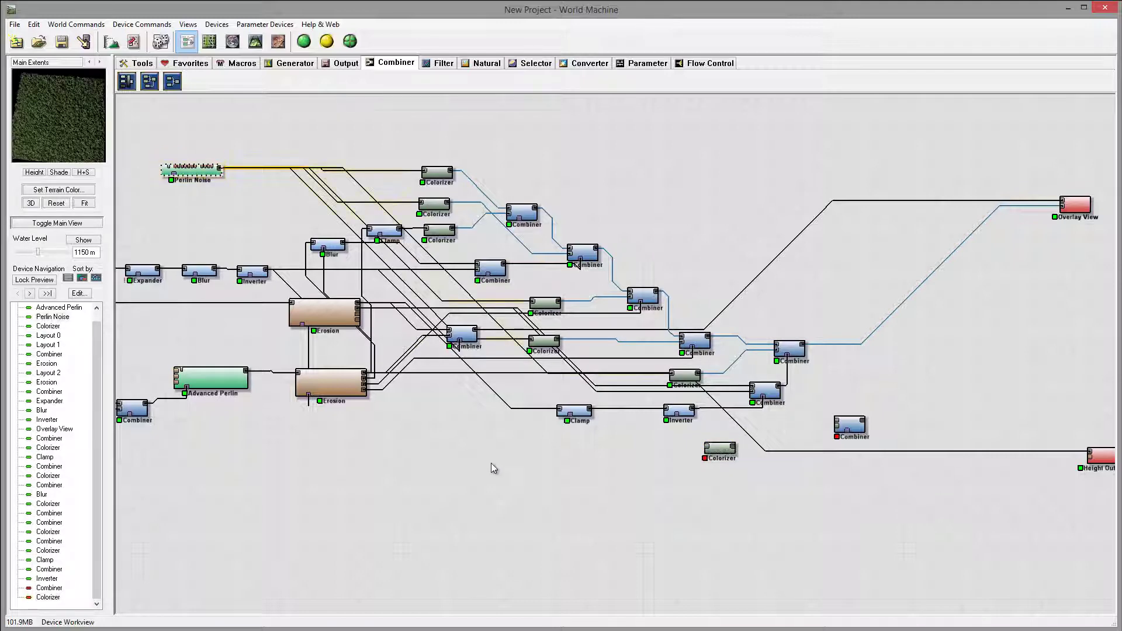
Duplicate the Perlin Noise generator, place the copy below the Erosion devices, and set its noise type to Billowy
key(ctrl+d)
drag(214, 186, 380, 518)
double_click(380, 518)
click(526, 339)
click(497, 373)
click(514, 341)
click(489, 361)
click(503, 341)
click(494, 354)
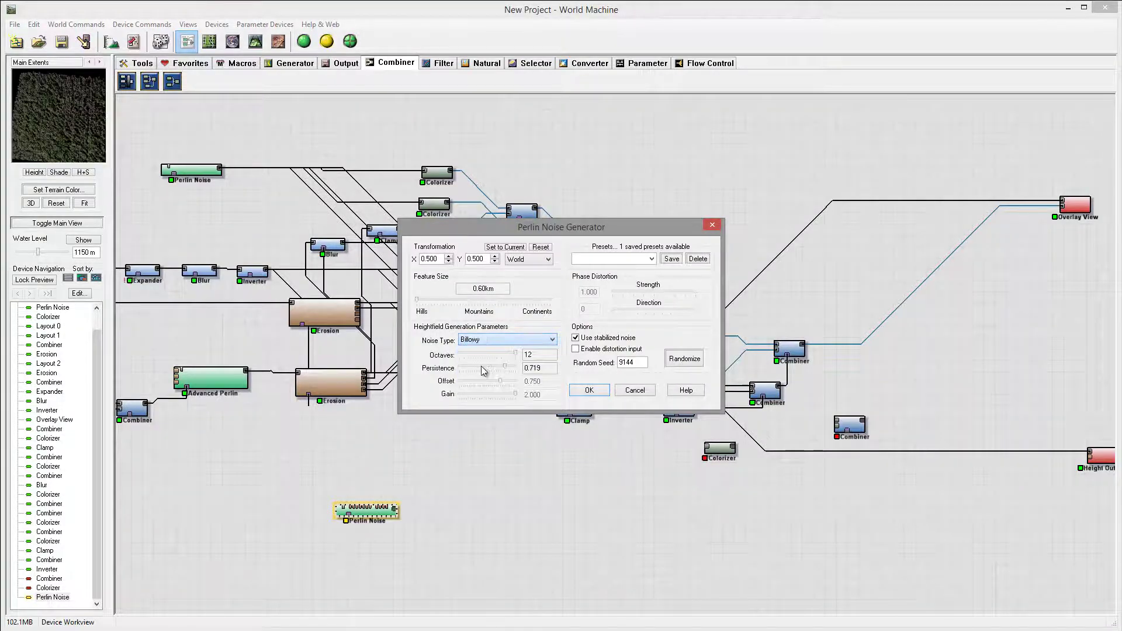
click(589, 390)
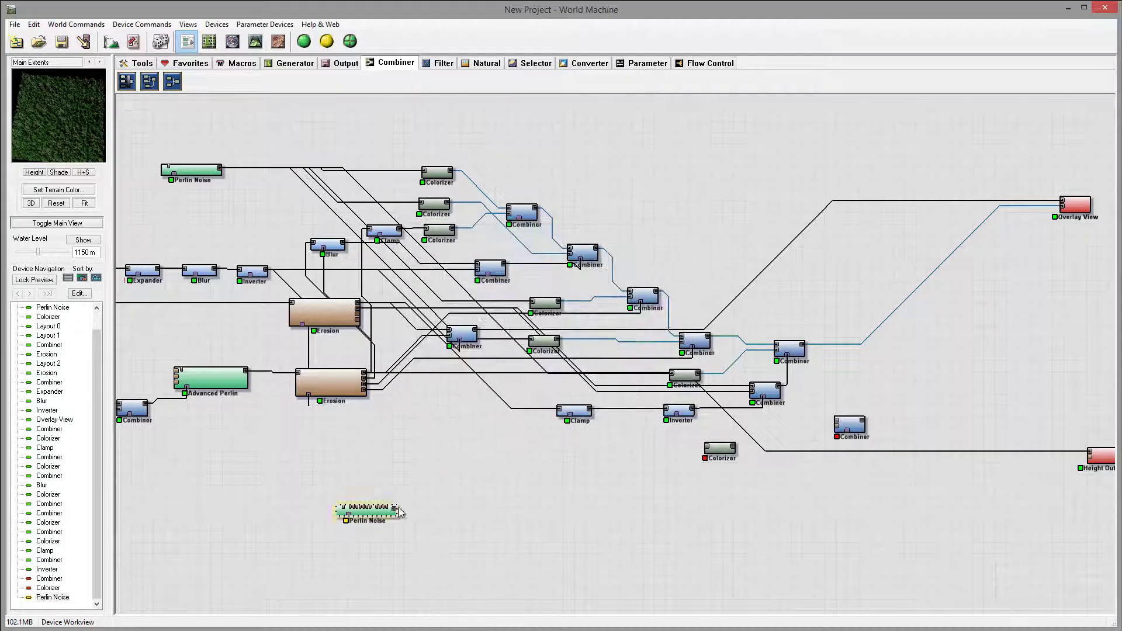
Wire the new Perlin Noise into the copied Colorizer, and feed that Colorizer and the last color Combiner into the new Combiner
drag(397, 509, 713, 478)
drag(351, 510, 309, 497)
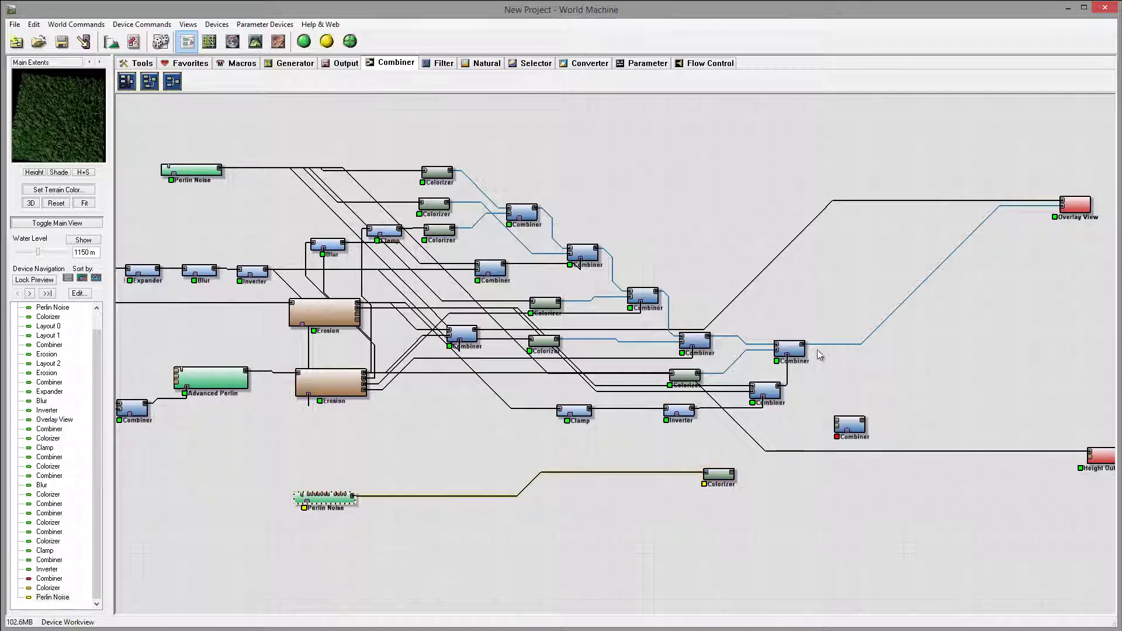
click(792, 348)
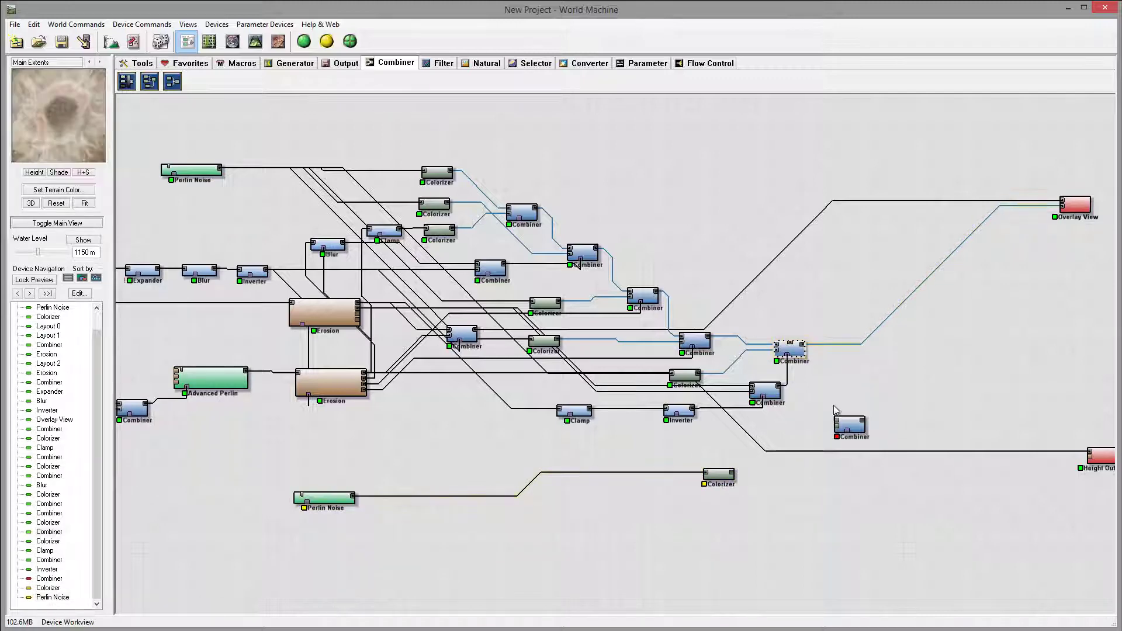
drag(802, 346, 838, 422)
click(719, 473)
drag(735, 477, 861, 430)
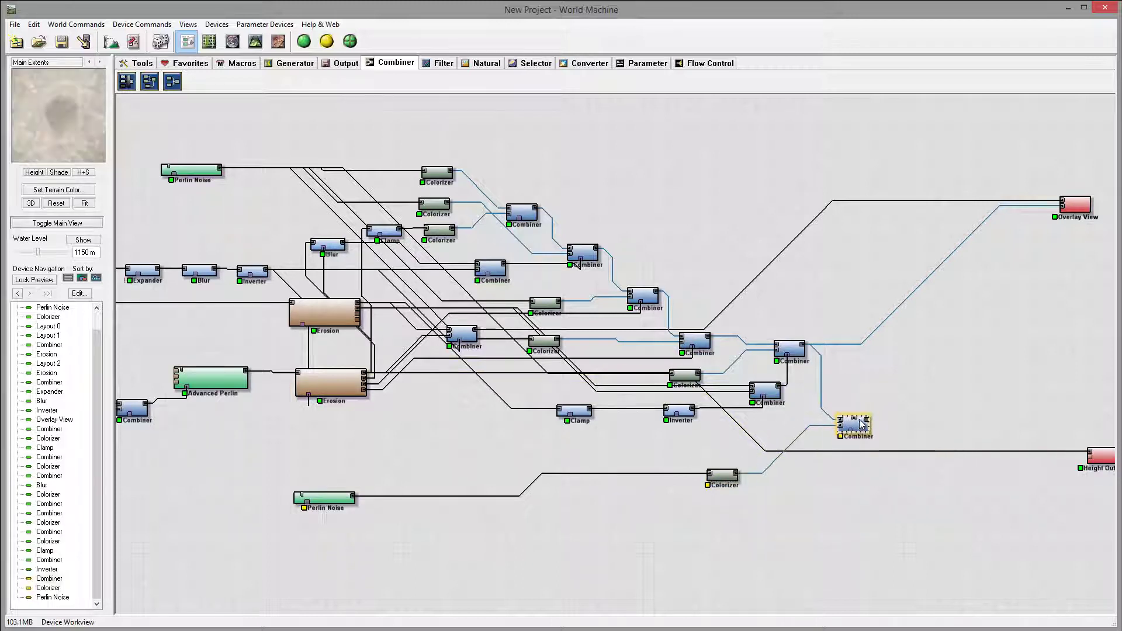
drag(336, 497, 355, 492)
drag(720, 481, 701, 486)
Set the copied Colorizer's gradient to the Dirty preset
double_click(701, 486)
click(450, 229)
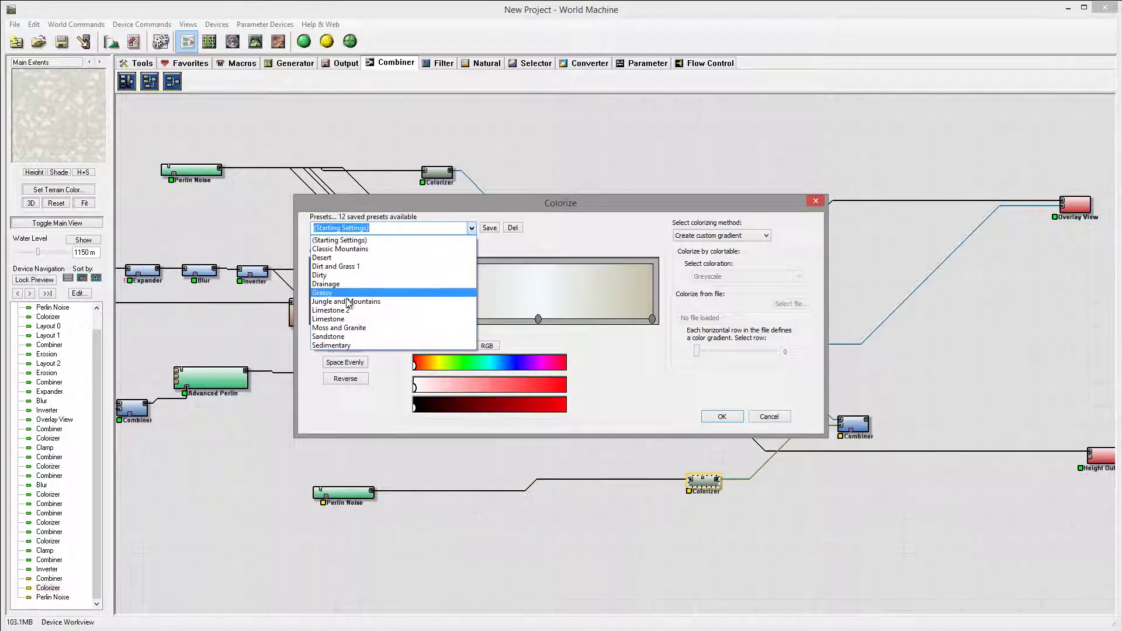
click(347, 310)
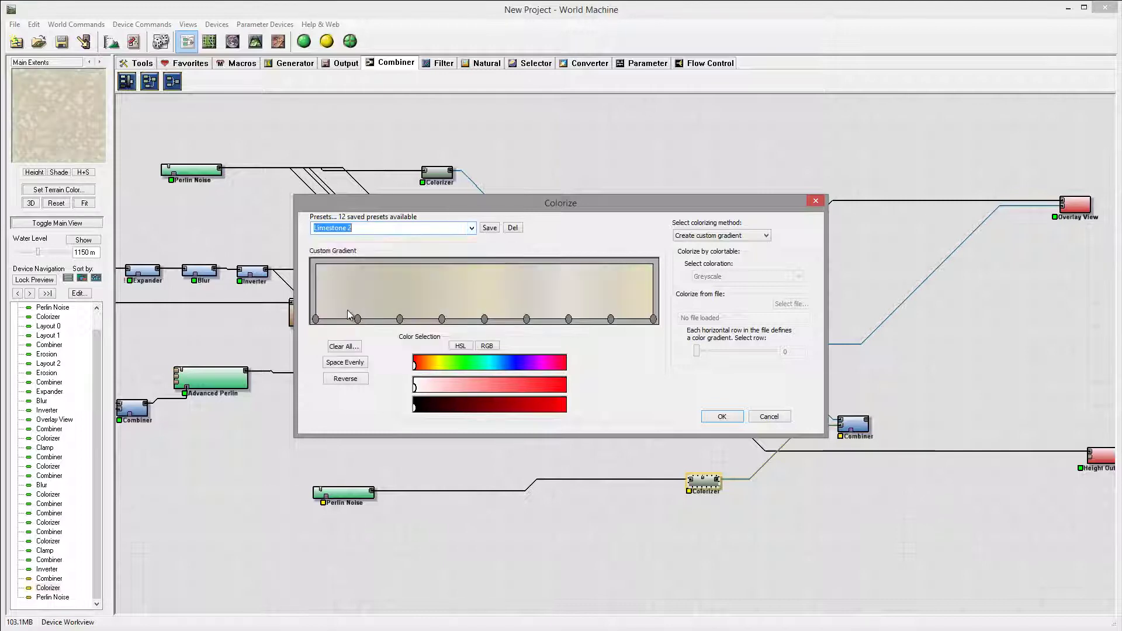
click(467, 228)
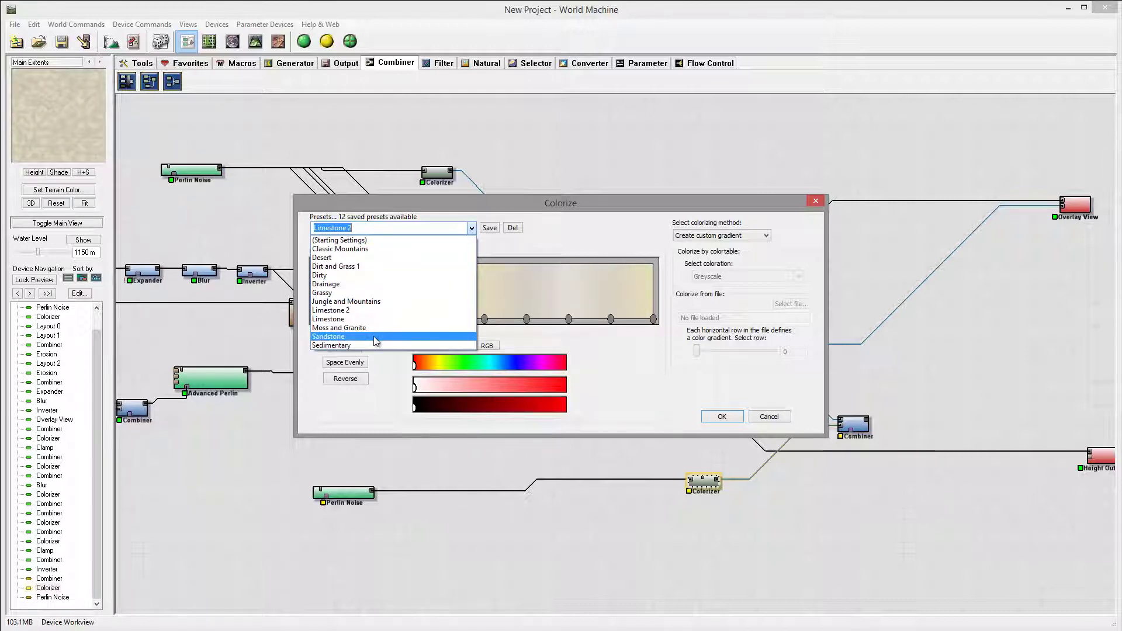
click(374, 277)
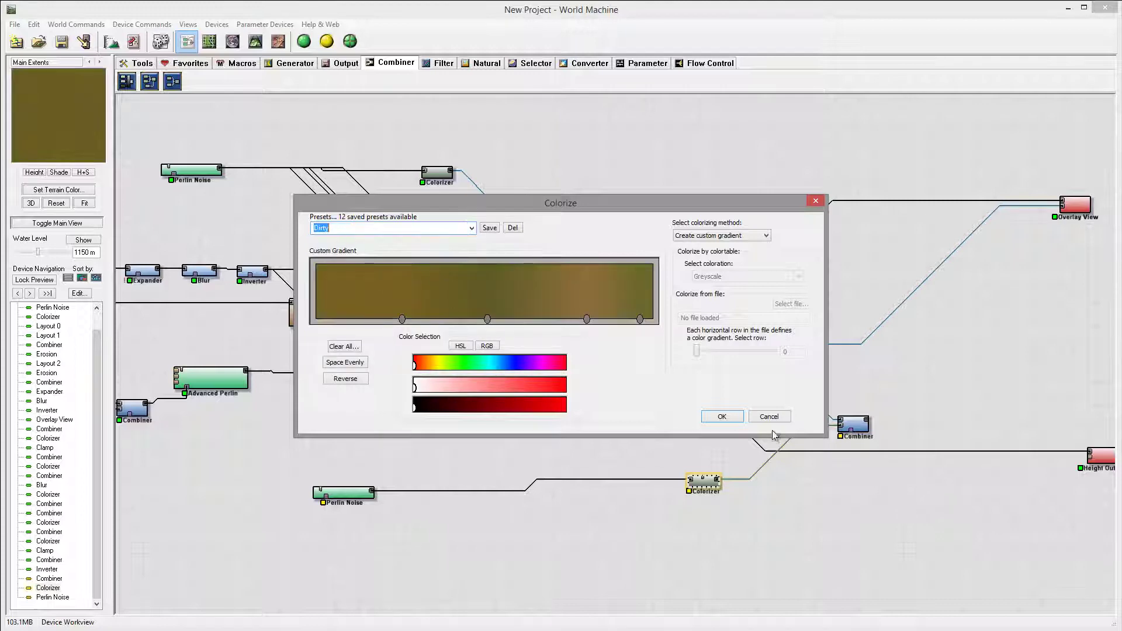
click(724, 418)
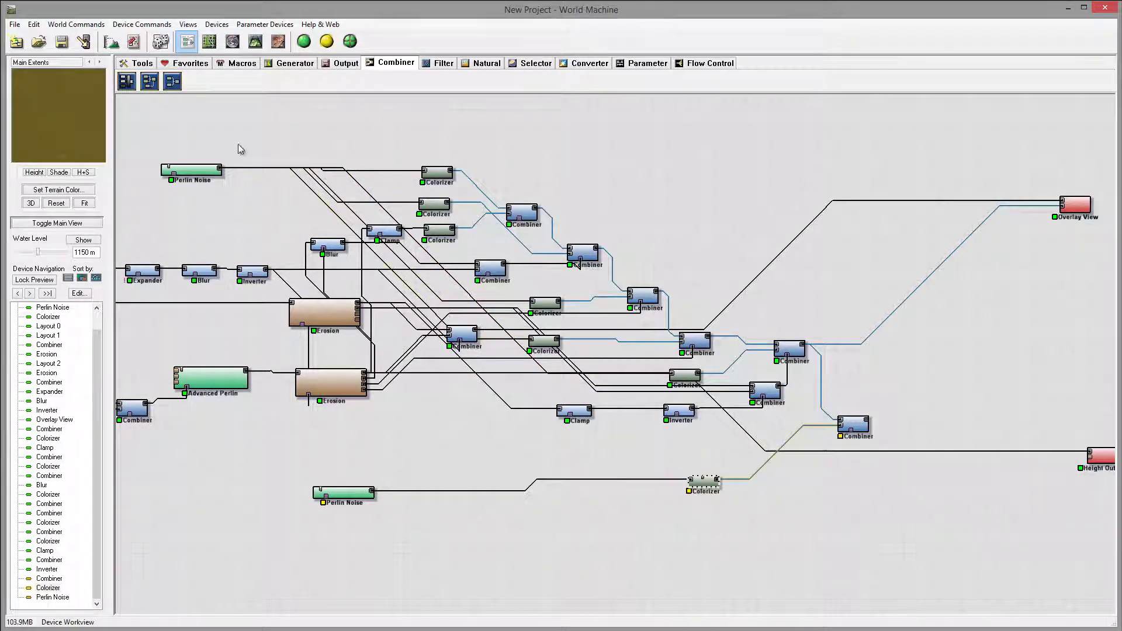
Add a Clamp filter just above the copied Colorizer
click(439, 63)
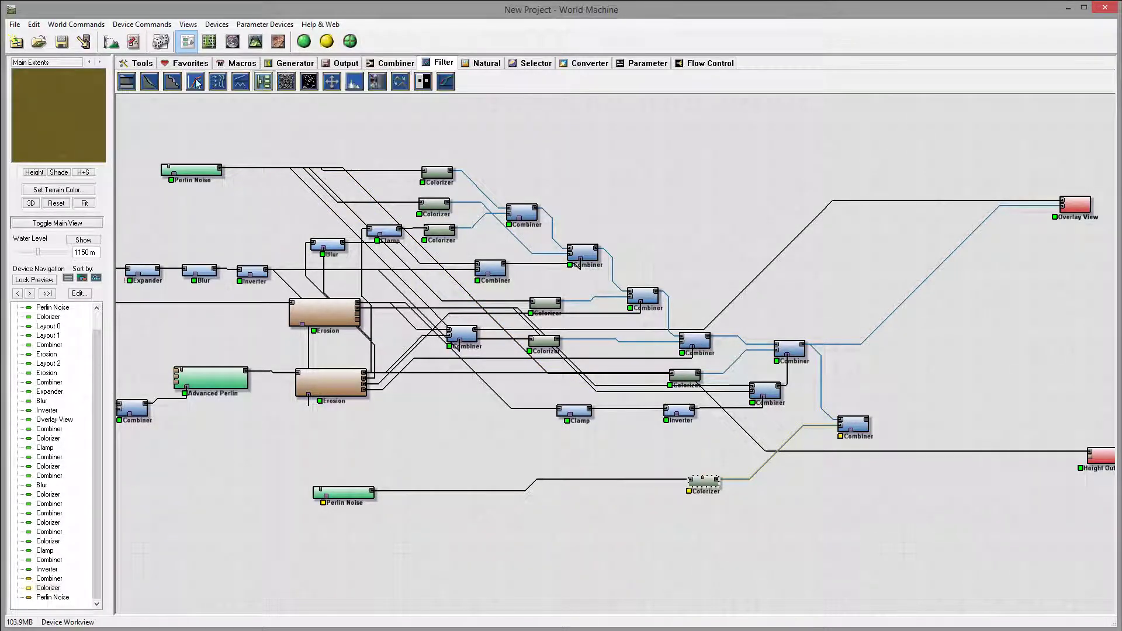
click(127, 82)
click(704, 447)
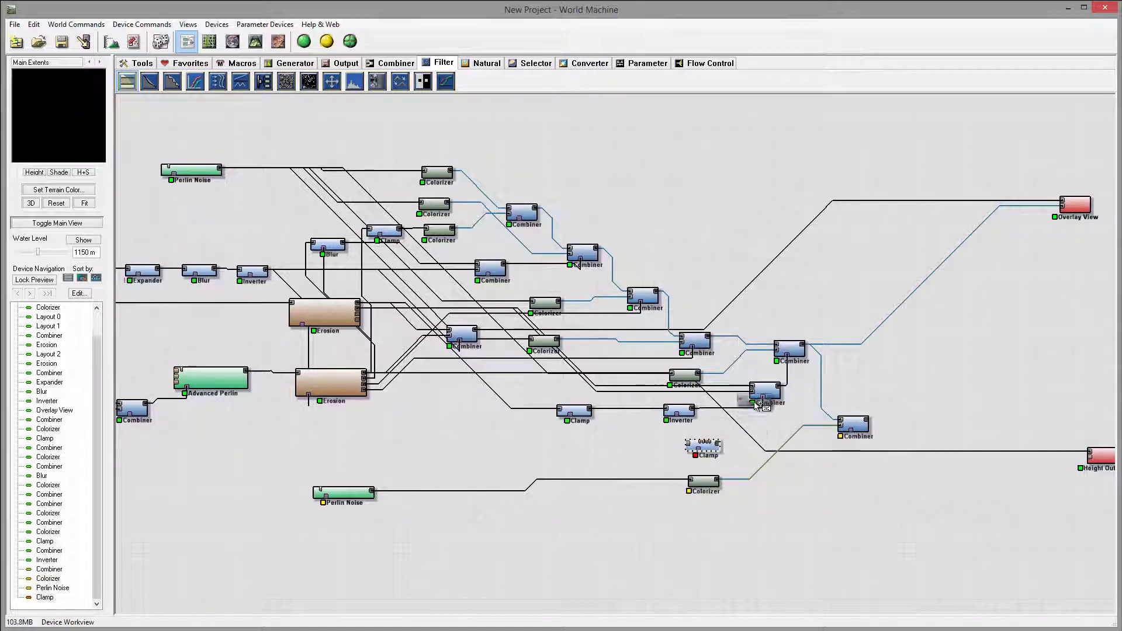
right_click(704, 417)
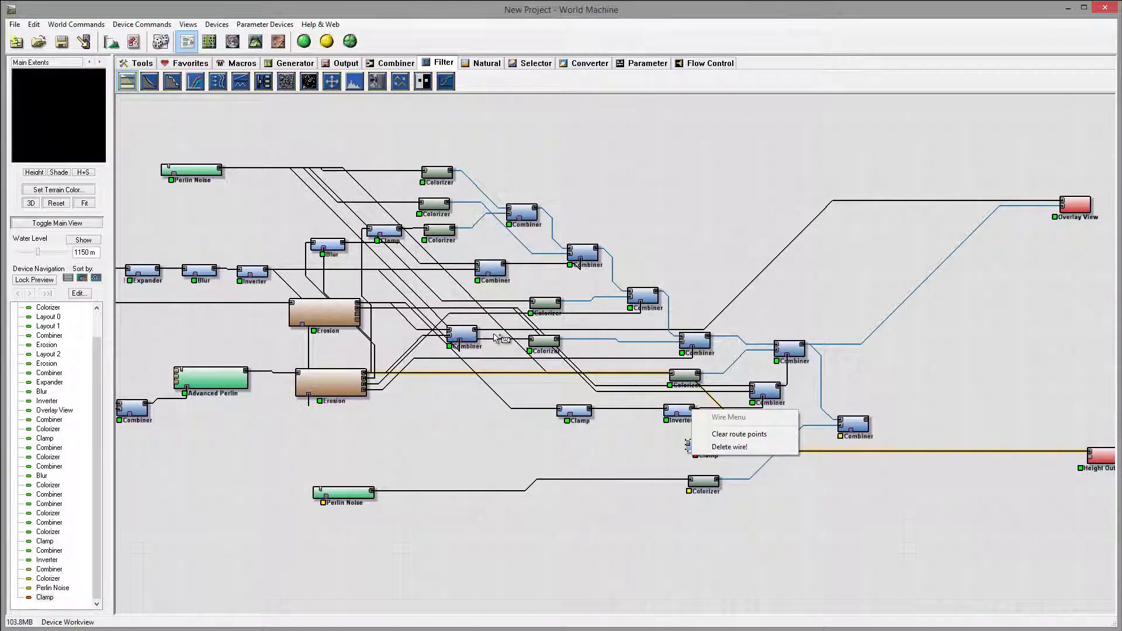
click(858, 330)
right_click(782, 252)
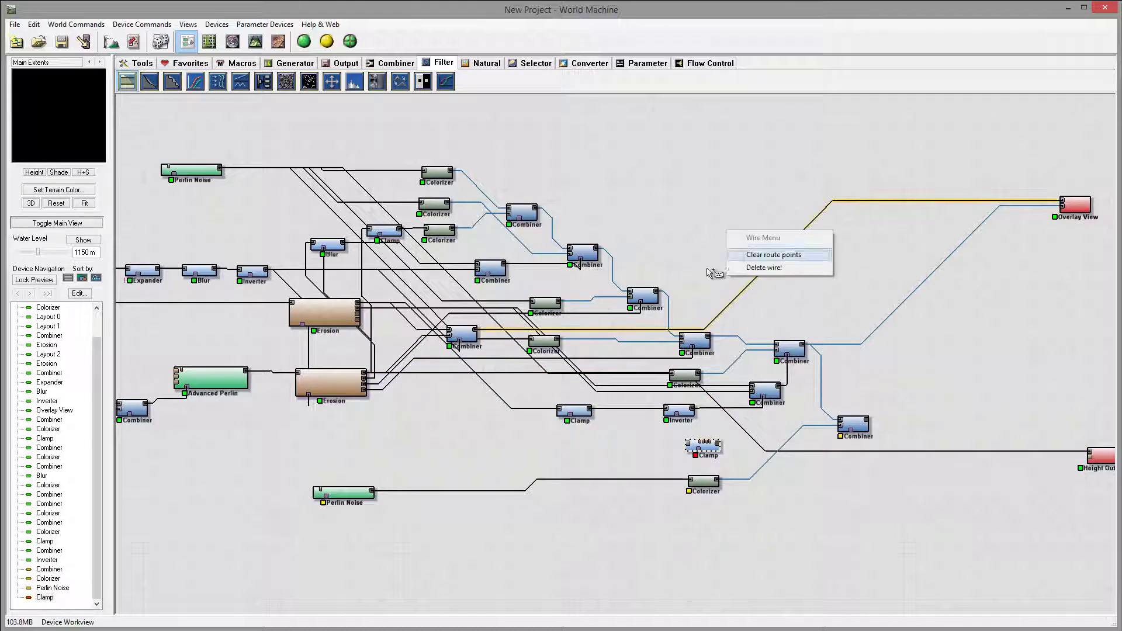
click(709, 199)
key(Escape)
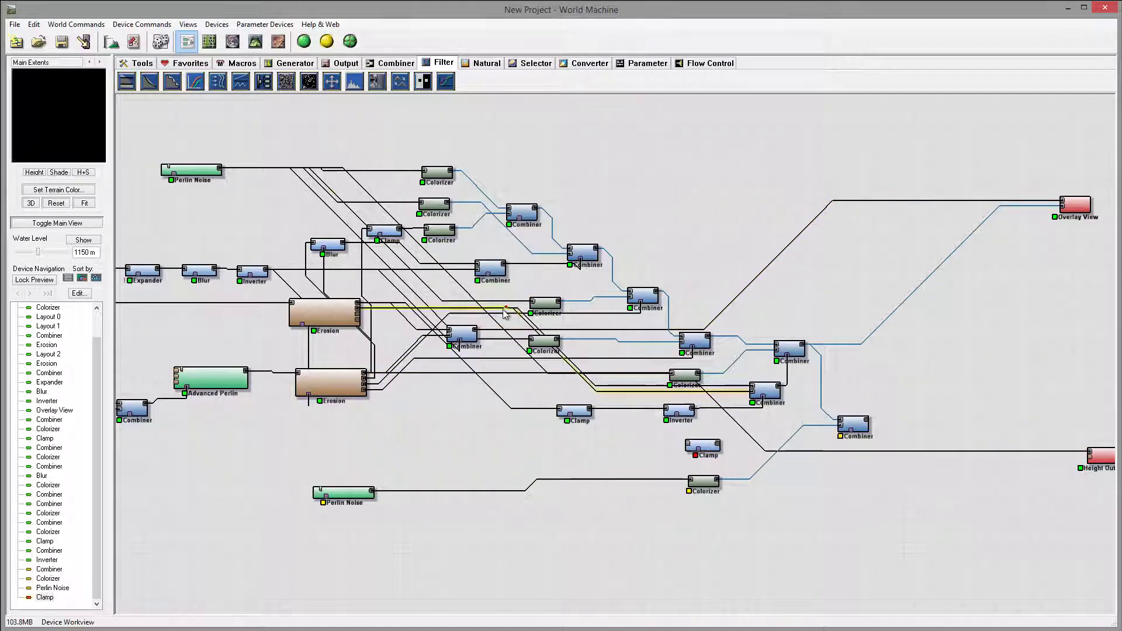
Feed the Combiner that joins the Erosion outputs into the new Clamp and set it to Expand heights from 945 m to 2231.25 m
click(471, 336)
drag(475, 331, 703, 451)
double_click(703, 448)
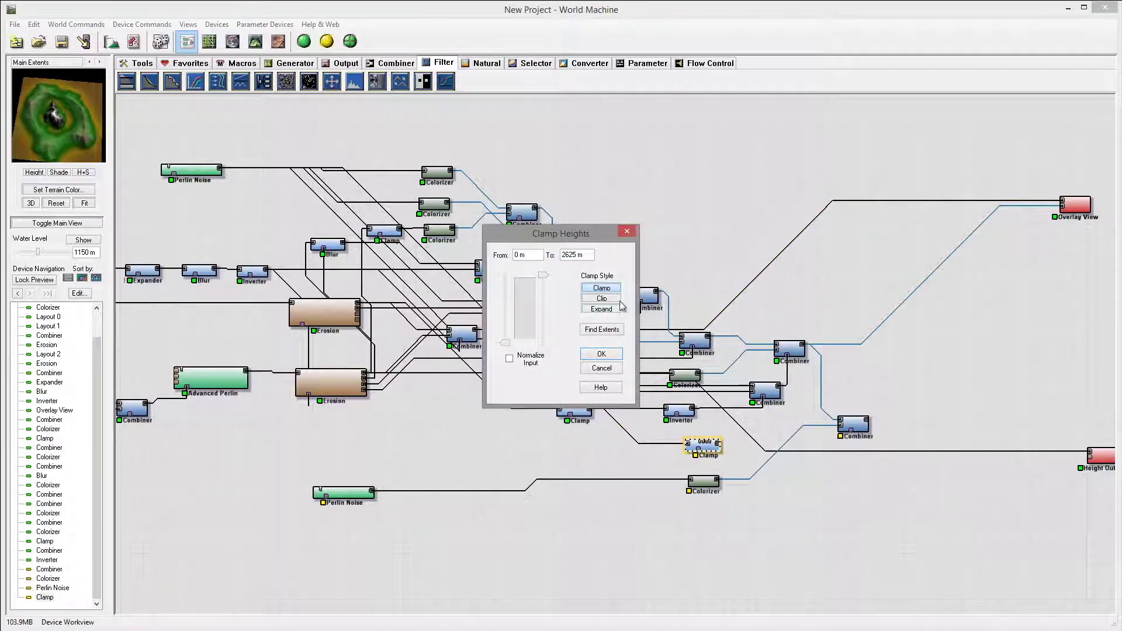
drag(509, 346, 534, 315)
mouse_move(544, 276)
mouse_down()
mouse_move(539, 304)
mouse_move(542, 290)
mouse_up()
drag(510, 323, 500, 326)
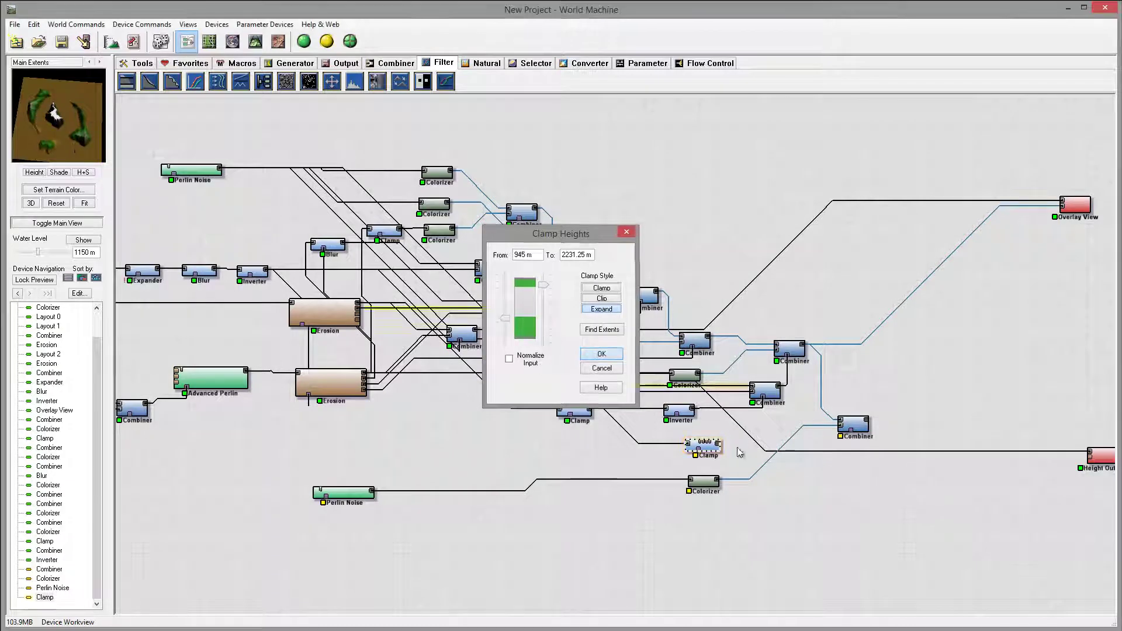
click(590, 353)
Connect the new Clamp to the new Combiner's mask input and set that Combiner's method to Root with strength 1
drag(720, 446, 854, 426)
click(855, 426)
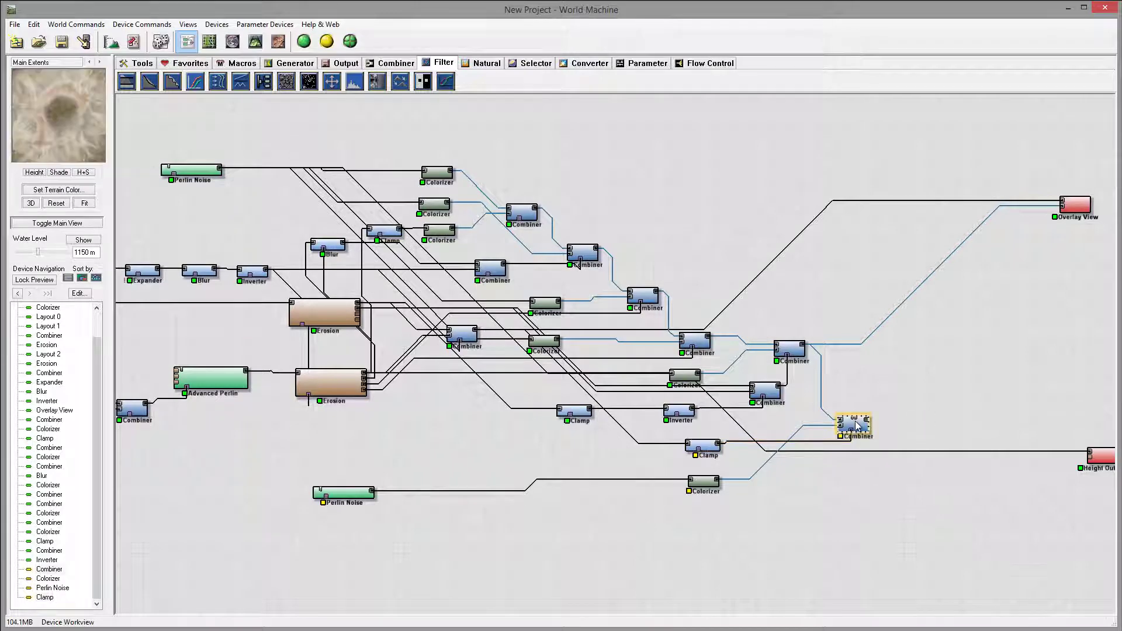
double_click(856, 425)
click(607, 322)
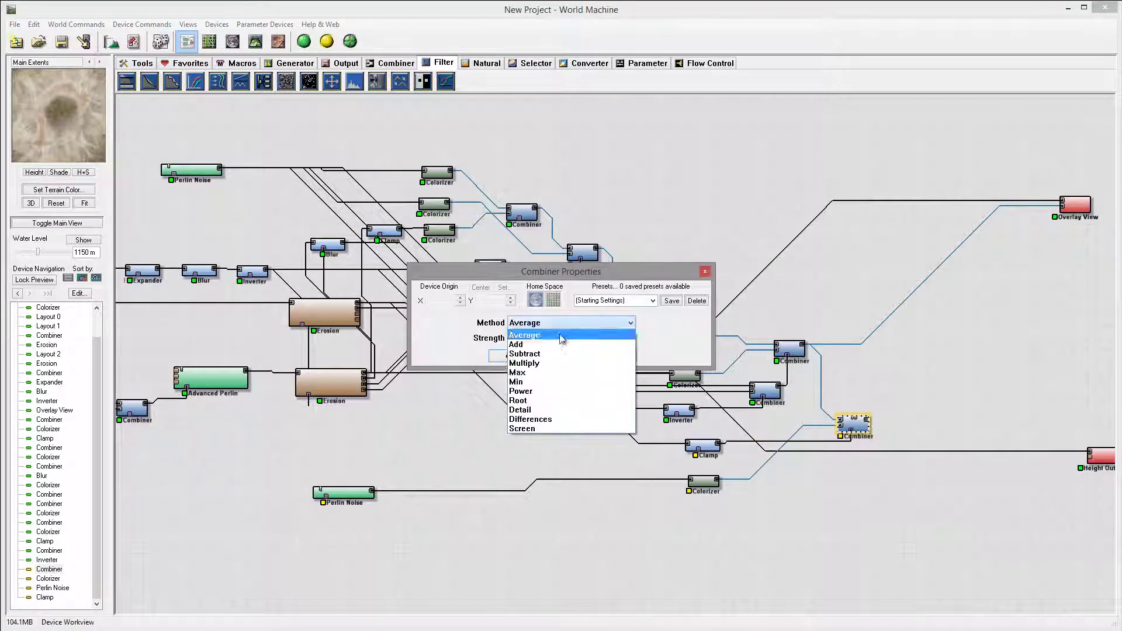
click(559, 388)
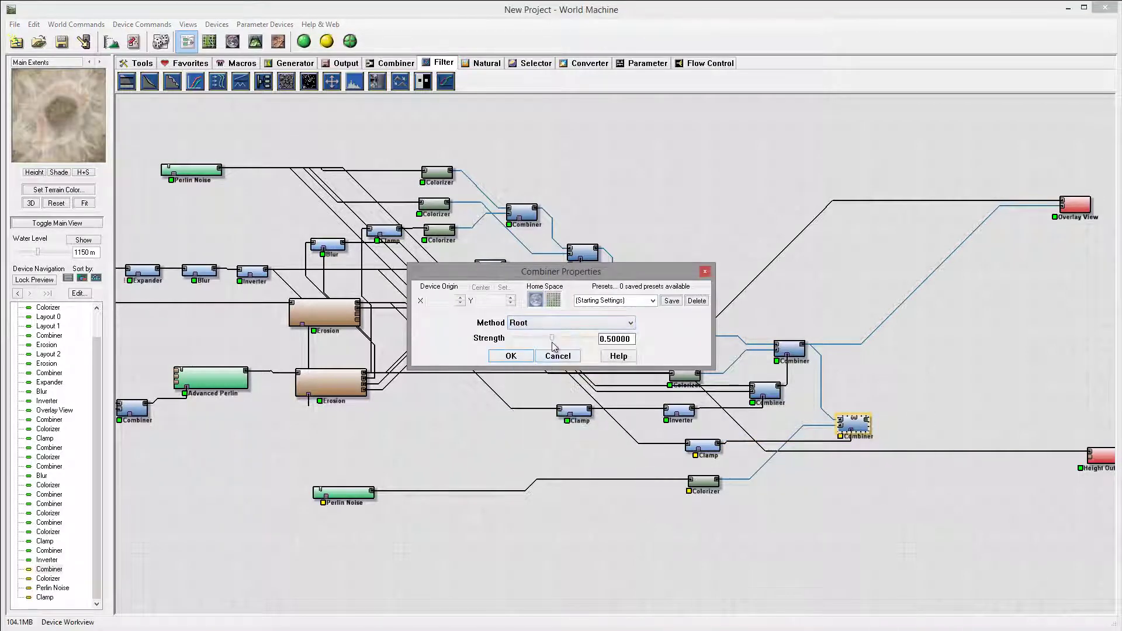
drag(556, 343, 621, 342)
drag(528, 337, 645, 349)
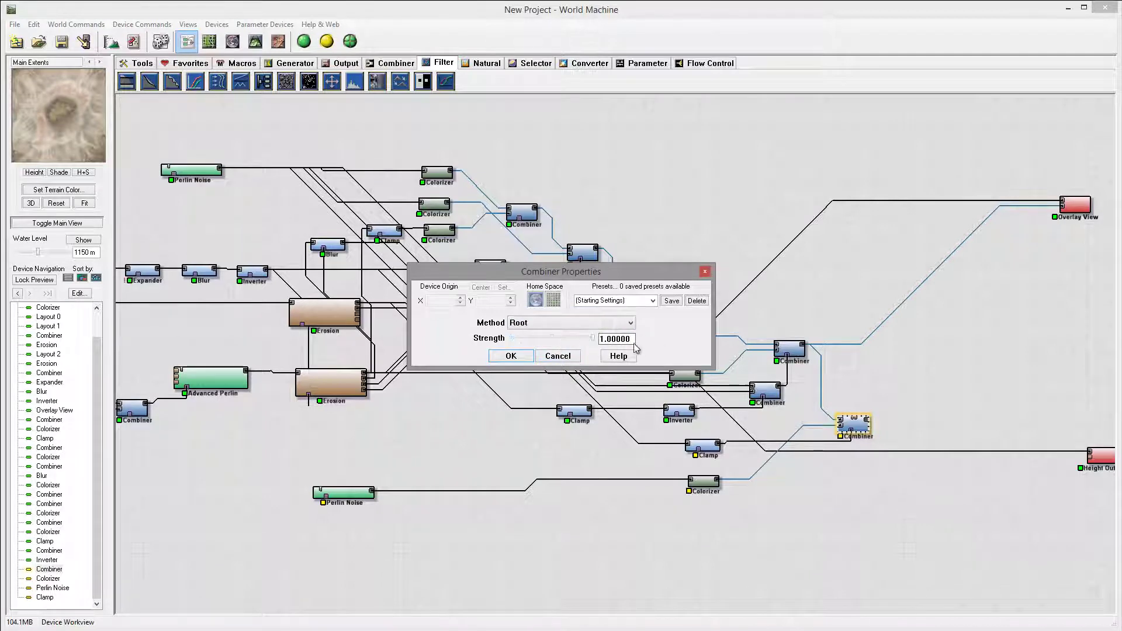
drag(561, 343, 631, 348)
click(587, 342)
click(510, 357)
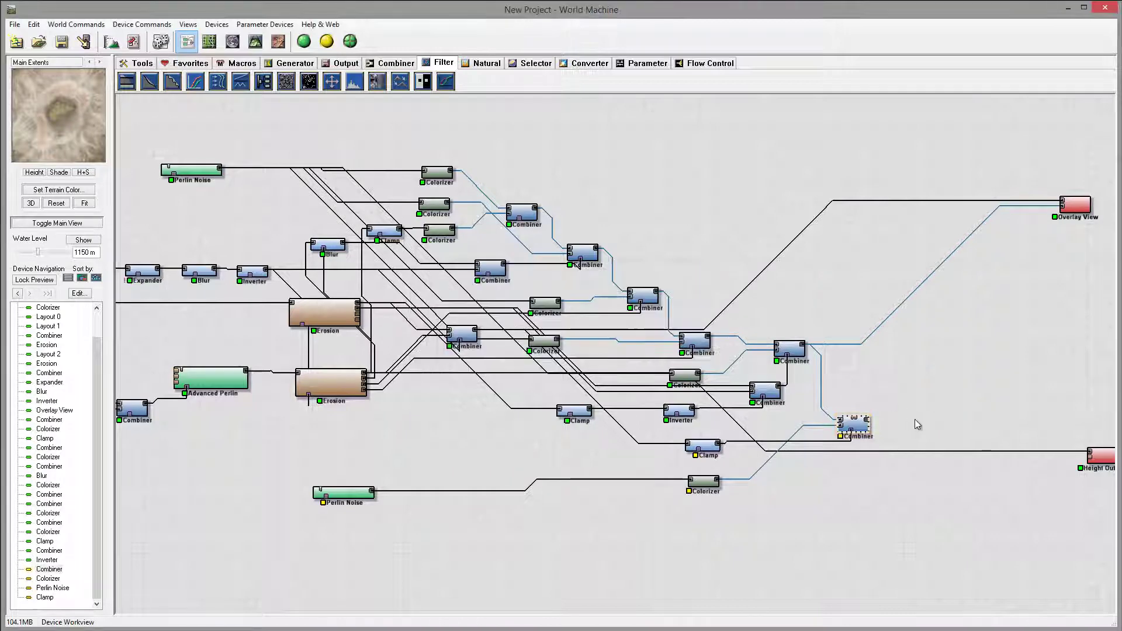
Feed the new Combiner into the Overlay View's color input and view the built terrain in 3D
drag(869, 420, 1054, 209)
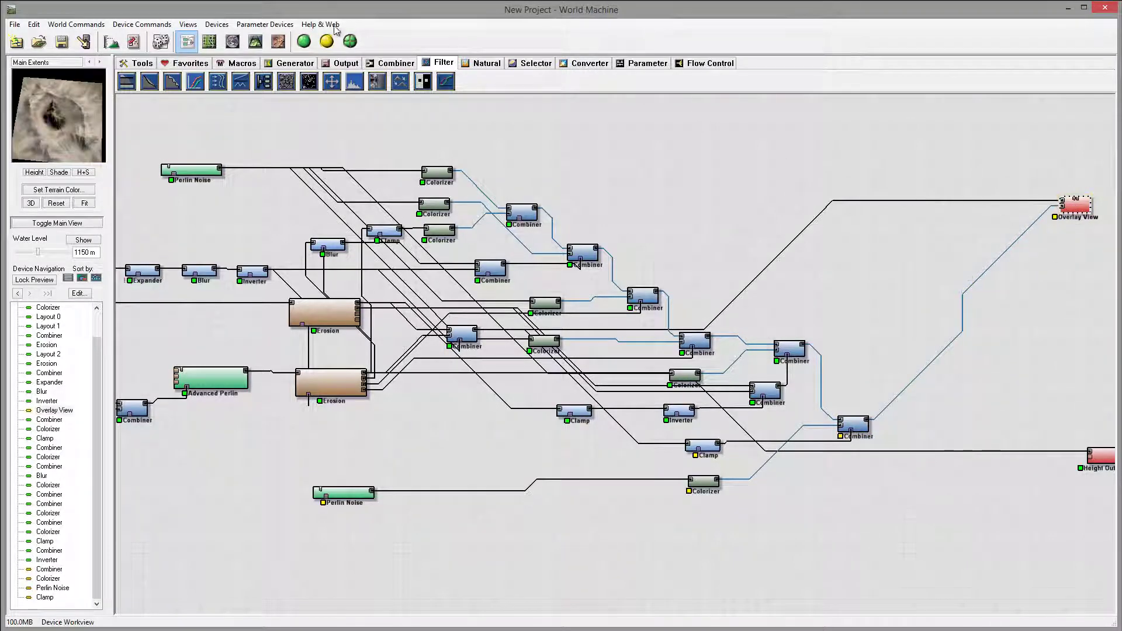
click(255, 41)
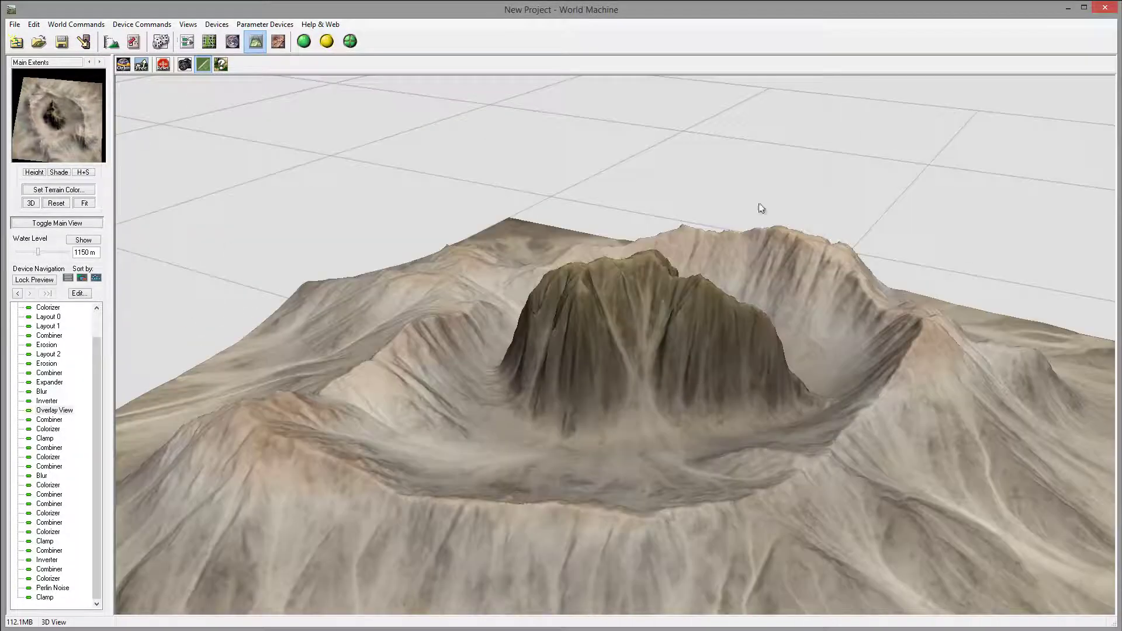
Return to the device graph and move the new Perlin Noise closer to its Colorizer
click(187, 41)
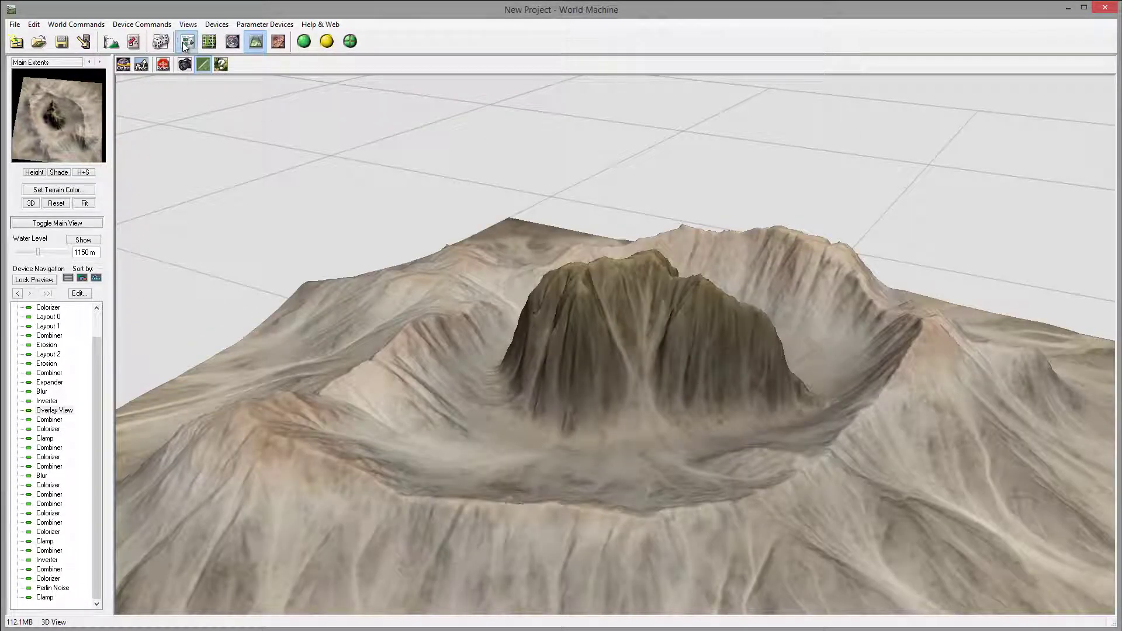
drag(341, 411, 511, 400)
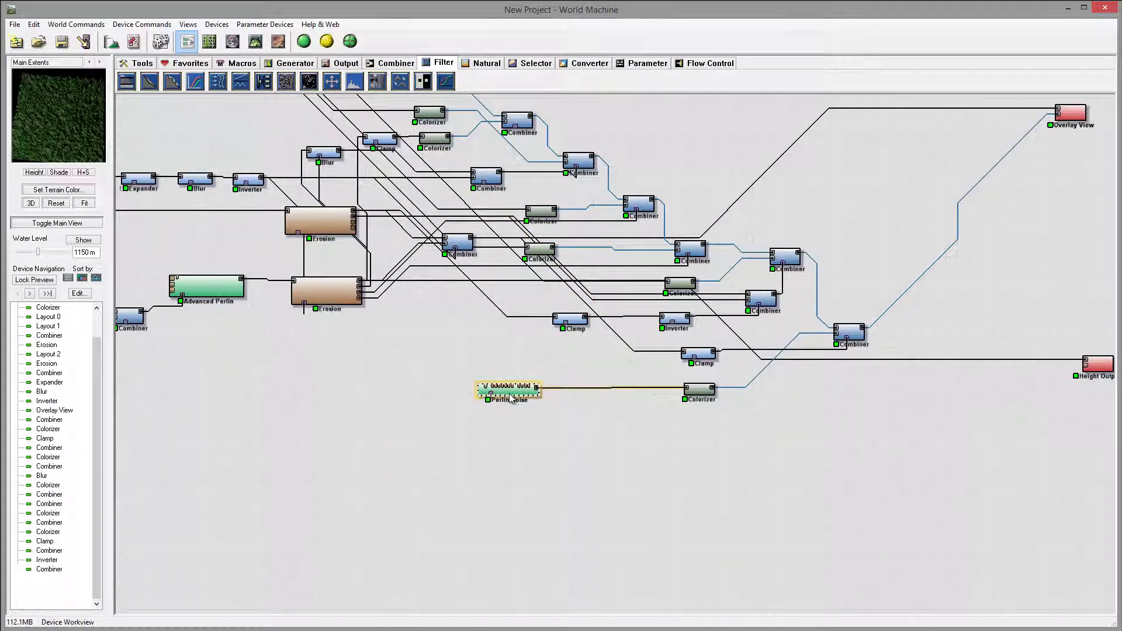
Add a Select Height device near the Layout generators and feed the output of Layout 1 into it
drag(771, 400, 877, 433)
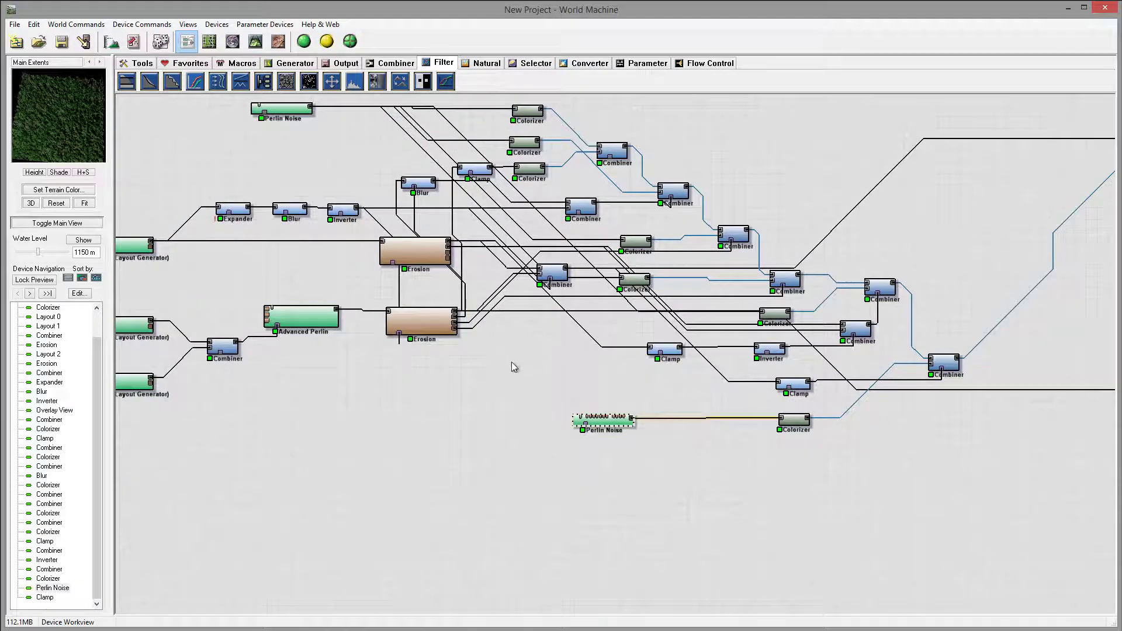
drag(343, 381, 404, 365)
click(202, 371)
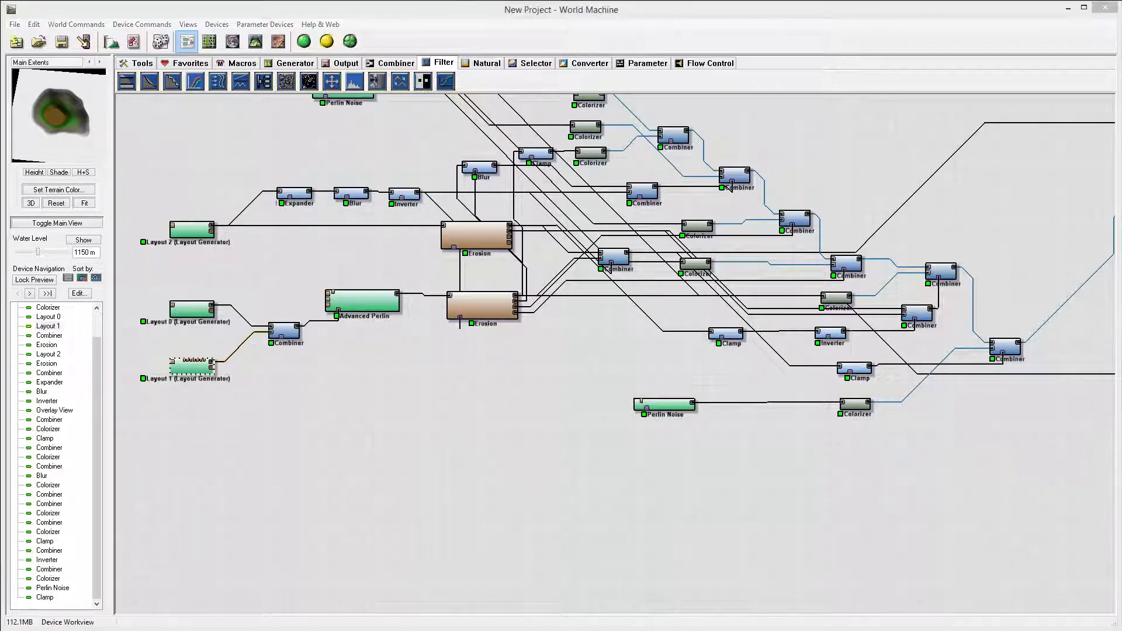
drag(565, 414, 636, 401)
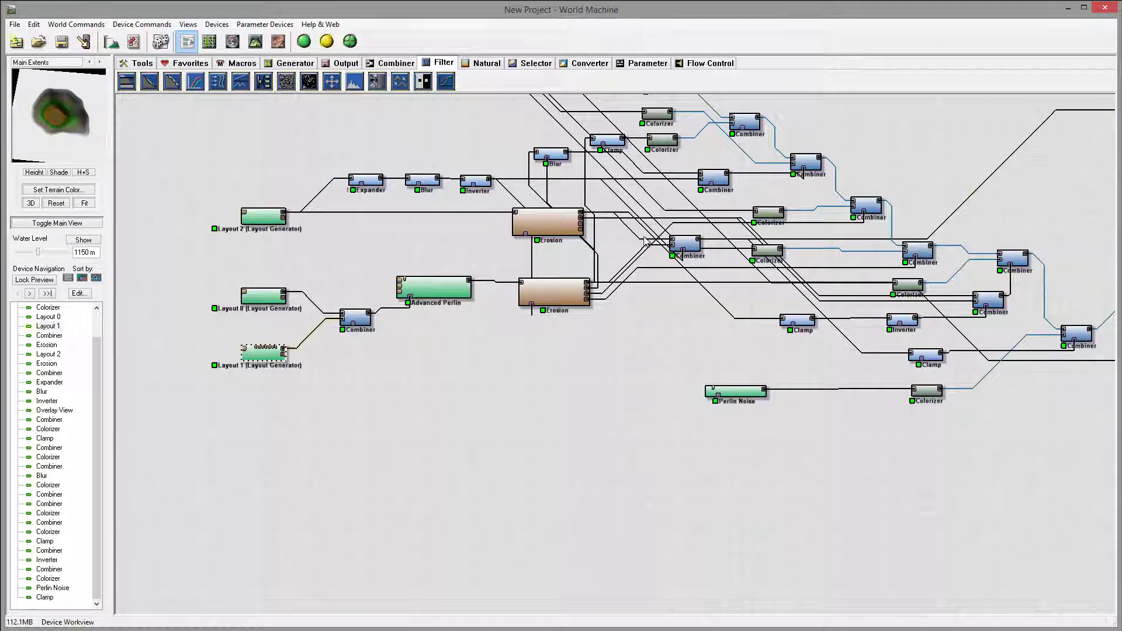
click(541, 68)
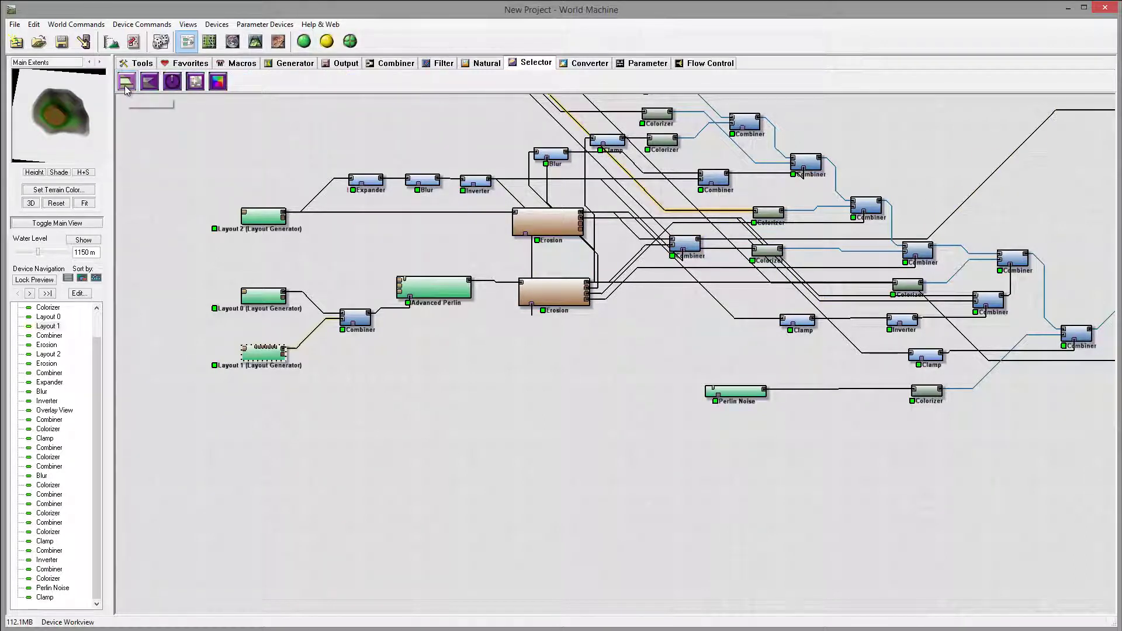
drag(127, 88, 481, 390)
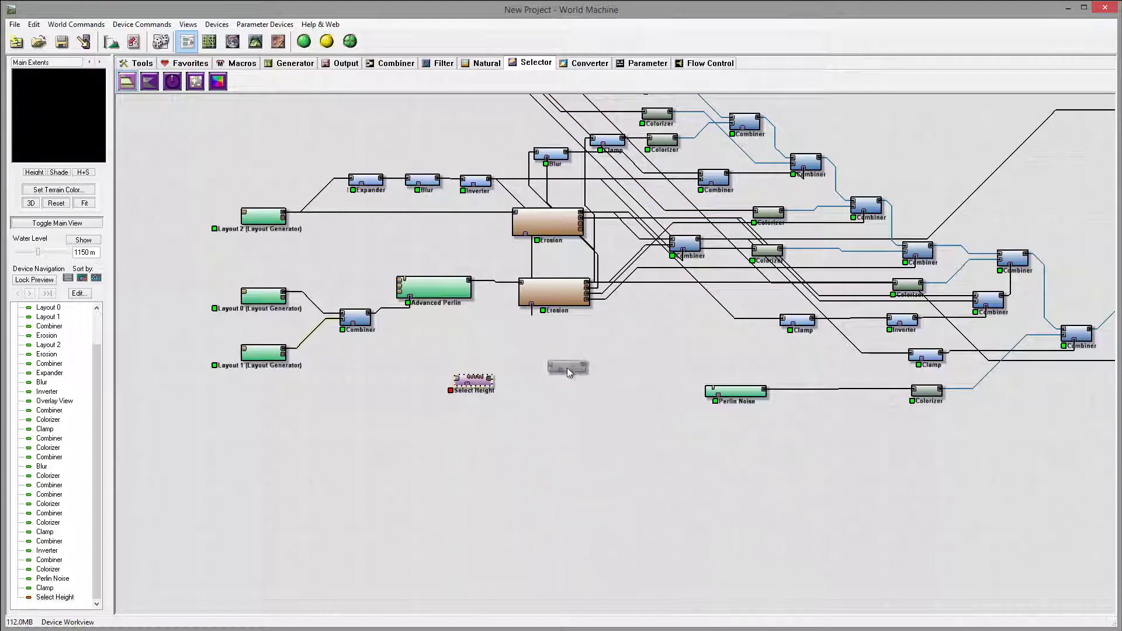
click(263, 353)
drag(285, 348, 466, 385)
Set the Select Height device's maximum to 738.281 m and accept the height selection
double_click(470, 381)
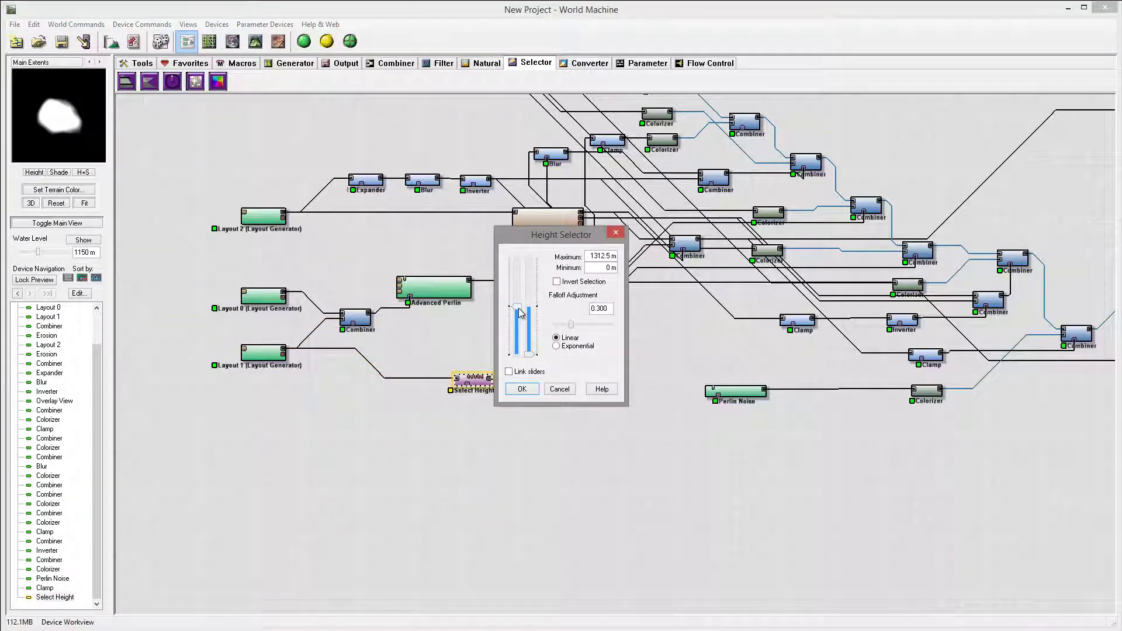
drag(520, 317, 512, 343)
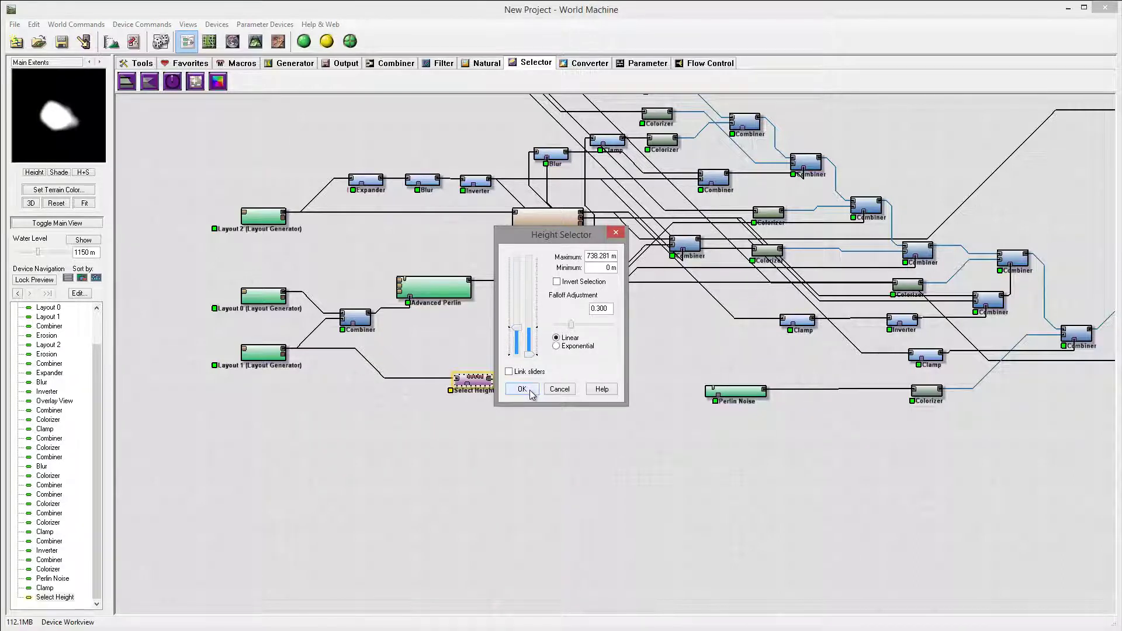
click(520, 389)
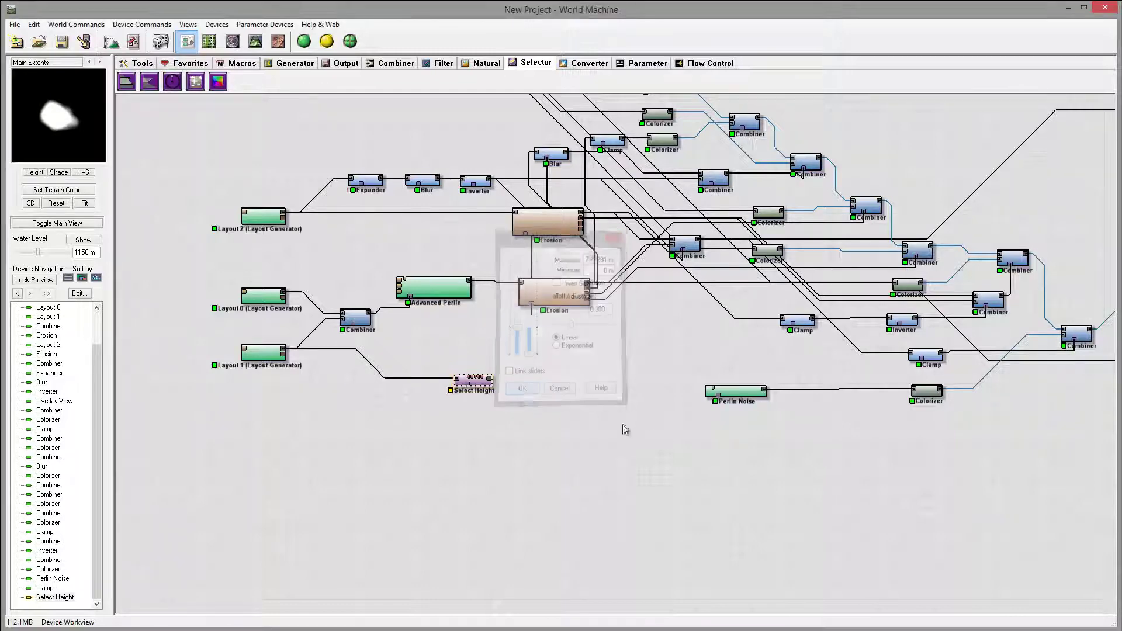
Duplicate the last Combiner in the color chain together with its Colorizer and place the copies below the originals
right_drag(644, 381, 483, 377)
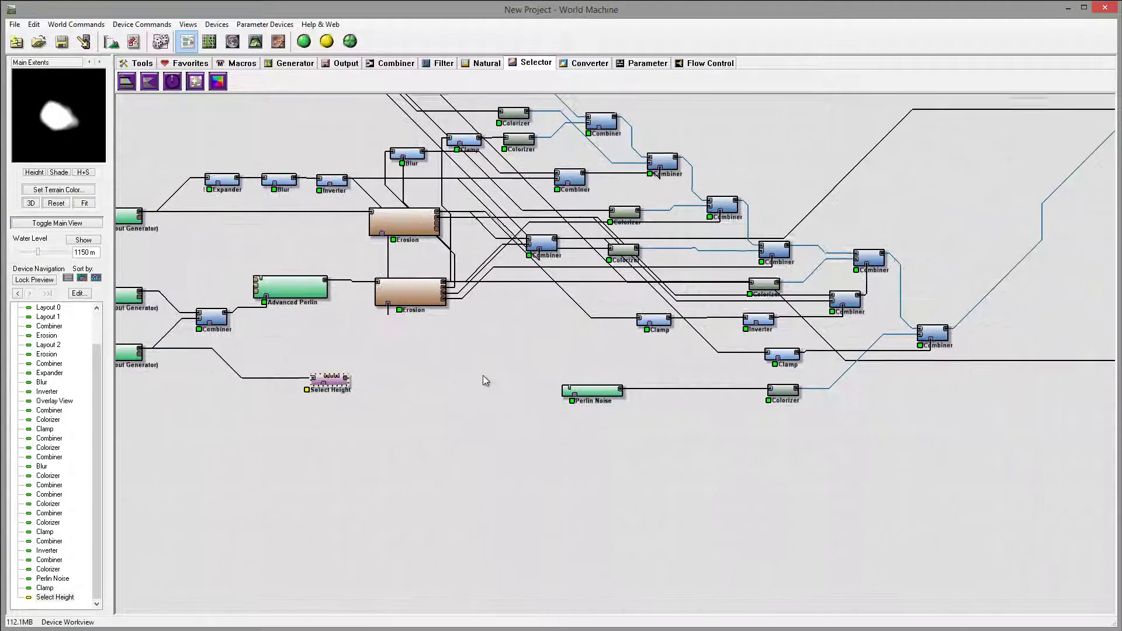
click(935, 331)
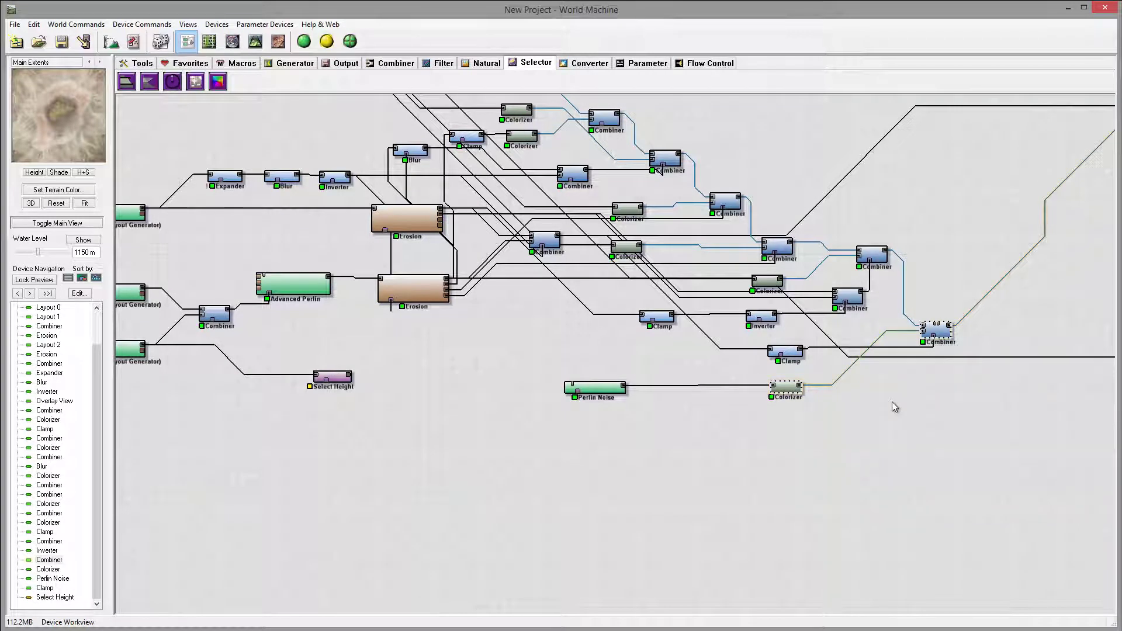
key(ctrl+c)
key(ctrl+v)
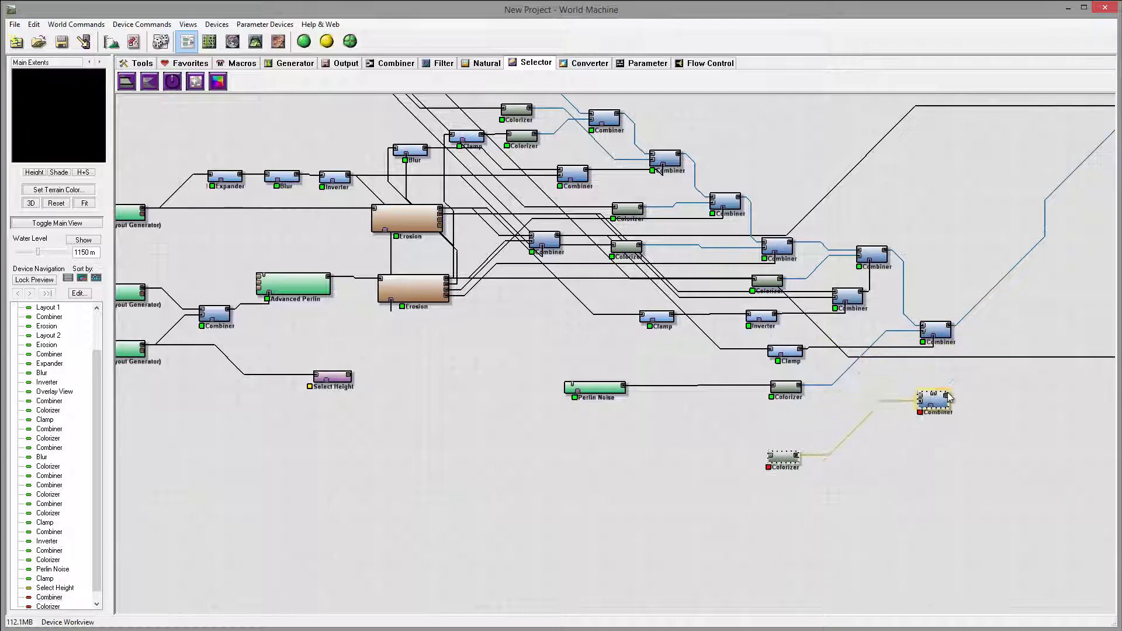
key(F4)
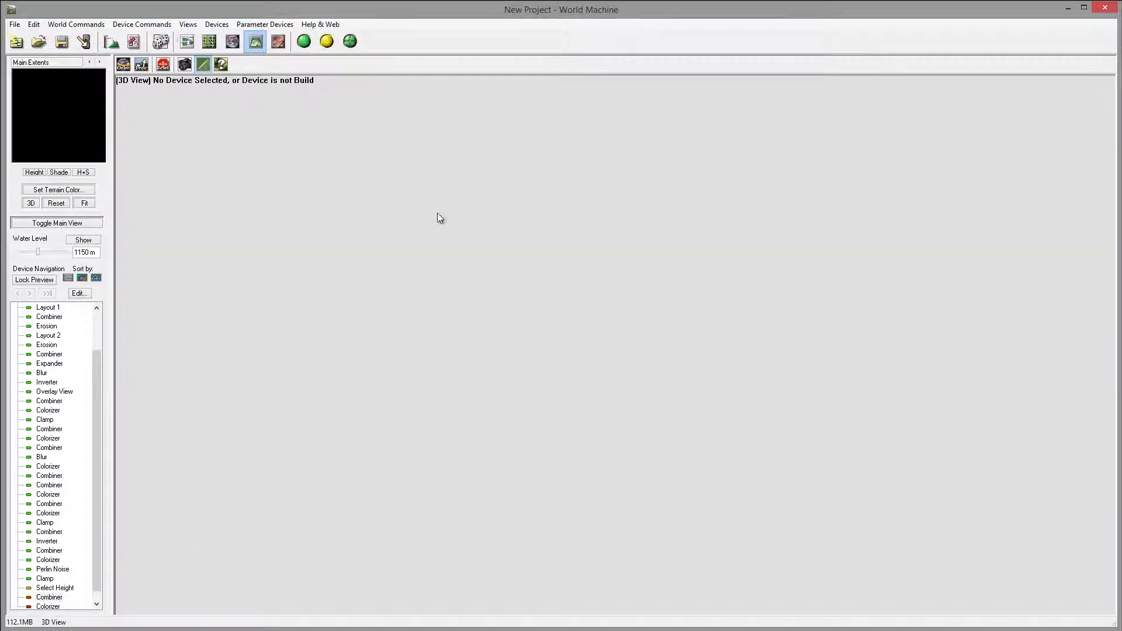
click(187, 41)
Feed the lower Perlin Noise into the copied Colorizer and apply the Moss and Granite preset to it
click(610, 388)
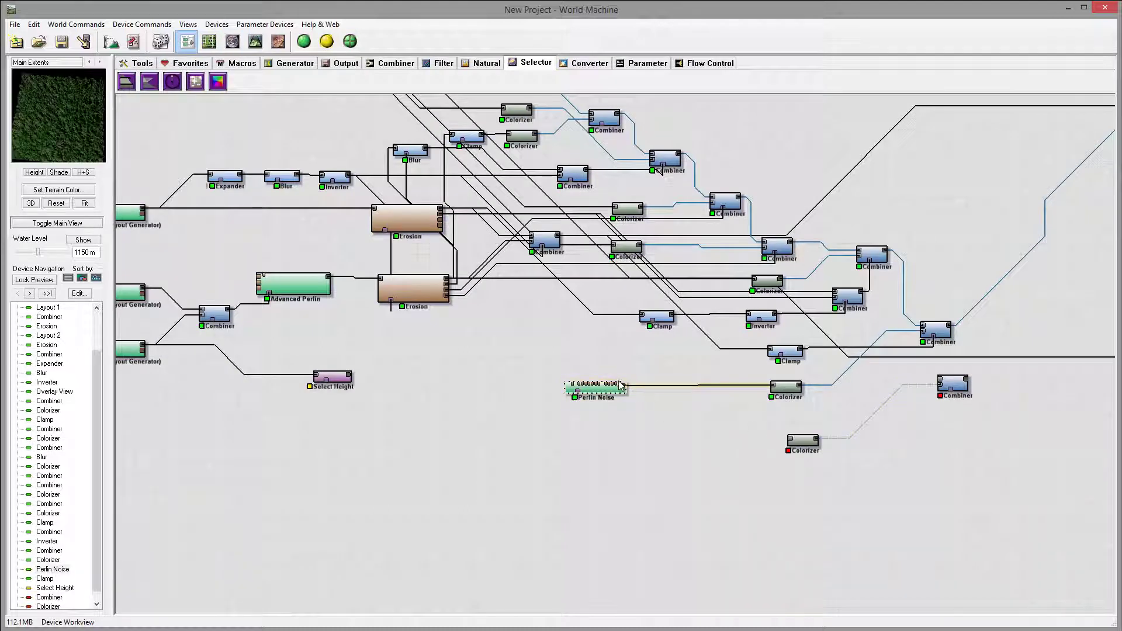
drag(623, 385, 784, 440)
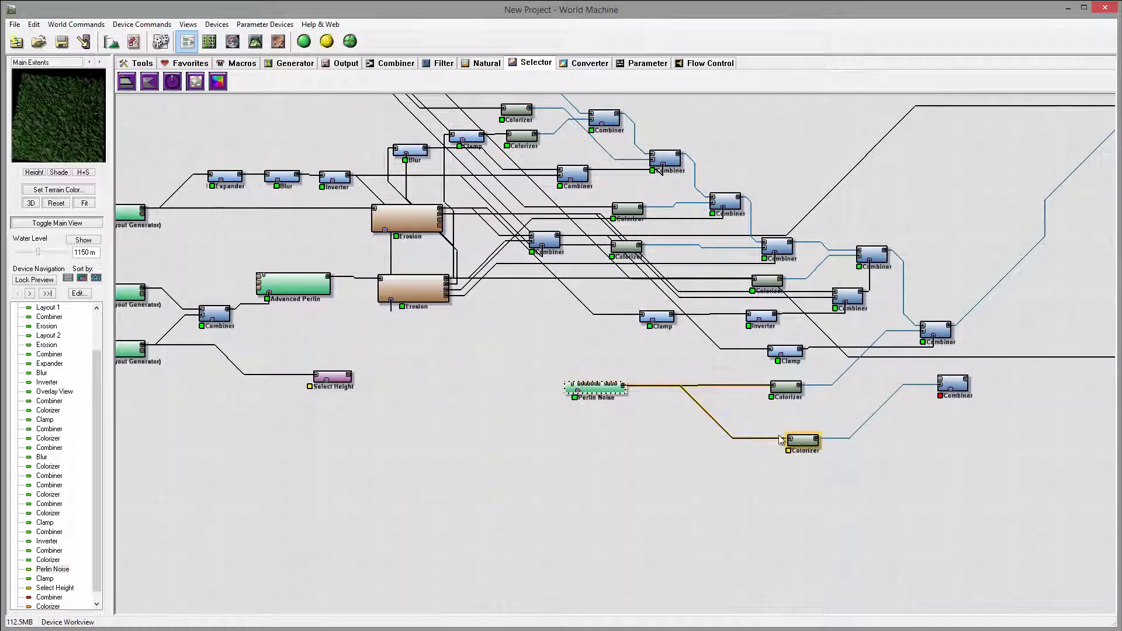
double_click(784, 440)
click(465, 227)
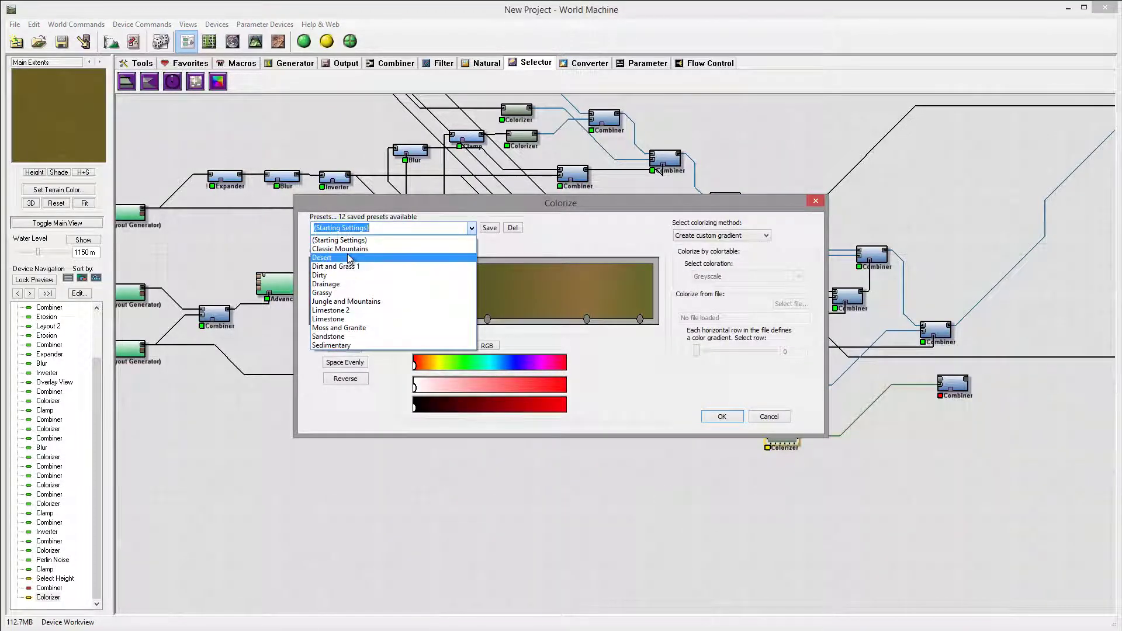
click(353, 328)
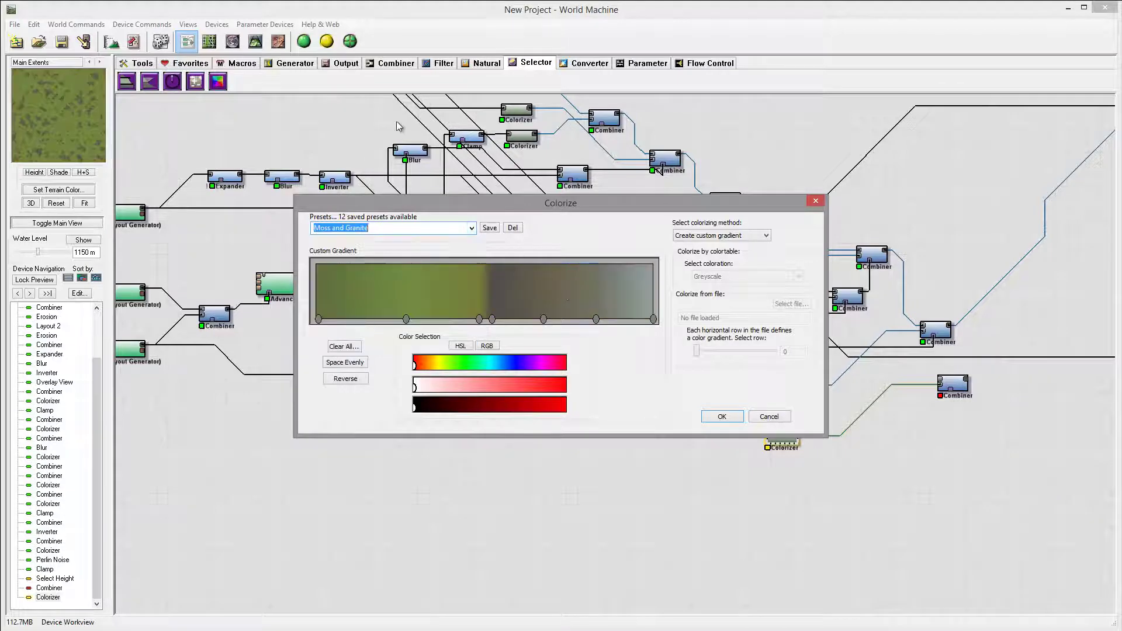
click(722, 416)
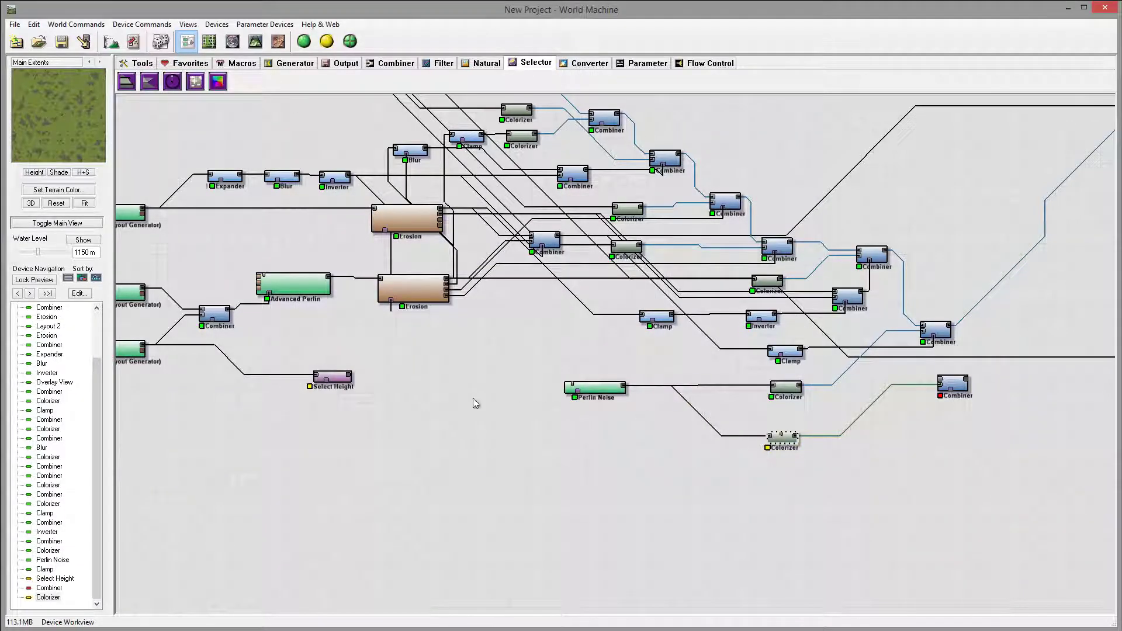
Connect Select Height to the copied Combiner's mask input and the previous Combiner's output to its first input
drag(351, 375, 952, 396)
right_drag(966, 433, 785, 468)
drag(779, 355, 816, 408)
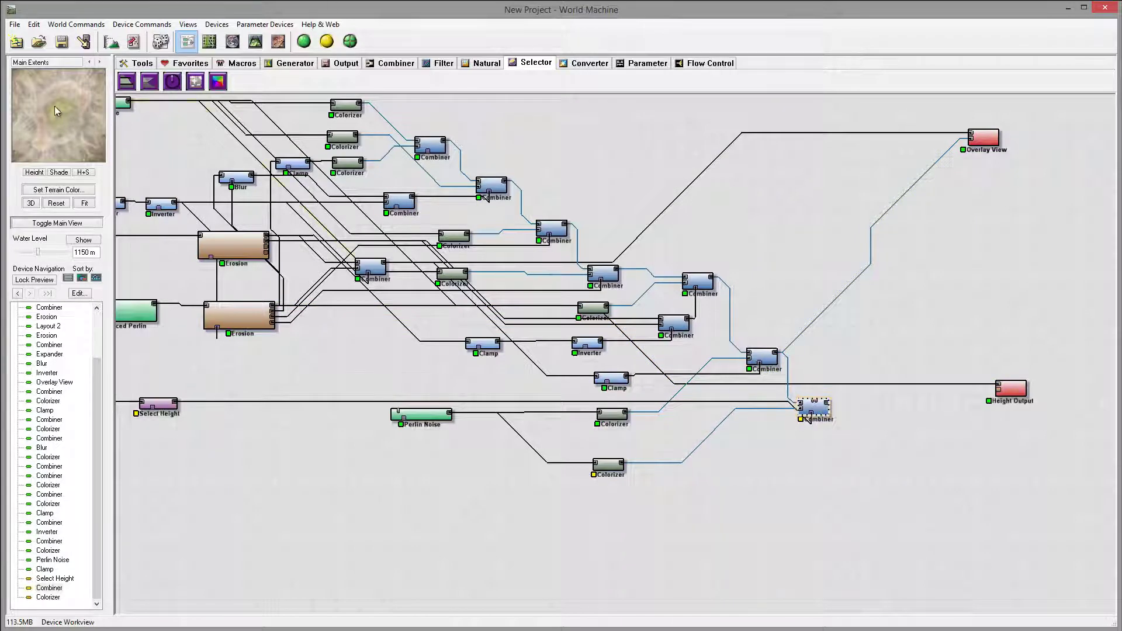
Set the copied Combiner's Root strength to 0.67188
double_click(818, 410)
mouse_move(588, 338)
mouse_down()
mouse_move(624, 343)
mouse_move(529, 338)
mouse_move(575, 340)
mouse_up()
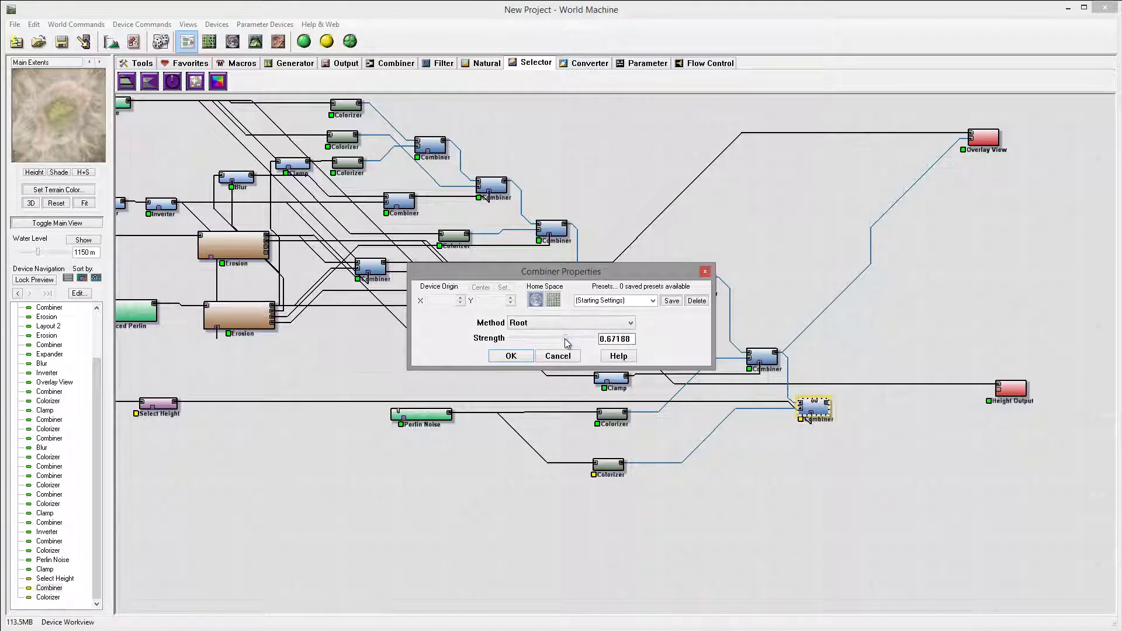
click(511, 356)
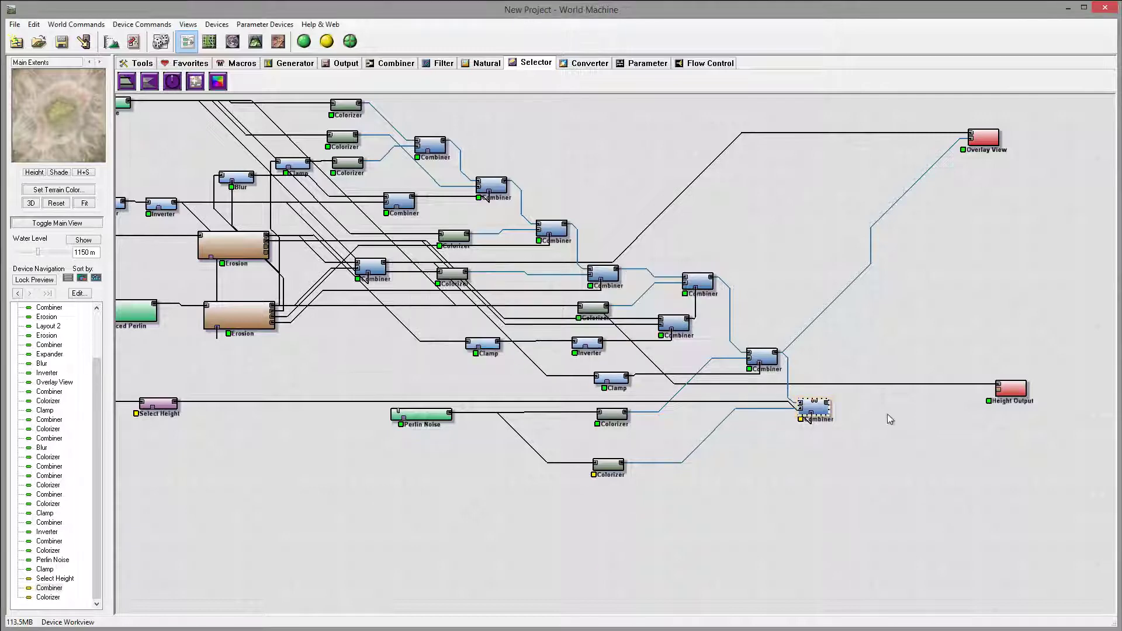
Feed the copied Combiner into the Overlay View's color input and inspect the mossy central peak in 3D from several angles
drag(829, 403, 970, 139)
click(979, 138)
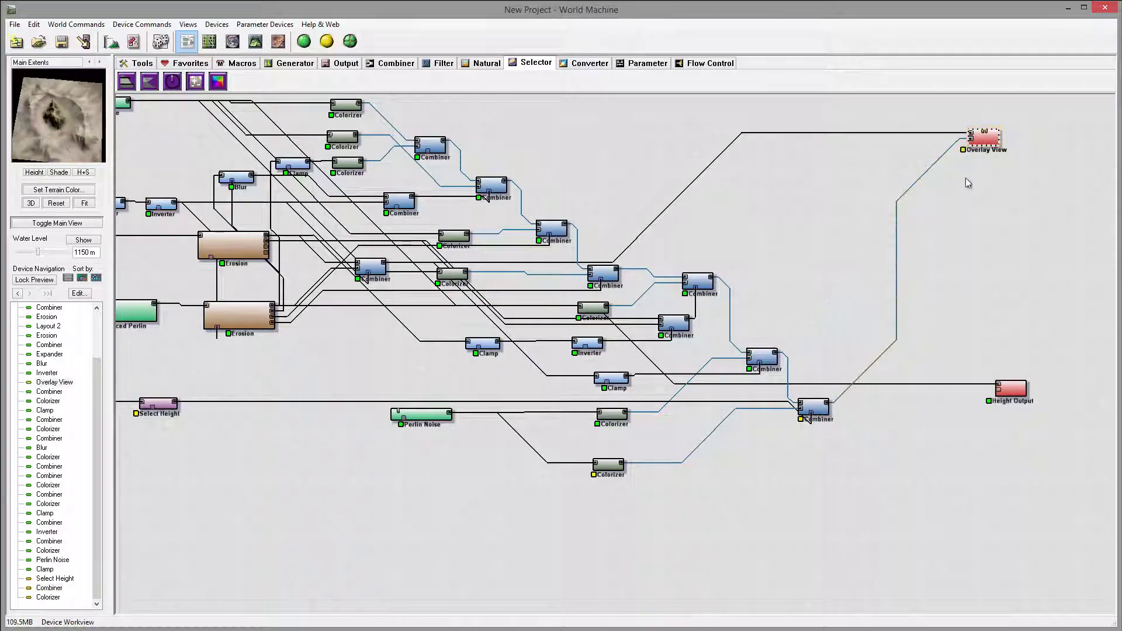
click(255, 41)
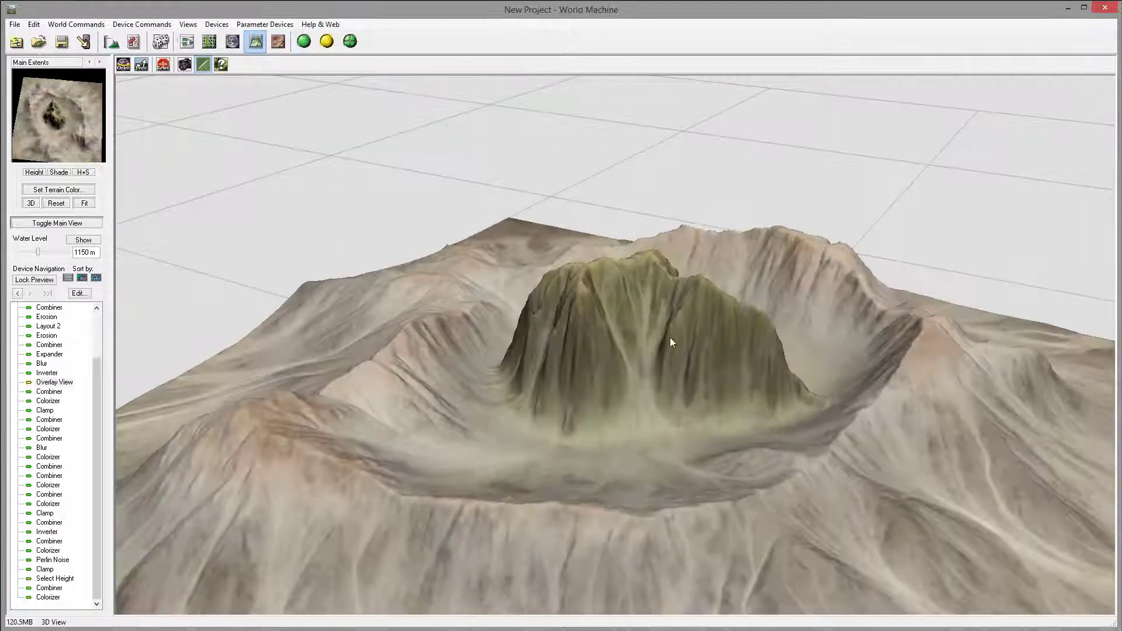
drag(670, 342, 482, 285)
drag(554, 358, 630, 243)
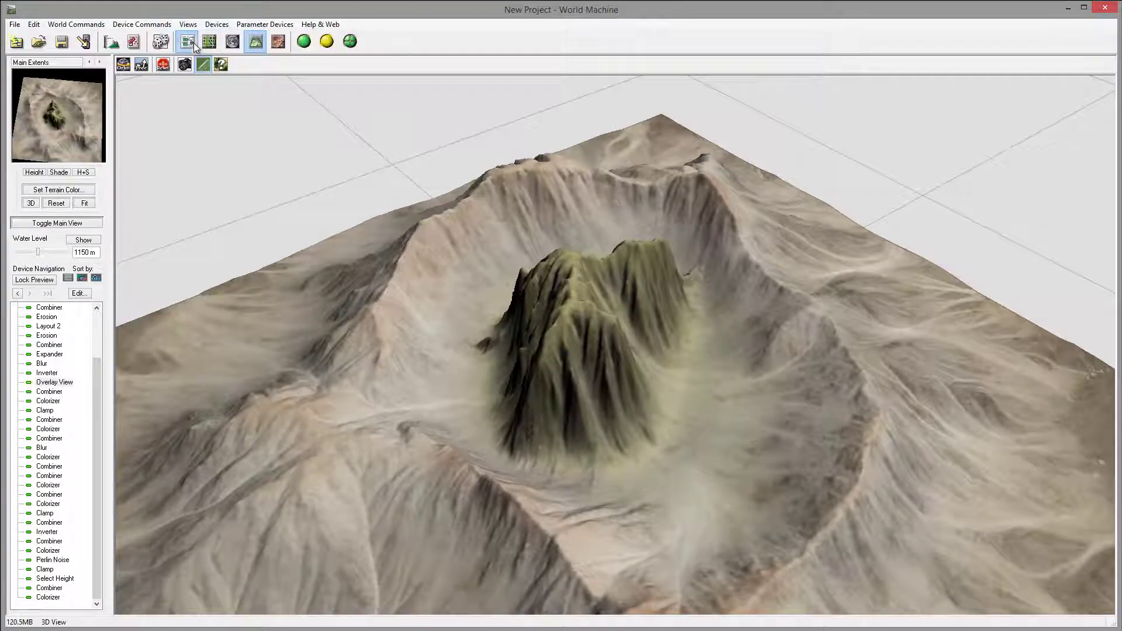
Return to the device graph and preview the intermediate Combiners along the color chain
click(187, 41)
right_drag(703, 262, 721, 302)
click(604, 274)
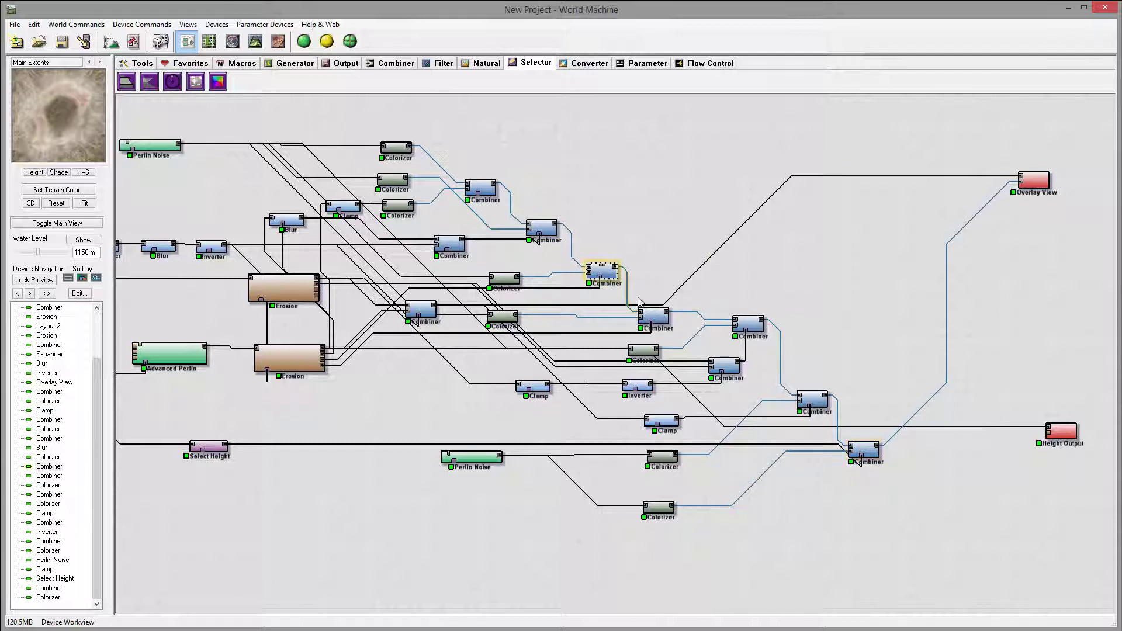
click(650, 316)
click(553, 231)
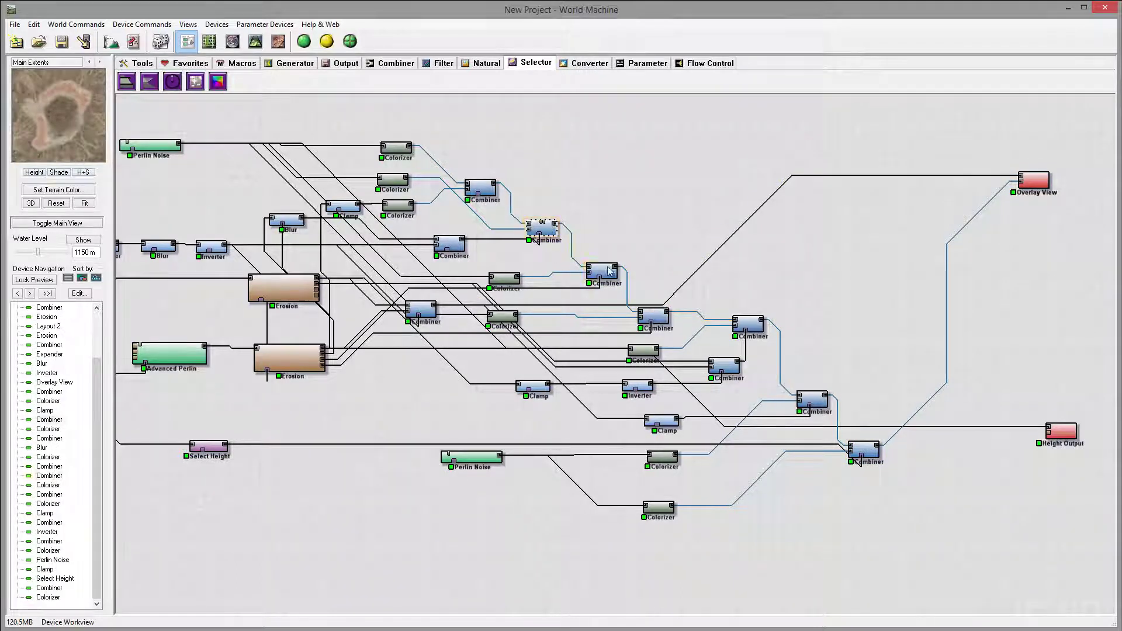
Reconnect the Overlay View to the preceding Combiner and insert the moss Combiner between the first and second color Combiners
drag(865, 456, 877, 453)
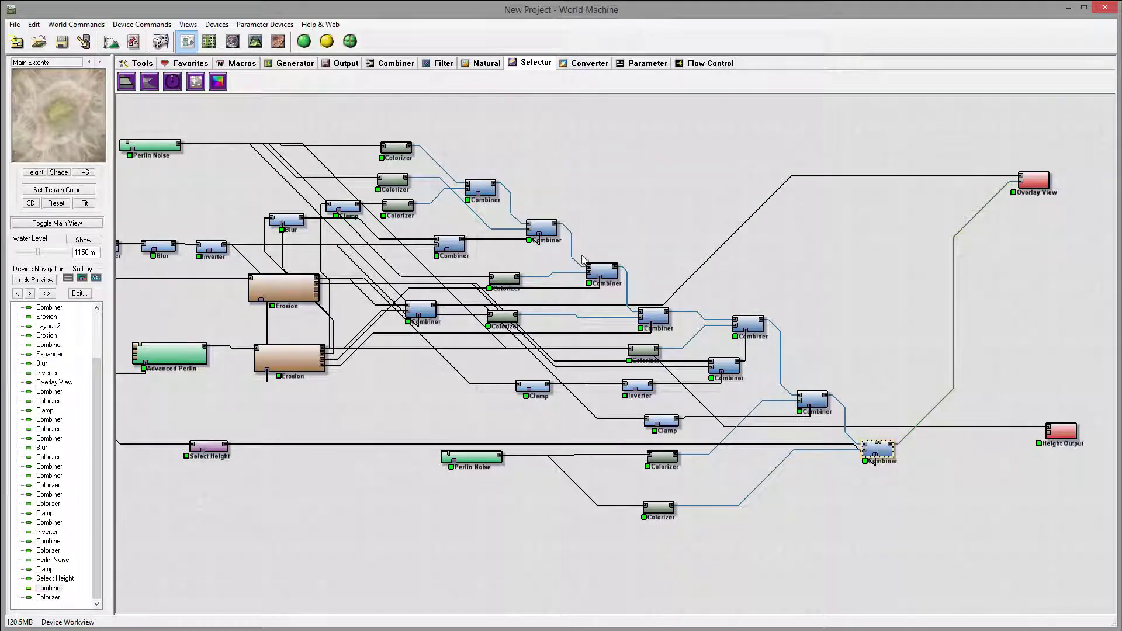
drag(828, 395, 1019, 184)
click(490, 185)
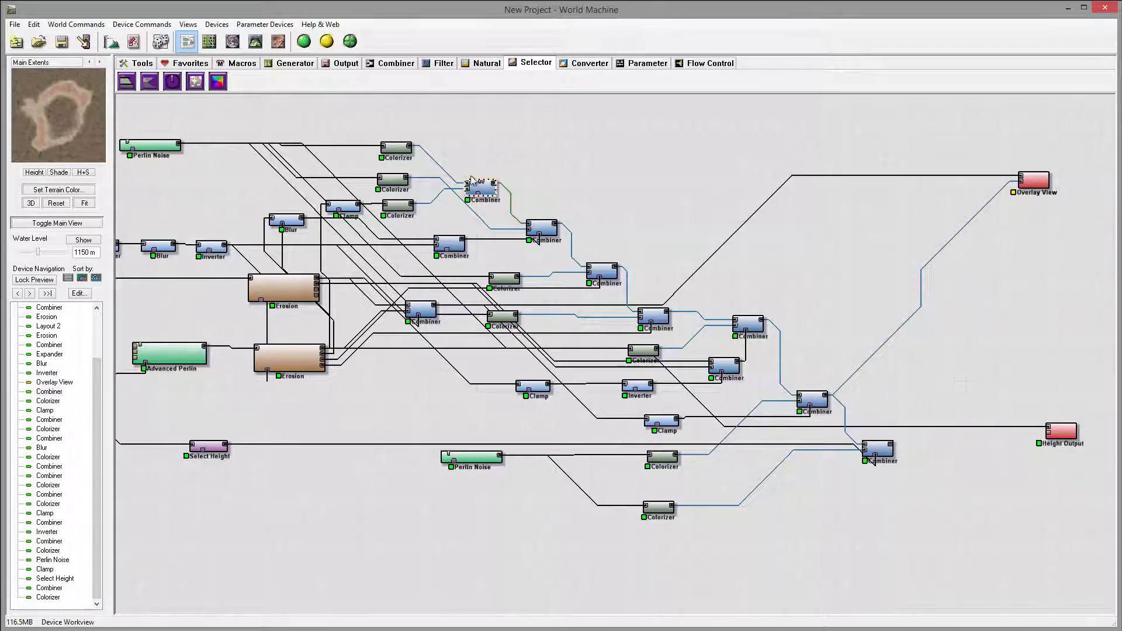
drag(496, 186, 542, 189)
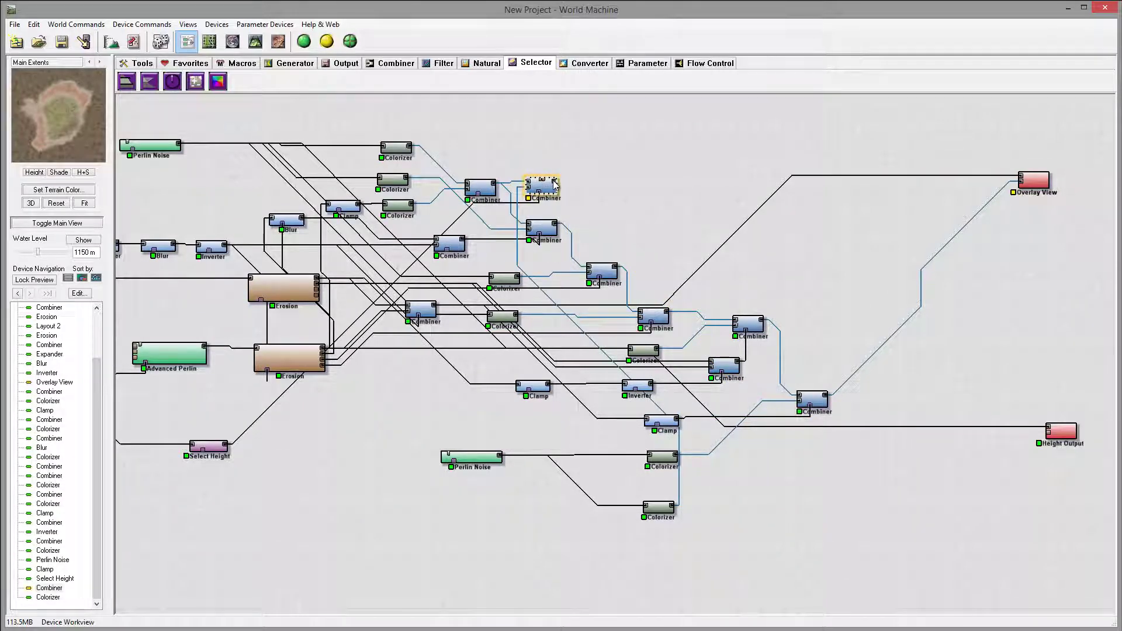
click(554, 231)
drag(554, 231, 609, 231)
Move the Moss and Granite Colorizer and its Perlin Noise above the first color Combiner and tidy that Combiner's position
drag(659, 506, 516, 174)
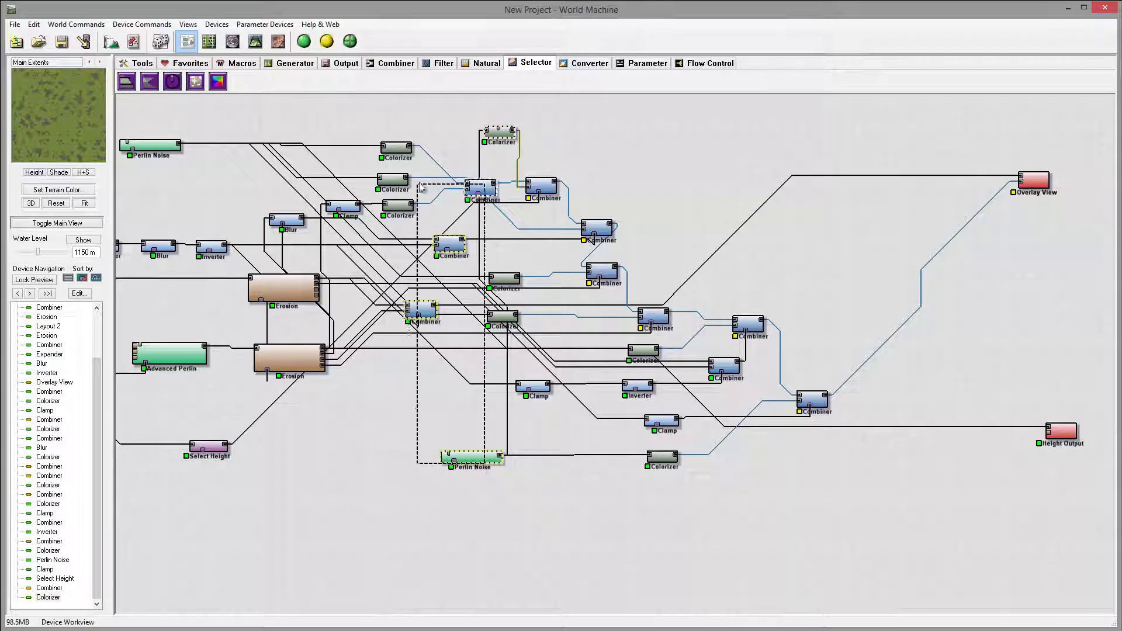
click(483, 466)
drag(483, 466, 388, 117)
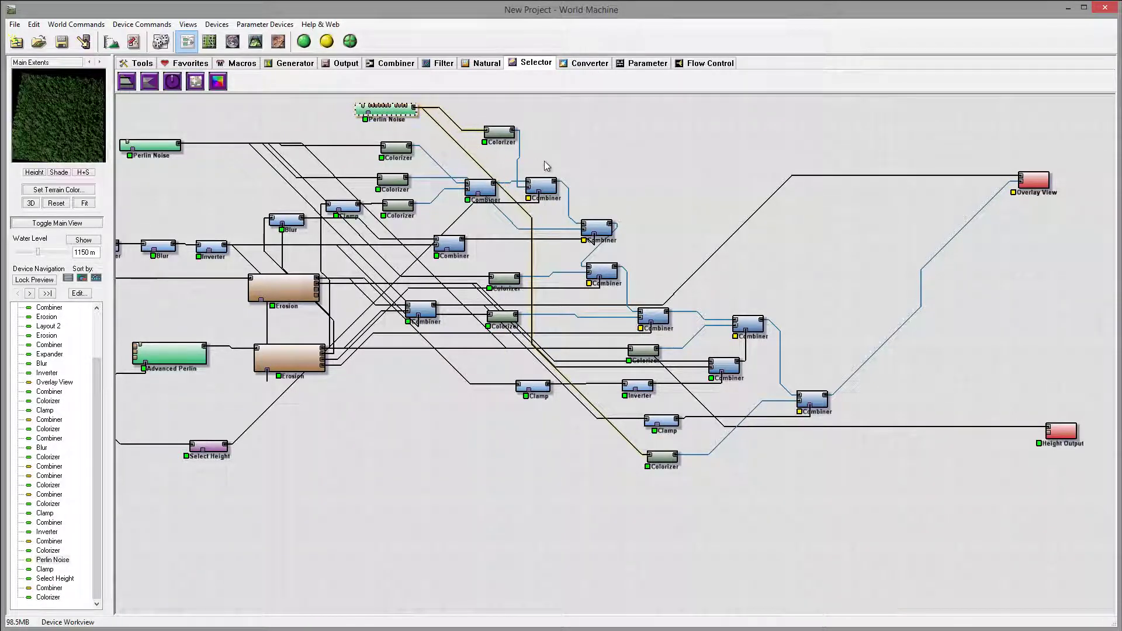
drag(480, 185, 484, 173)
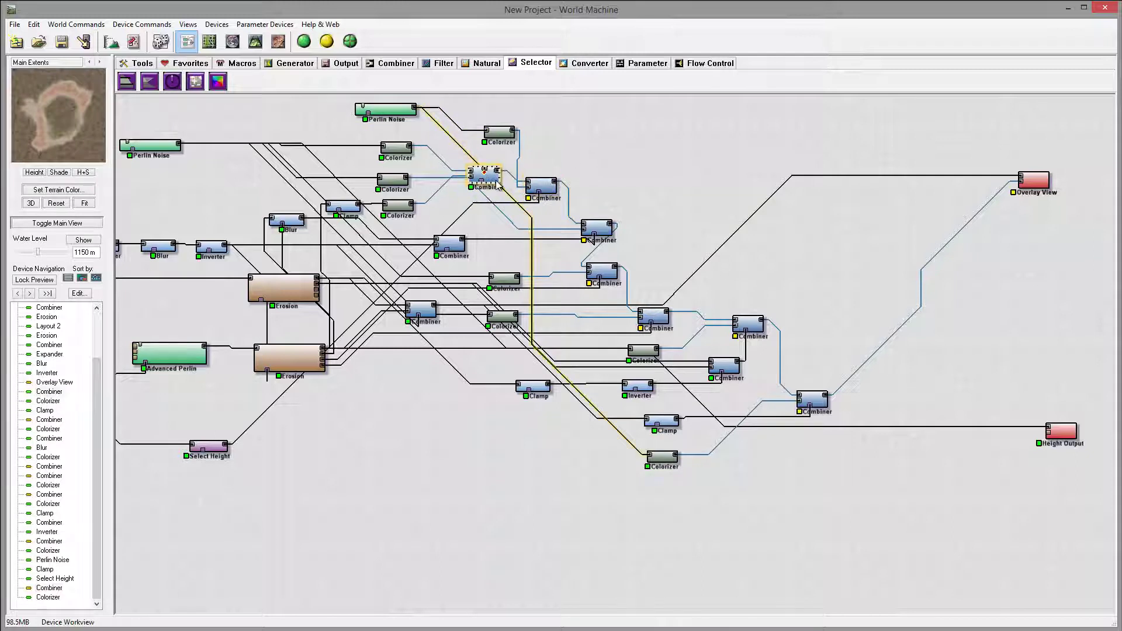
Preview the Combiners one after another from the inserted moss layer down to the last one
click(605, 230)
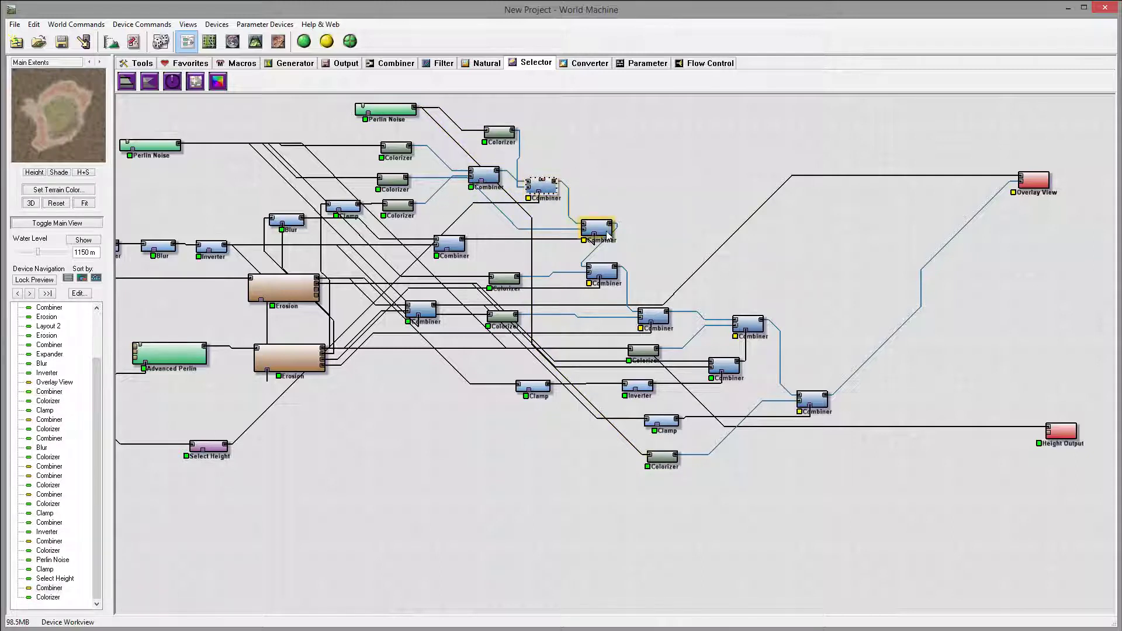
click(605, 271)
click(653, 318)
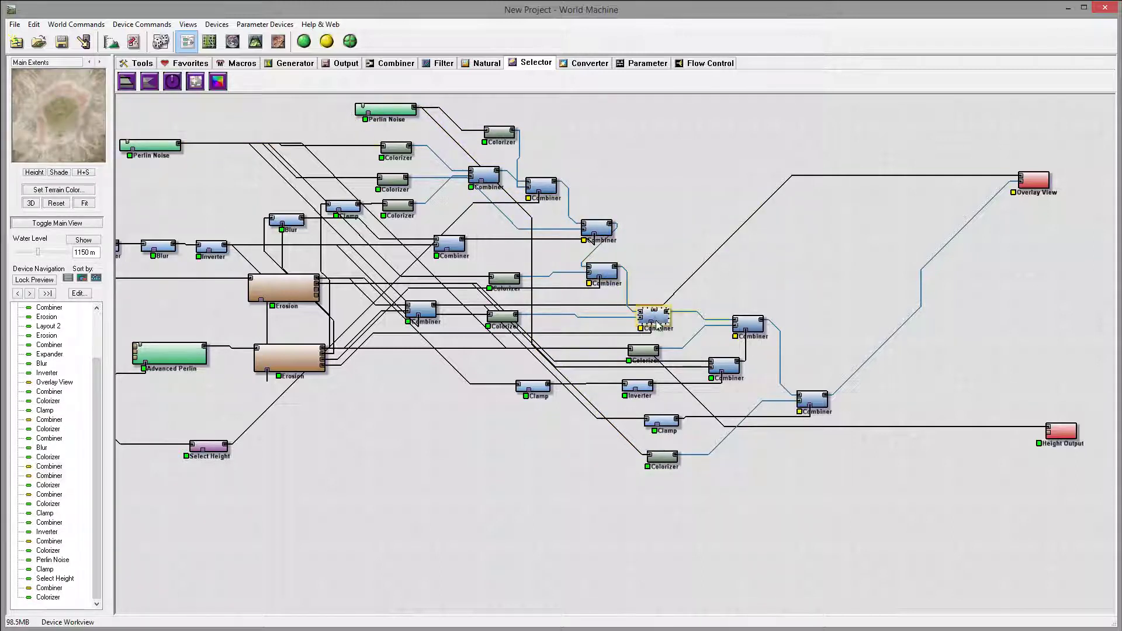
click(749, 324)
click(725, 366)
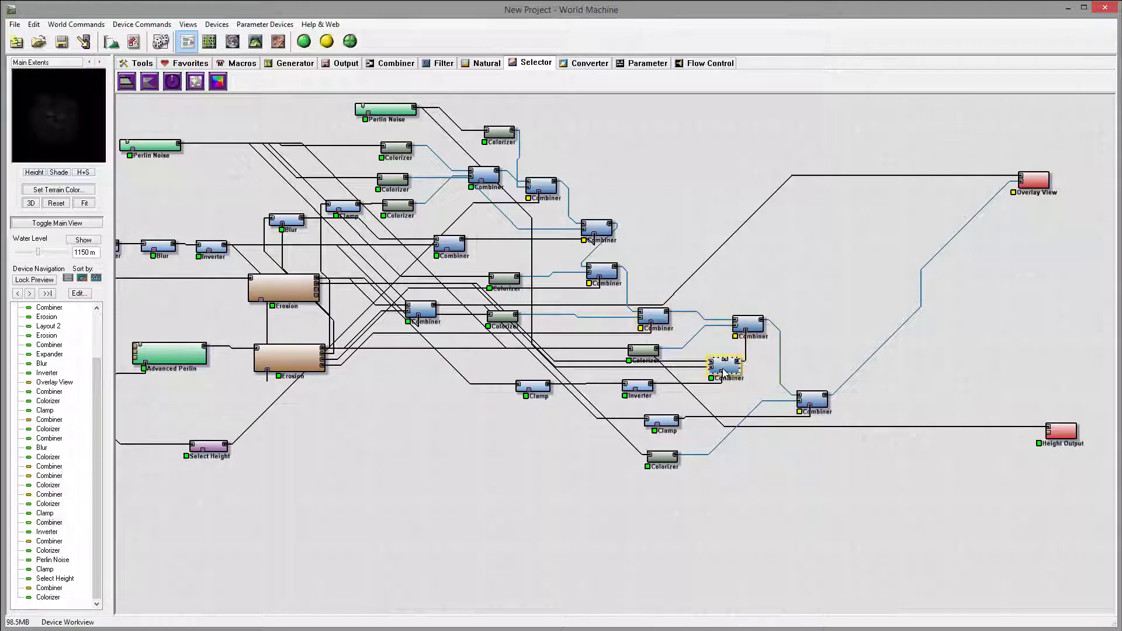
click(812, 407)
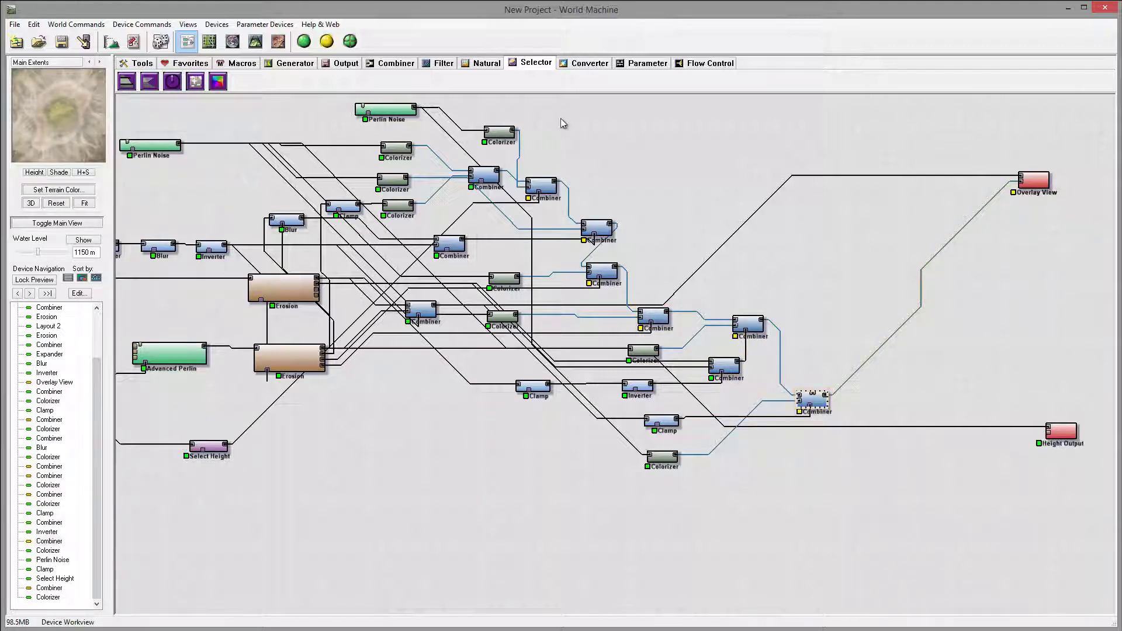
Change the Colorizer fed by the upper Perlin Noise to the Sedimentary gradient preset
click(506, 133)
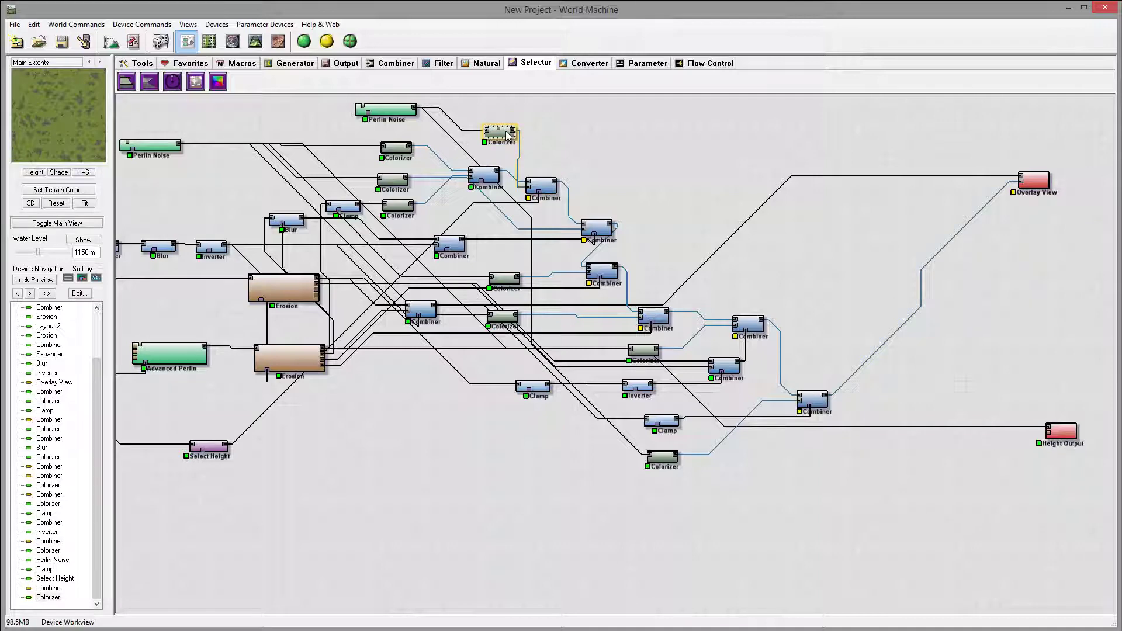
double_click(506, 134)
click(471, 228)
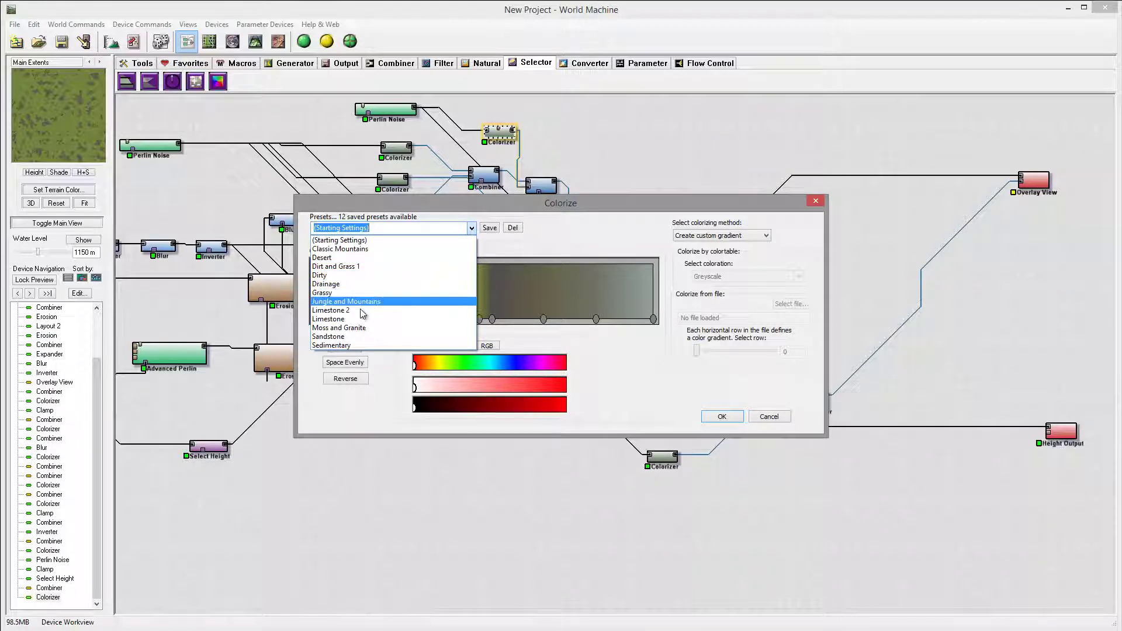
click(358, 345)
Move a color point to just left of the Sedimentary gradient's middle, make it slightly more saturated and darker, and accept the Colorizer settings
drag(400, 319, 463, 320)
drag(432, 388, 448, 388)
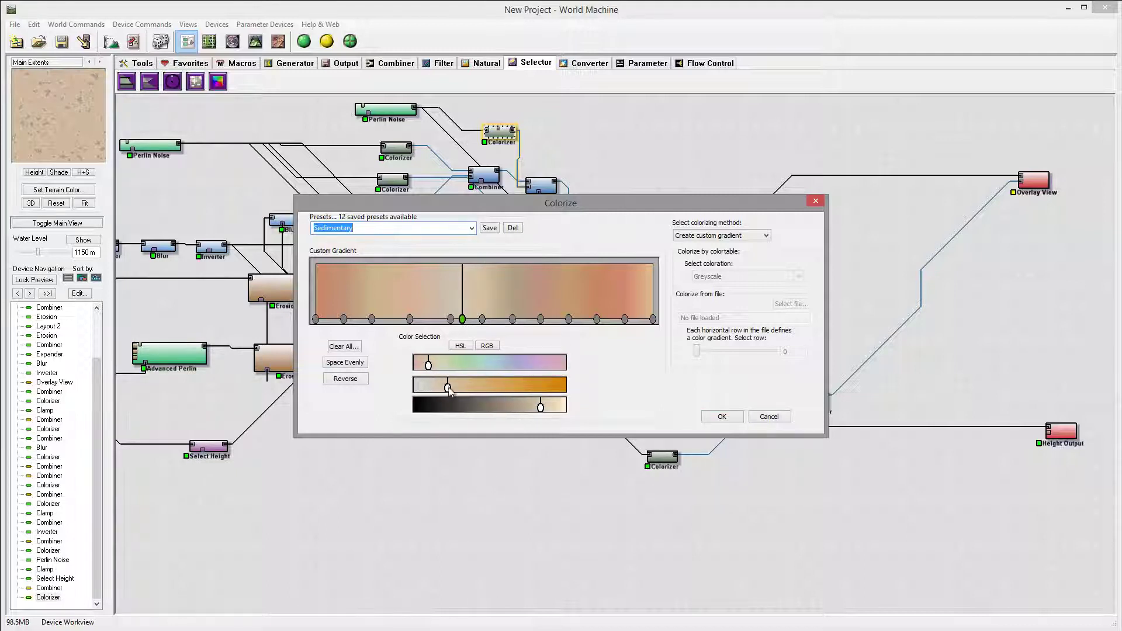
drag(541, 407, 506, 407)
click(723, 417)
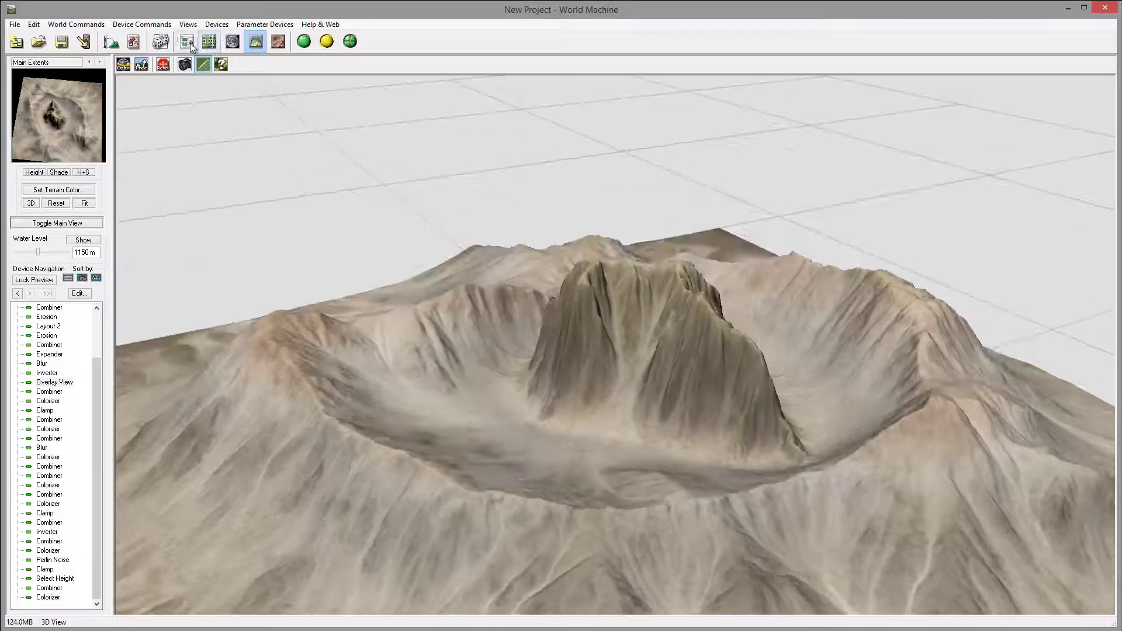
Return to the device graph and look over the color chain from the Perlin Noise to the Overlay View
click(189, 44)
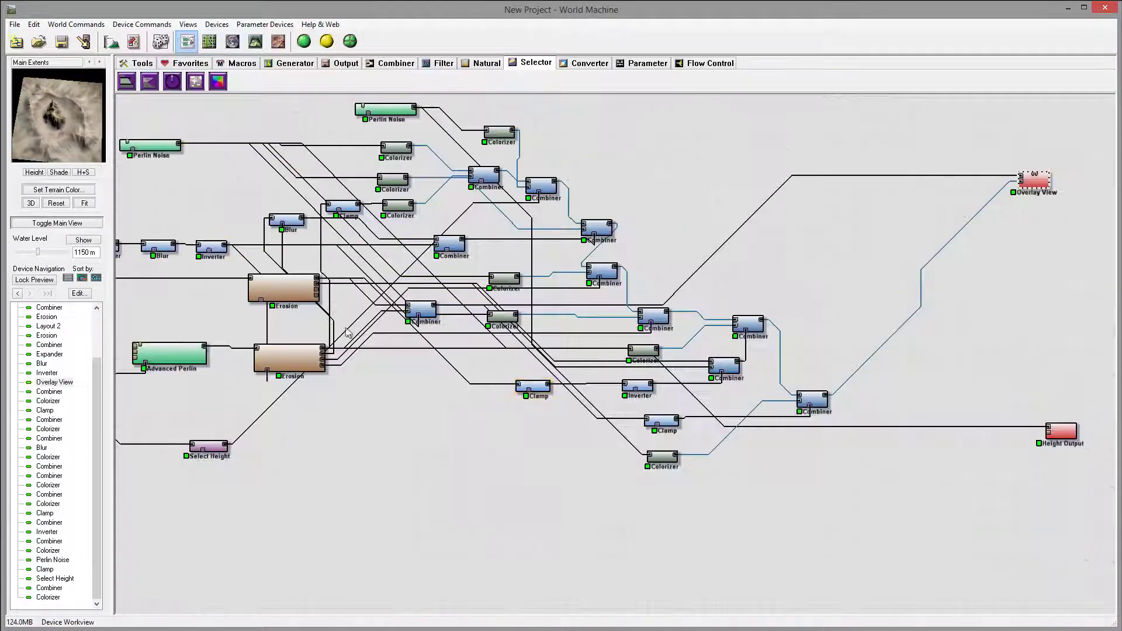
right_drag(456, 314, 377, 337)
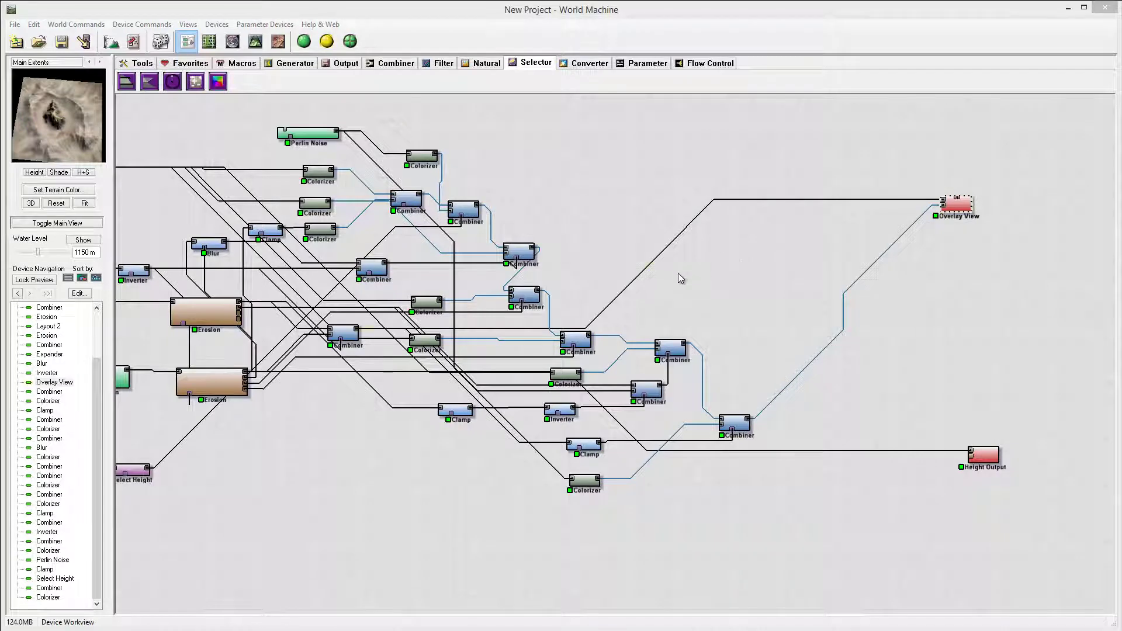
right_drag(629, 298, 704, 268)
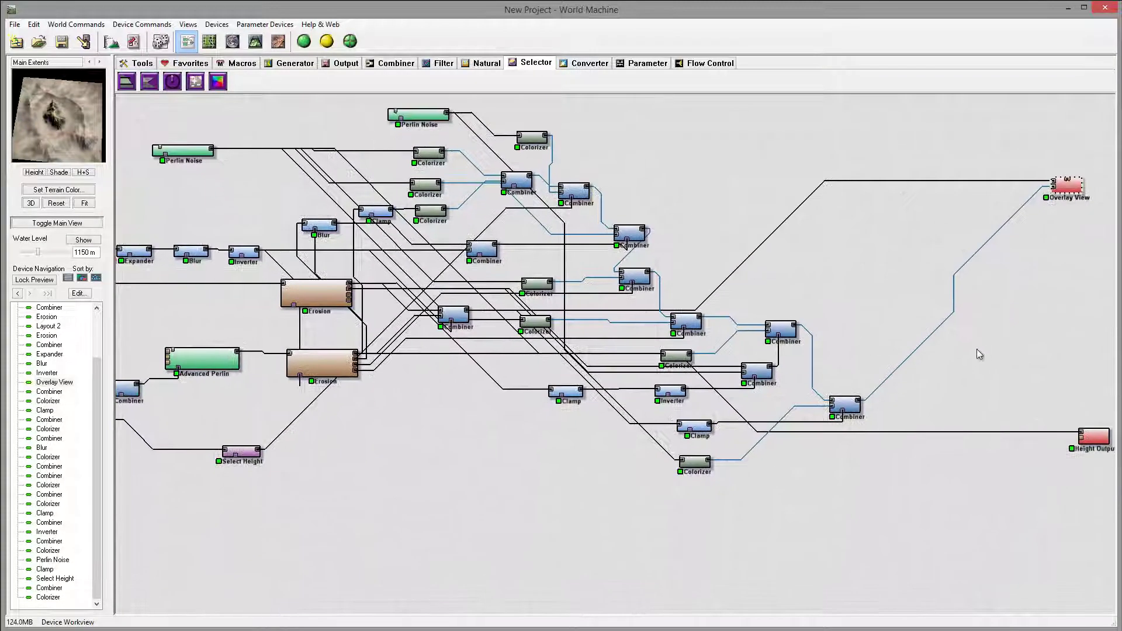
right_drag(986, 352, 747, 301)
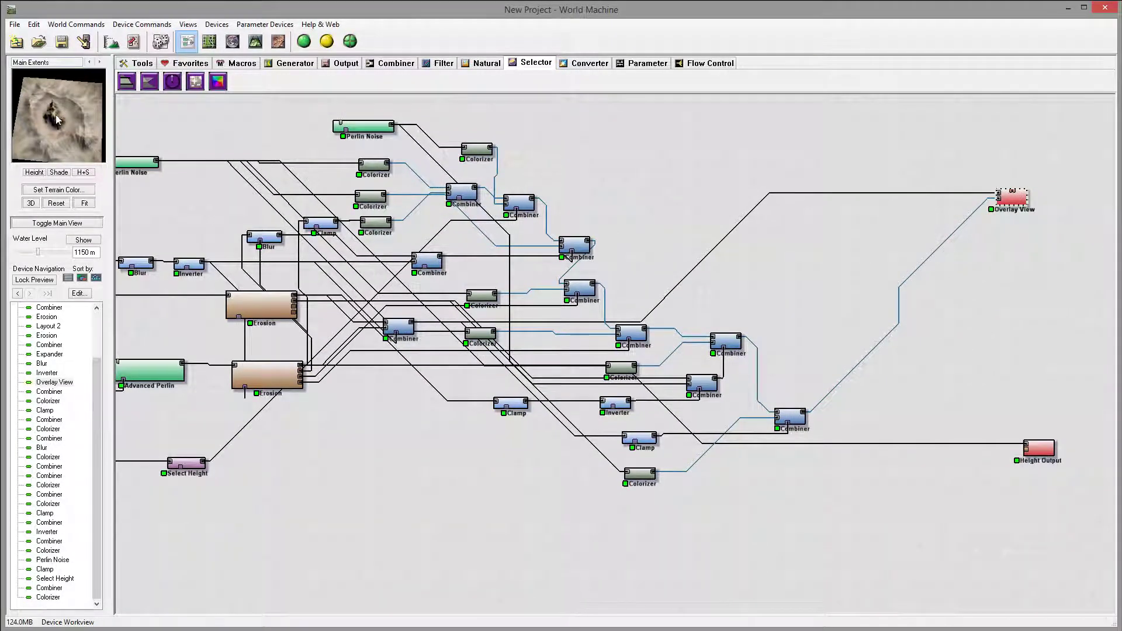